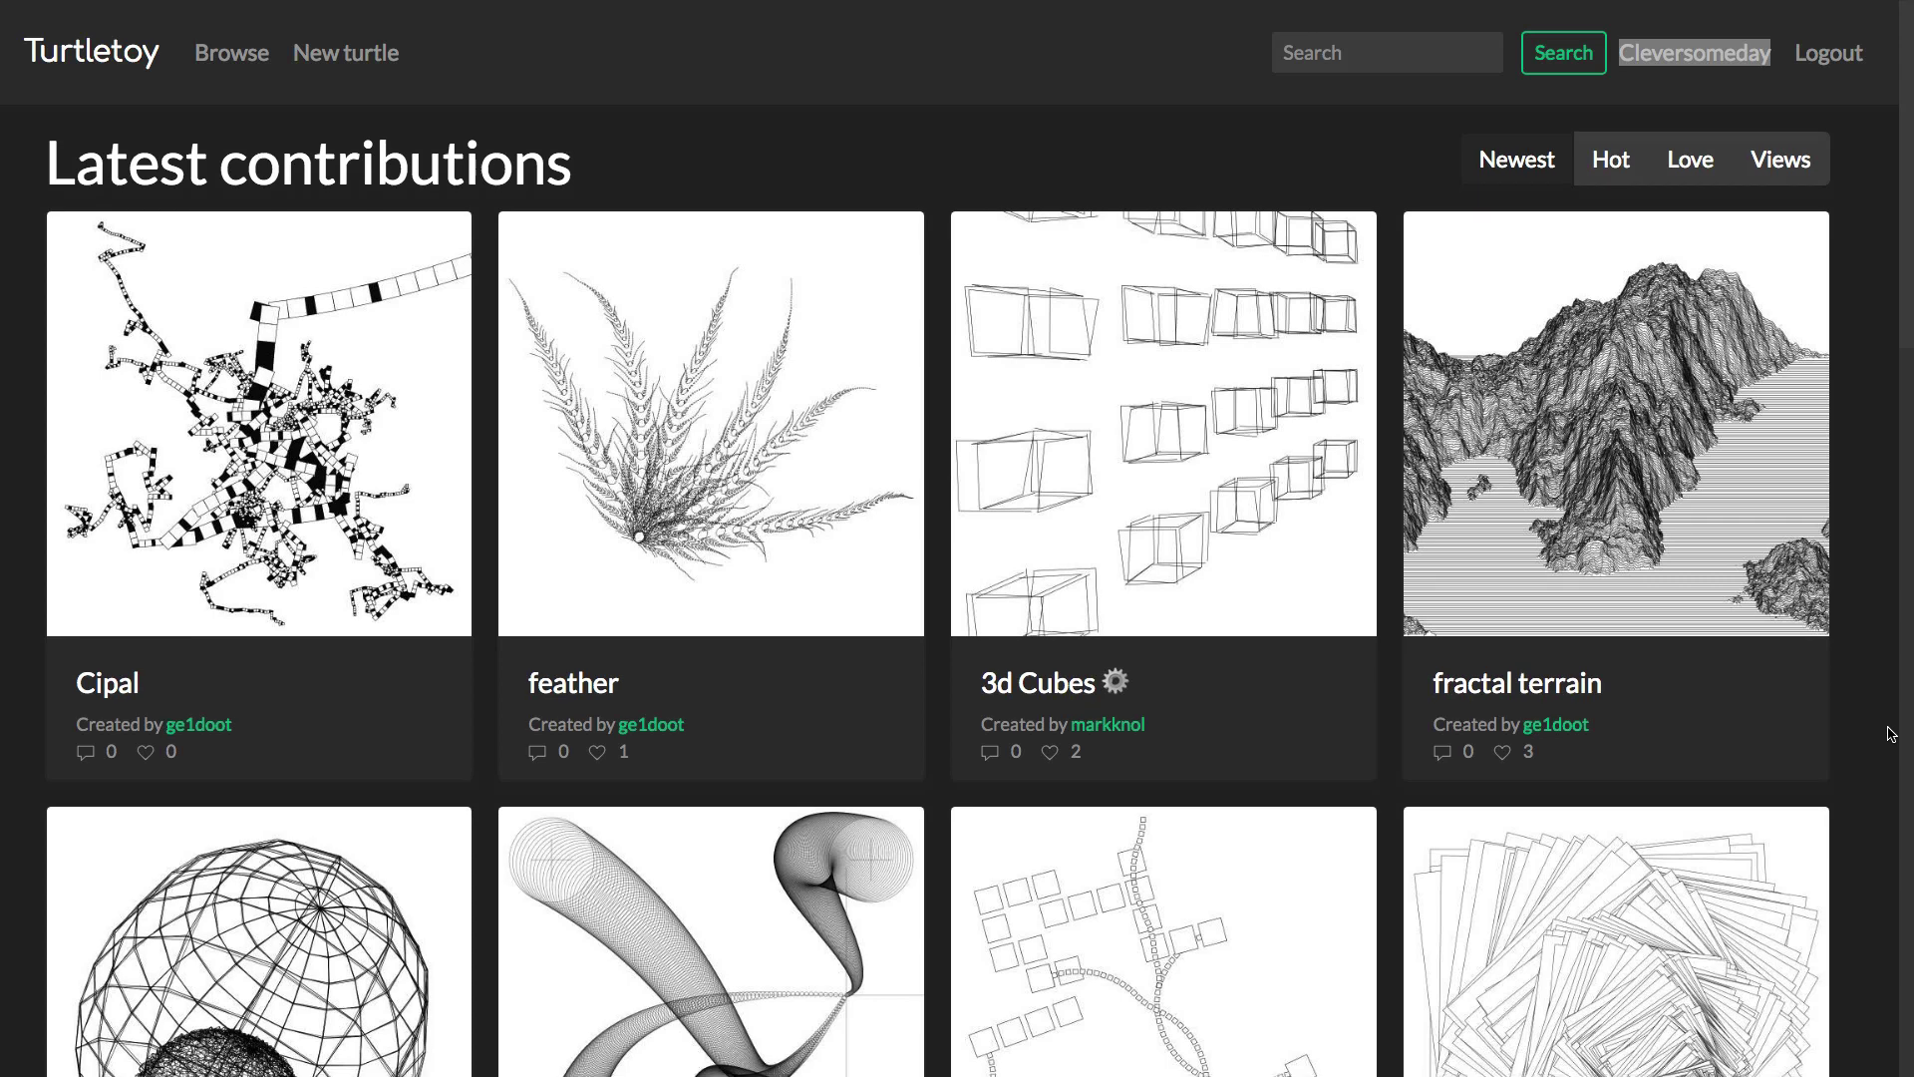
Scroll the Turtletoy loved turtles down and back up to locate Cubic Cityscape #2.
scroll(1891, 734, down, 4)
scroll(1891, 735, down, 7)
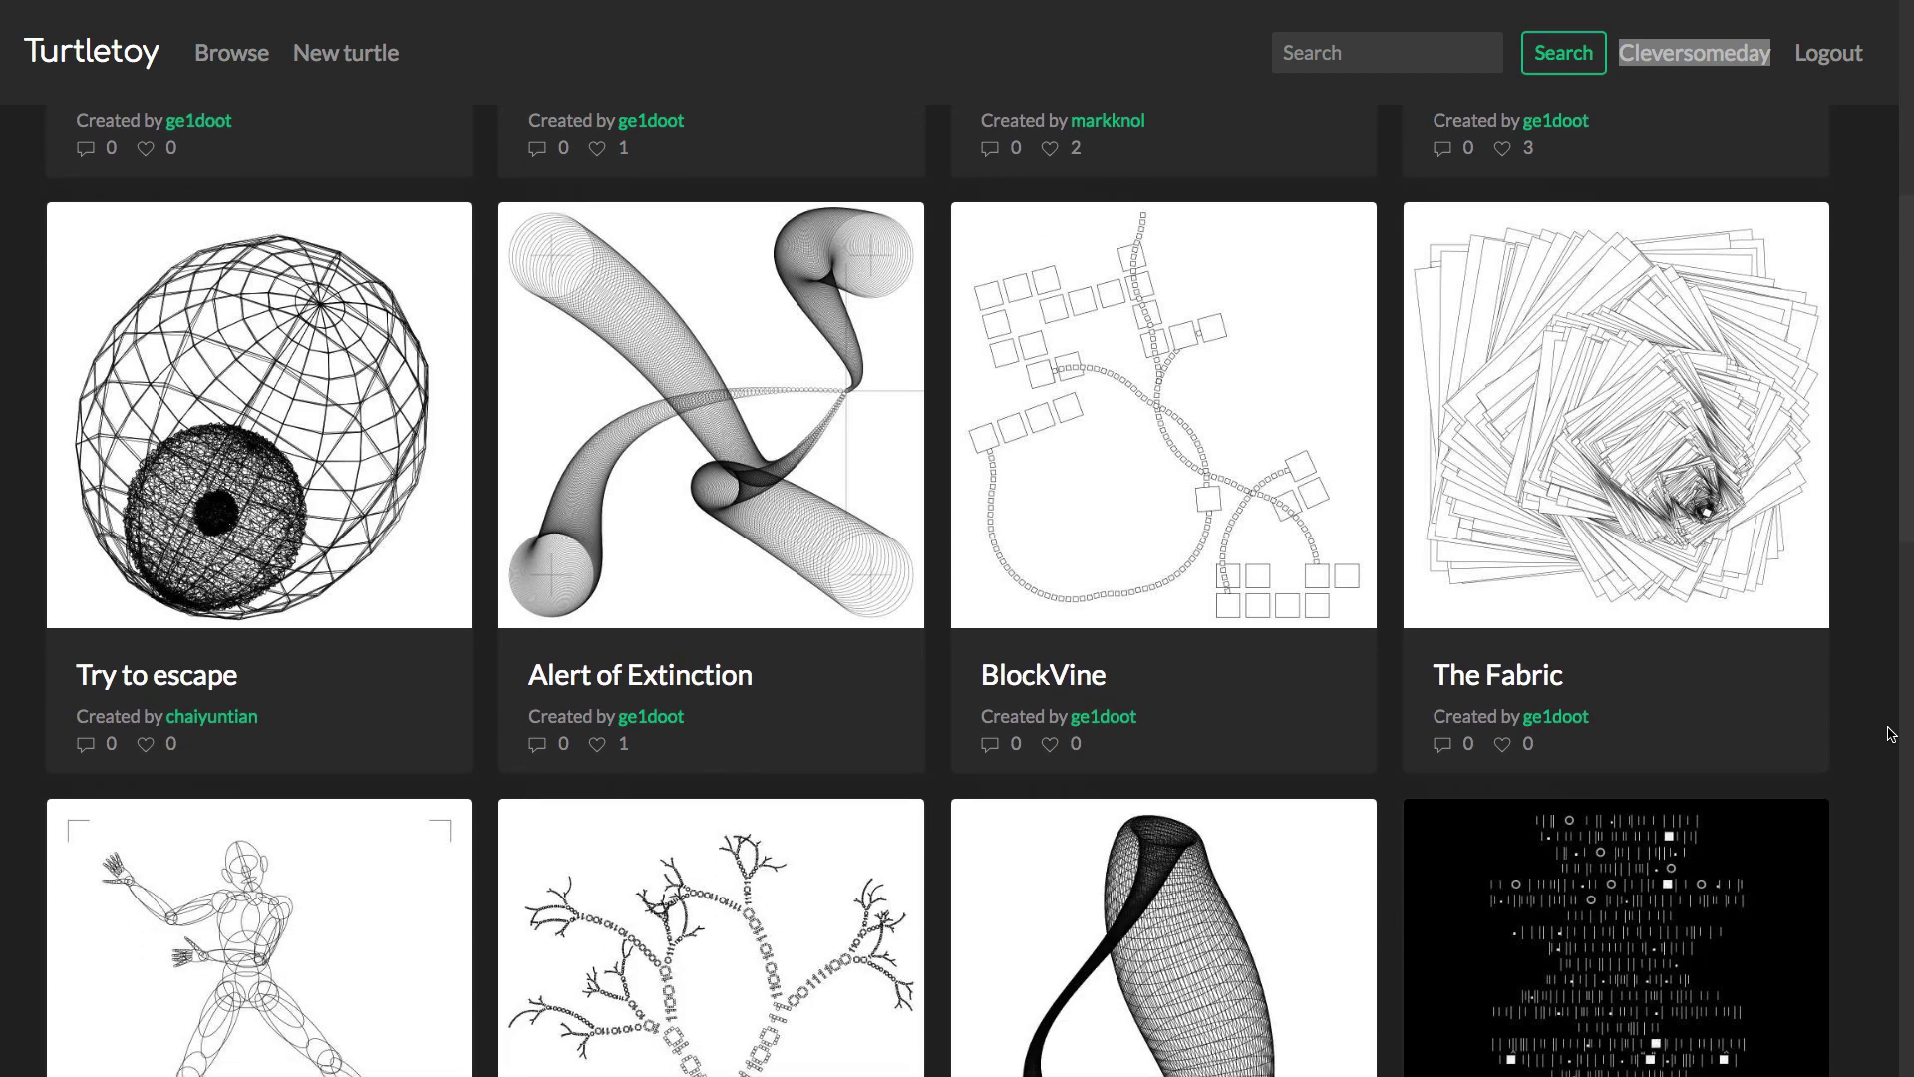
scroll(1891, 735, down, 7)
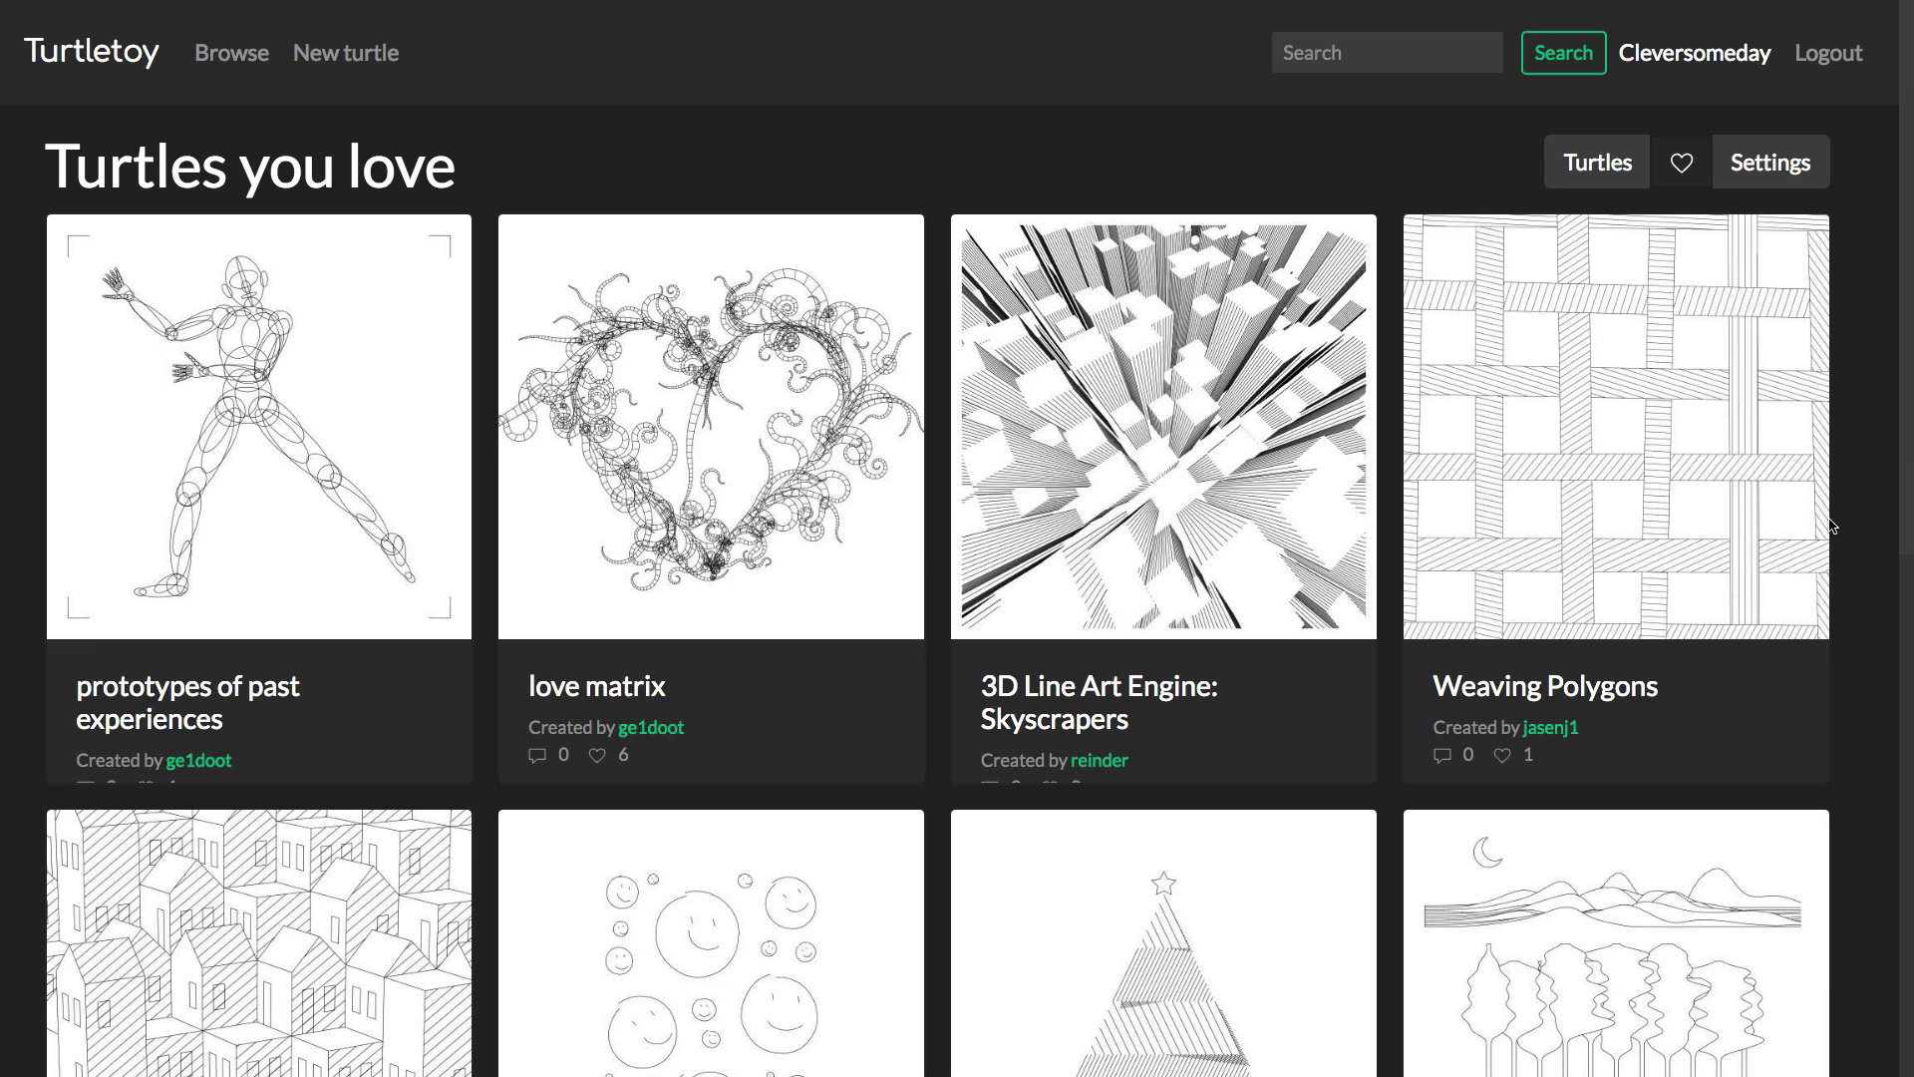
scroll(1831, 526, down, 9)
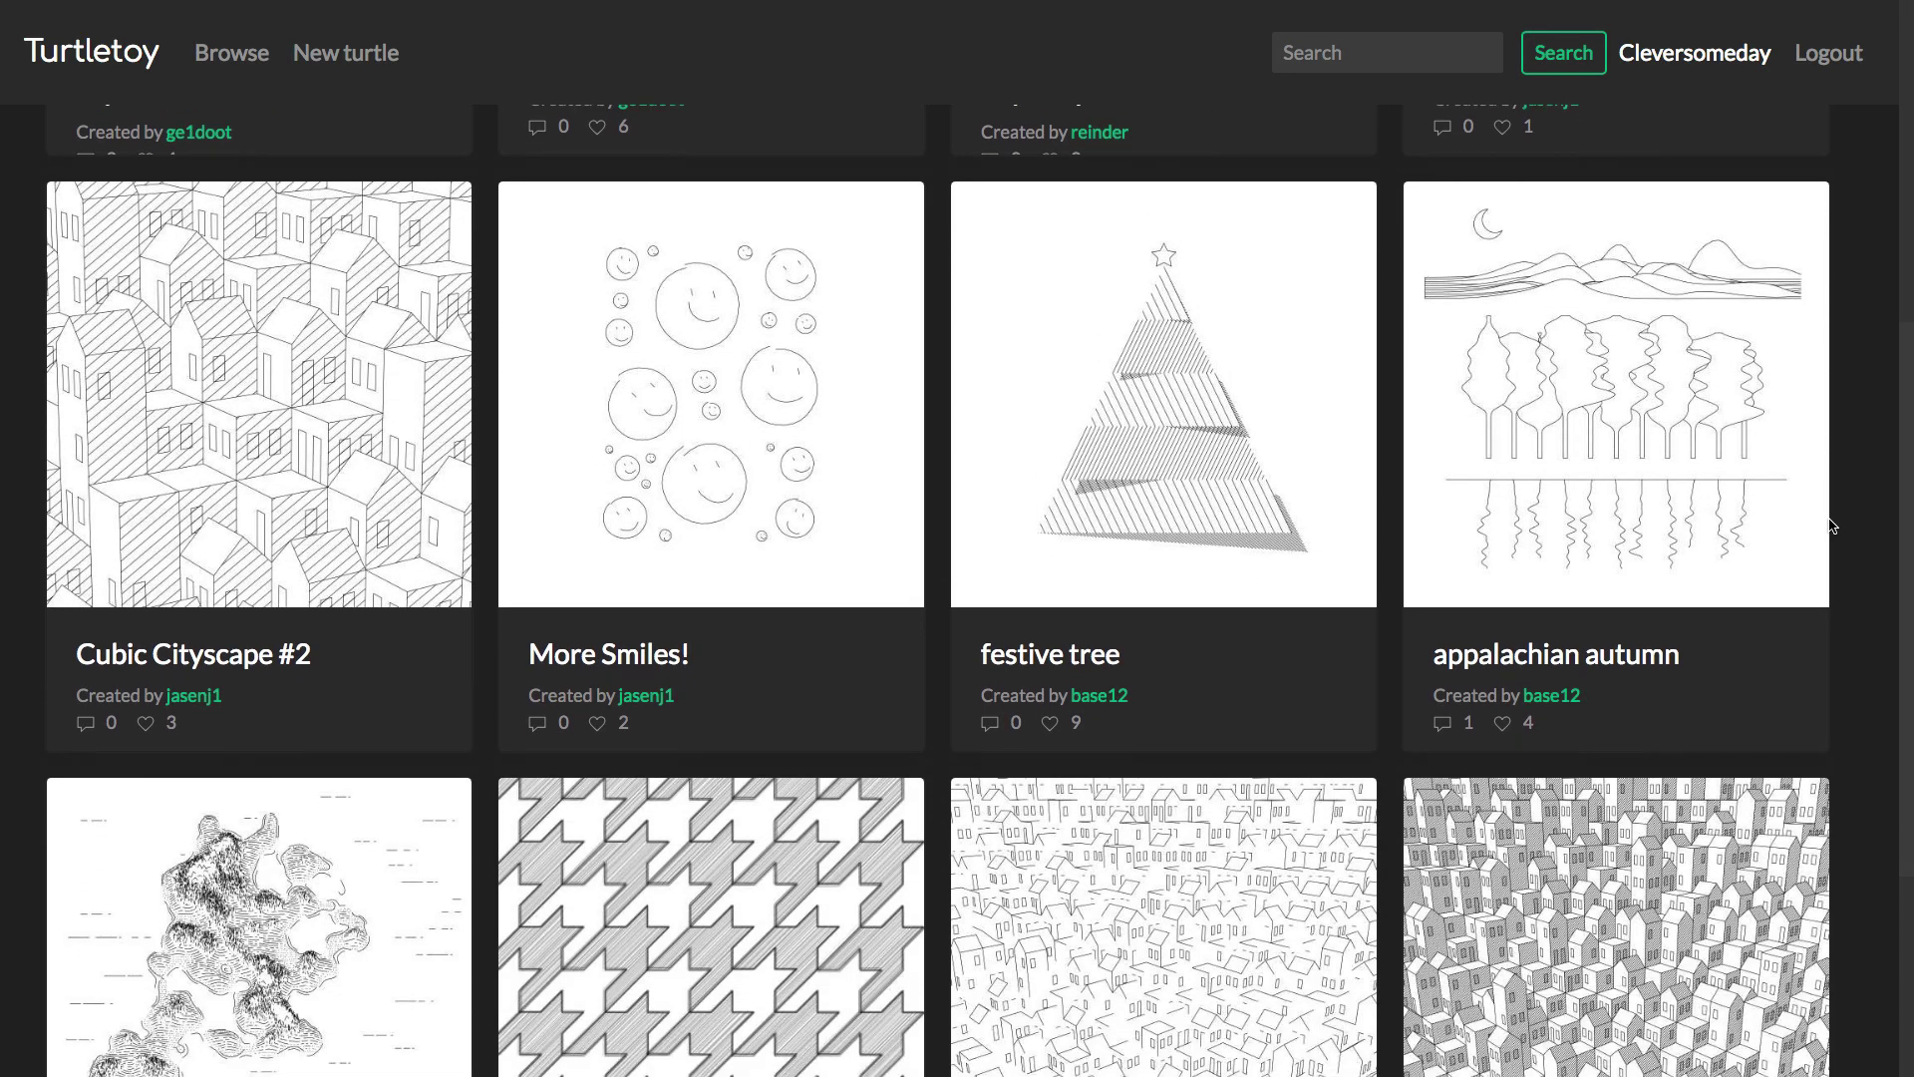
scroll(1831, 525, down, 2)
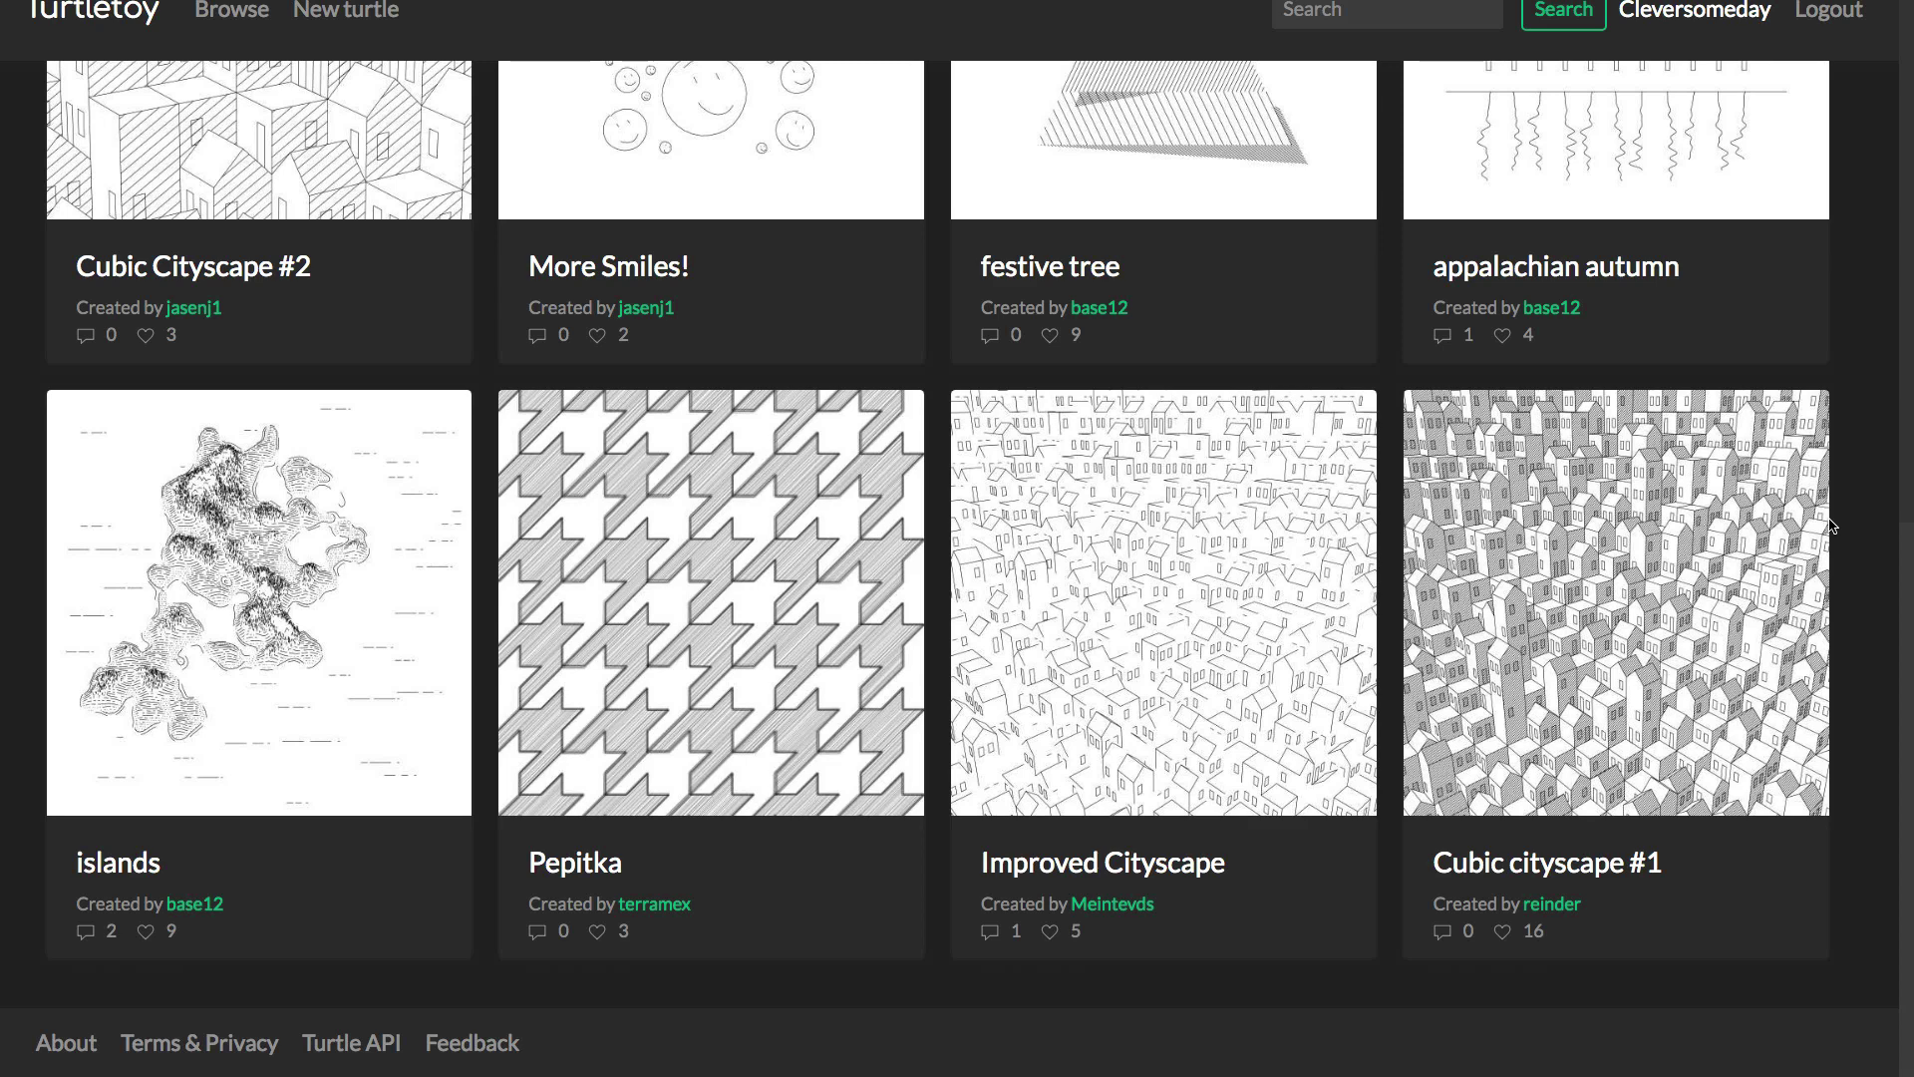
scroll(1835, 499, up, 4)
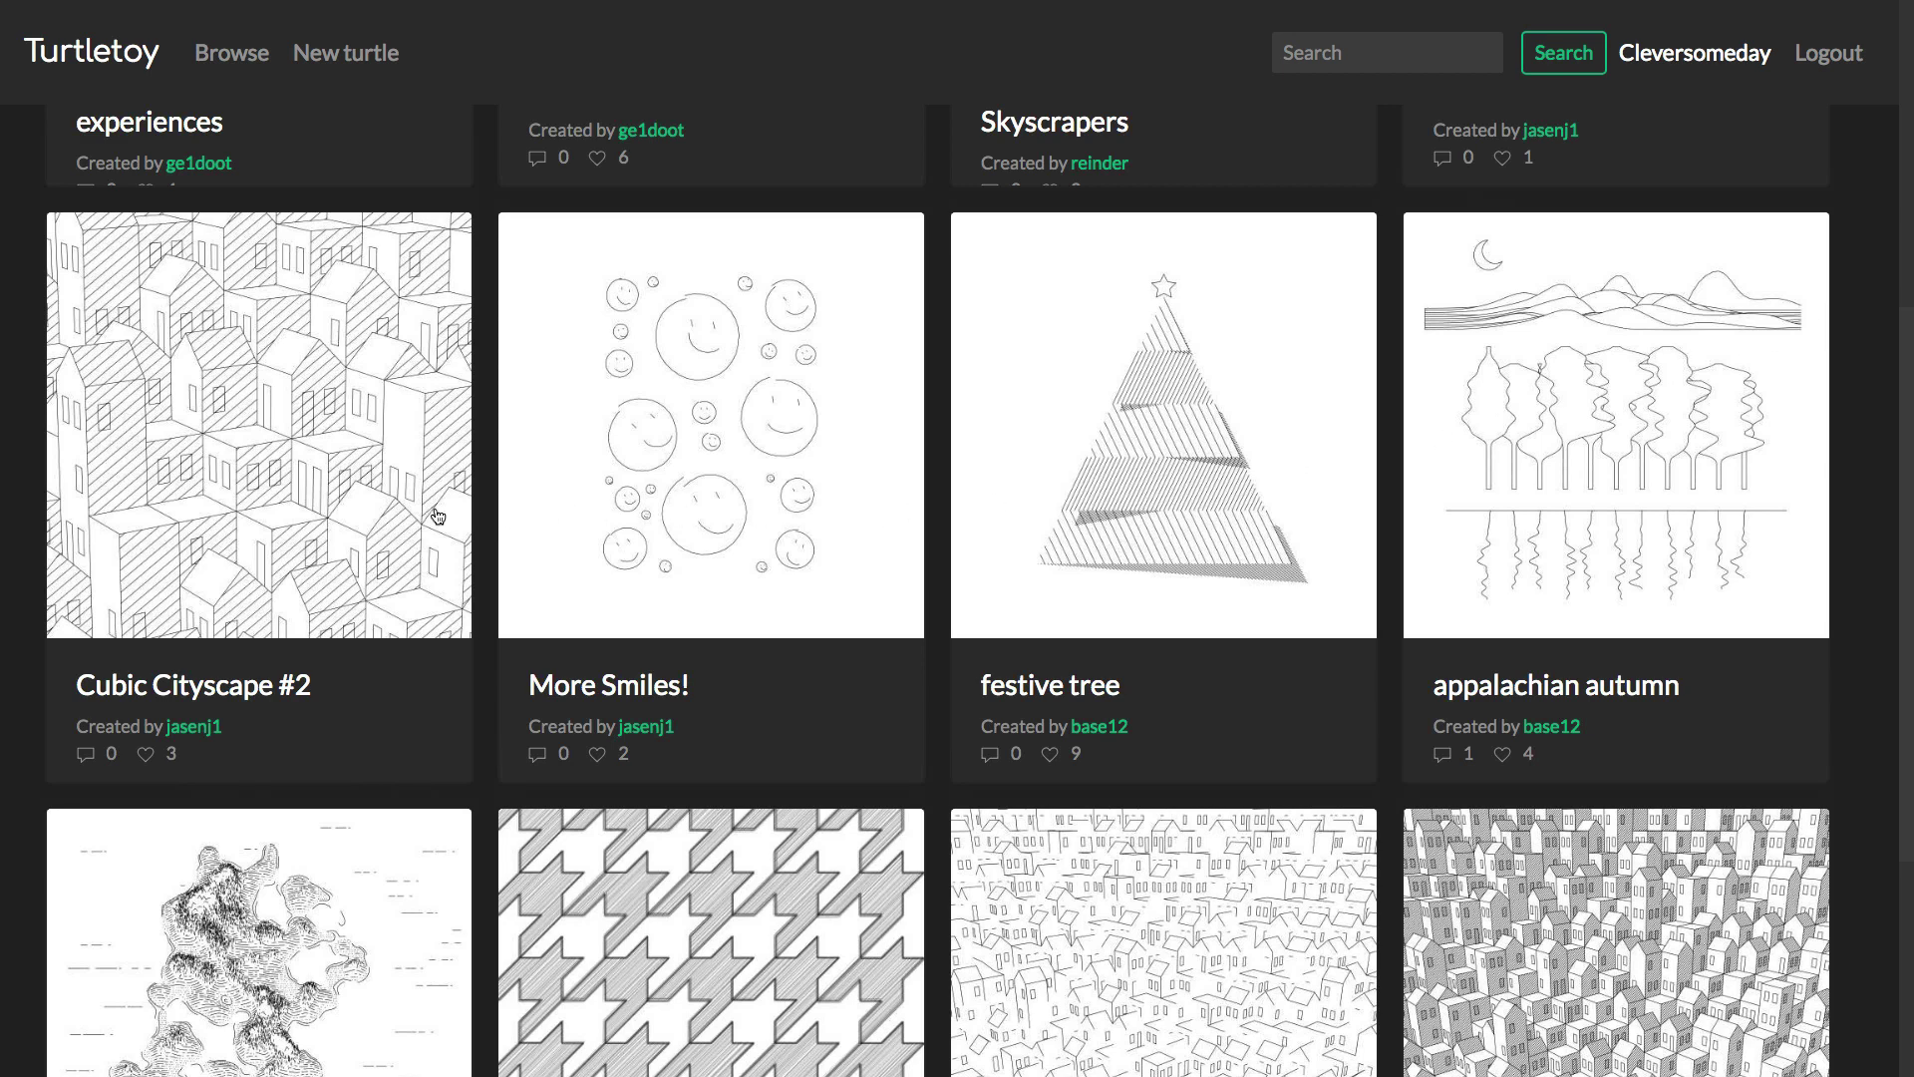
Open Cubic Cityscape #2 and re-run it until a cityscape with a tall central tower appears.
click(375, 515)
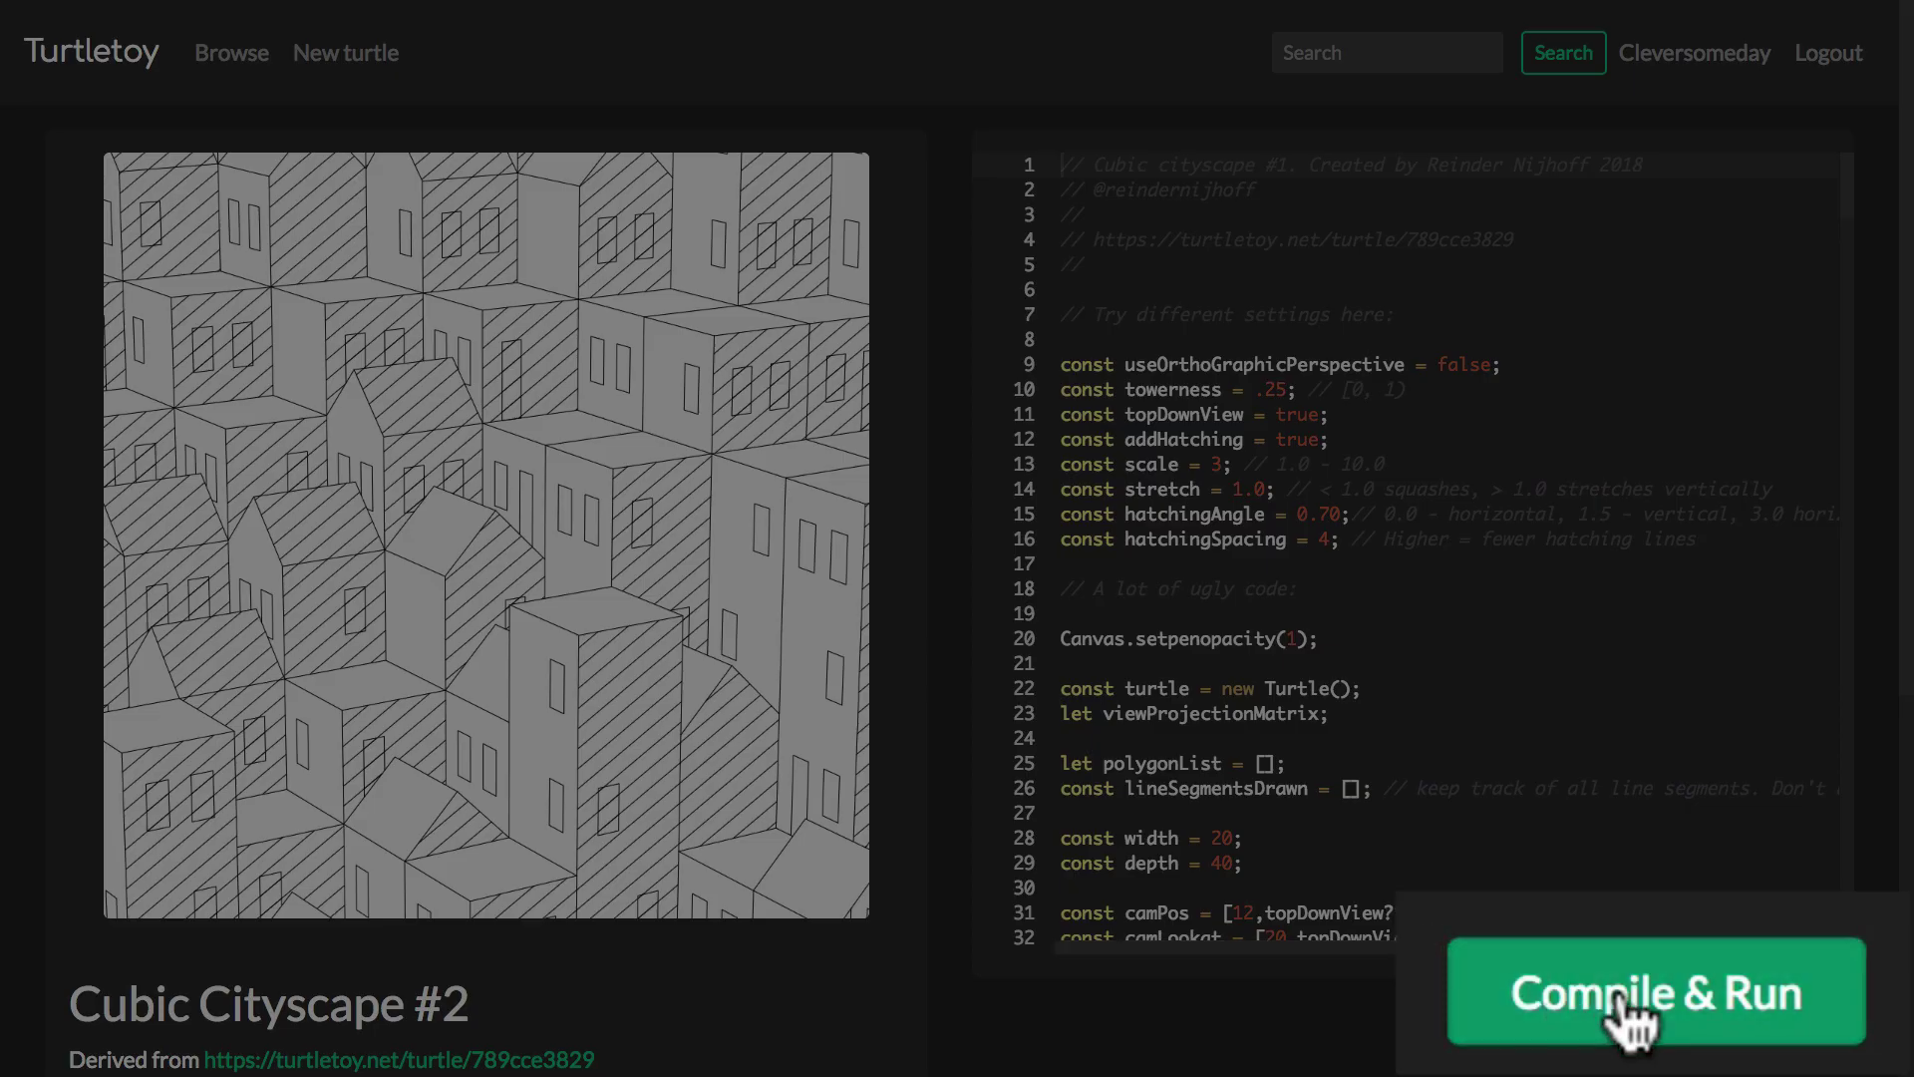
click(1630, 1017)
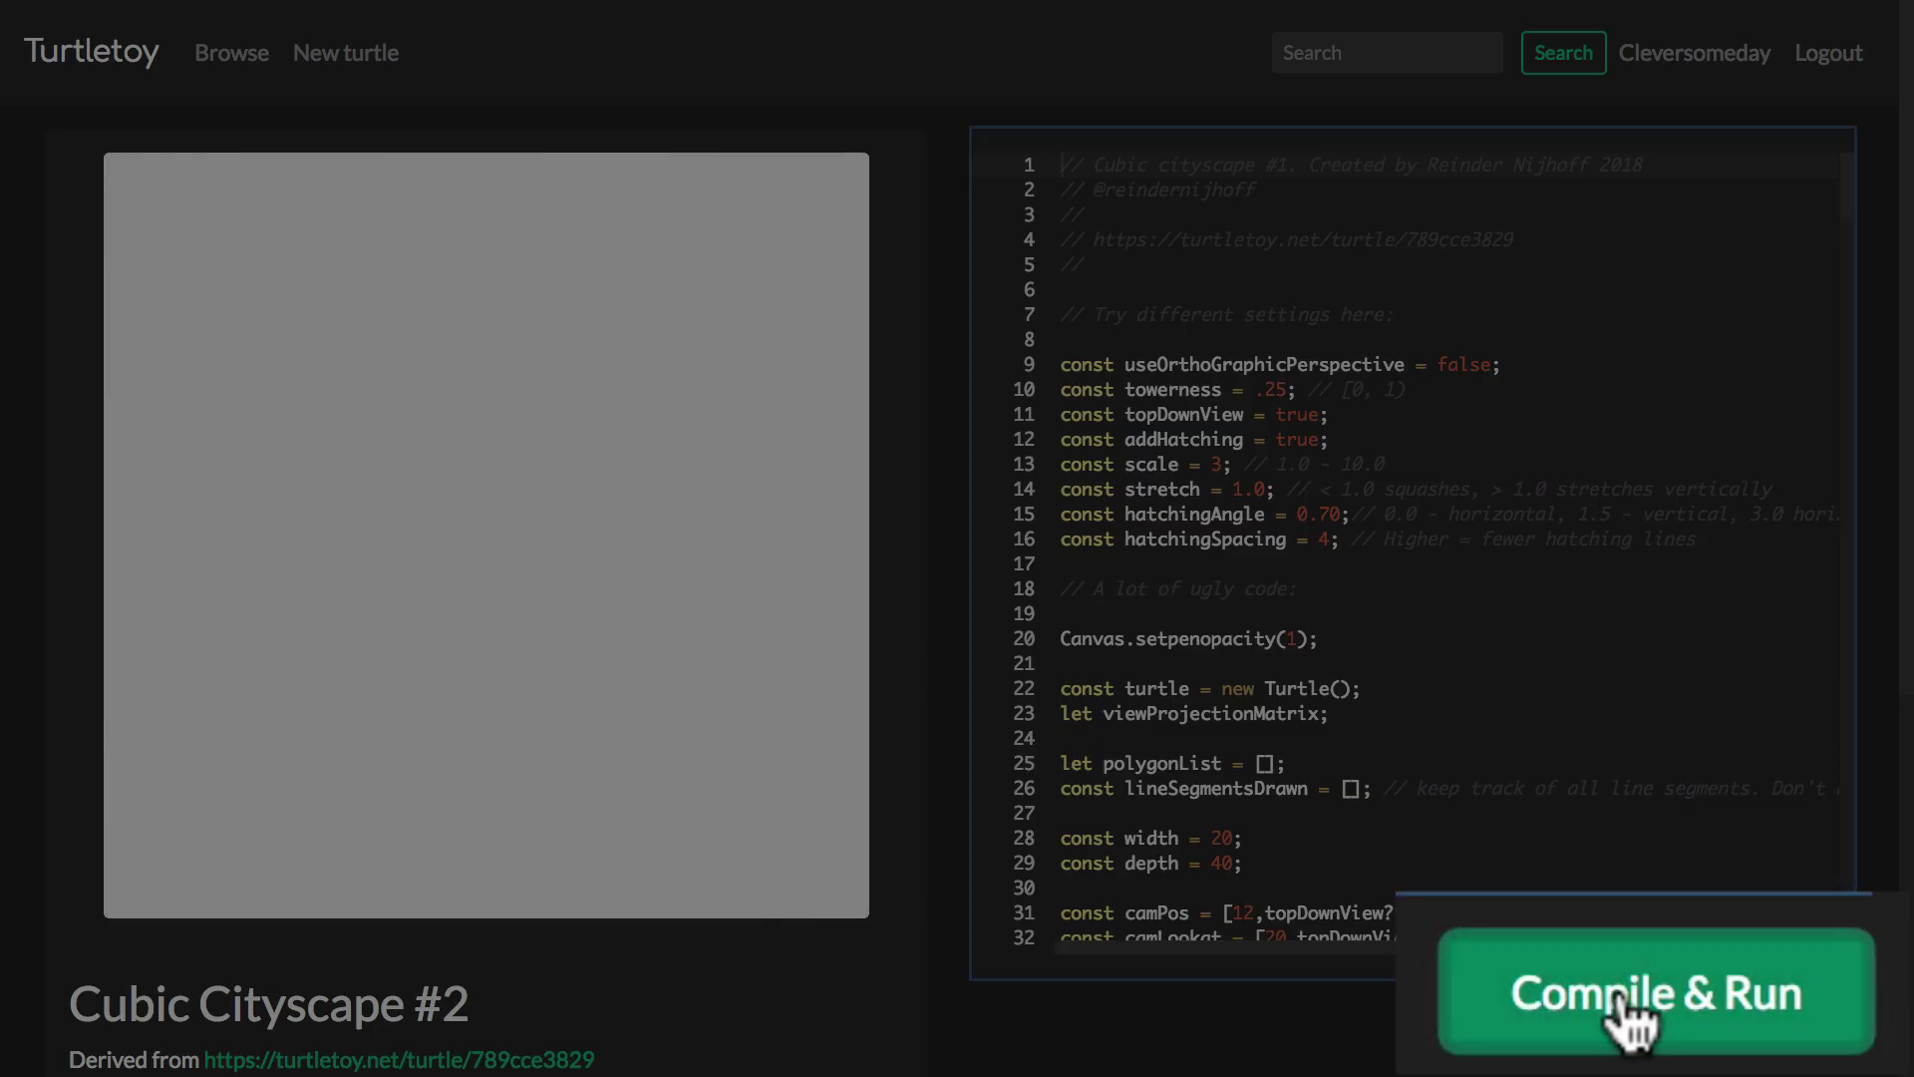
click(1735, 1041)
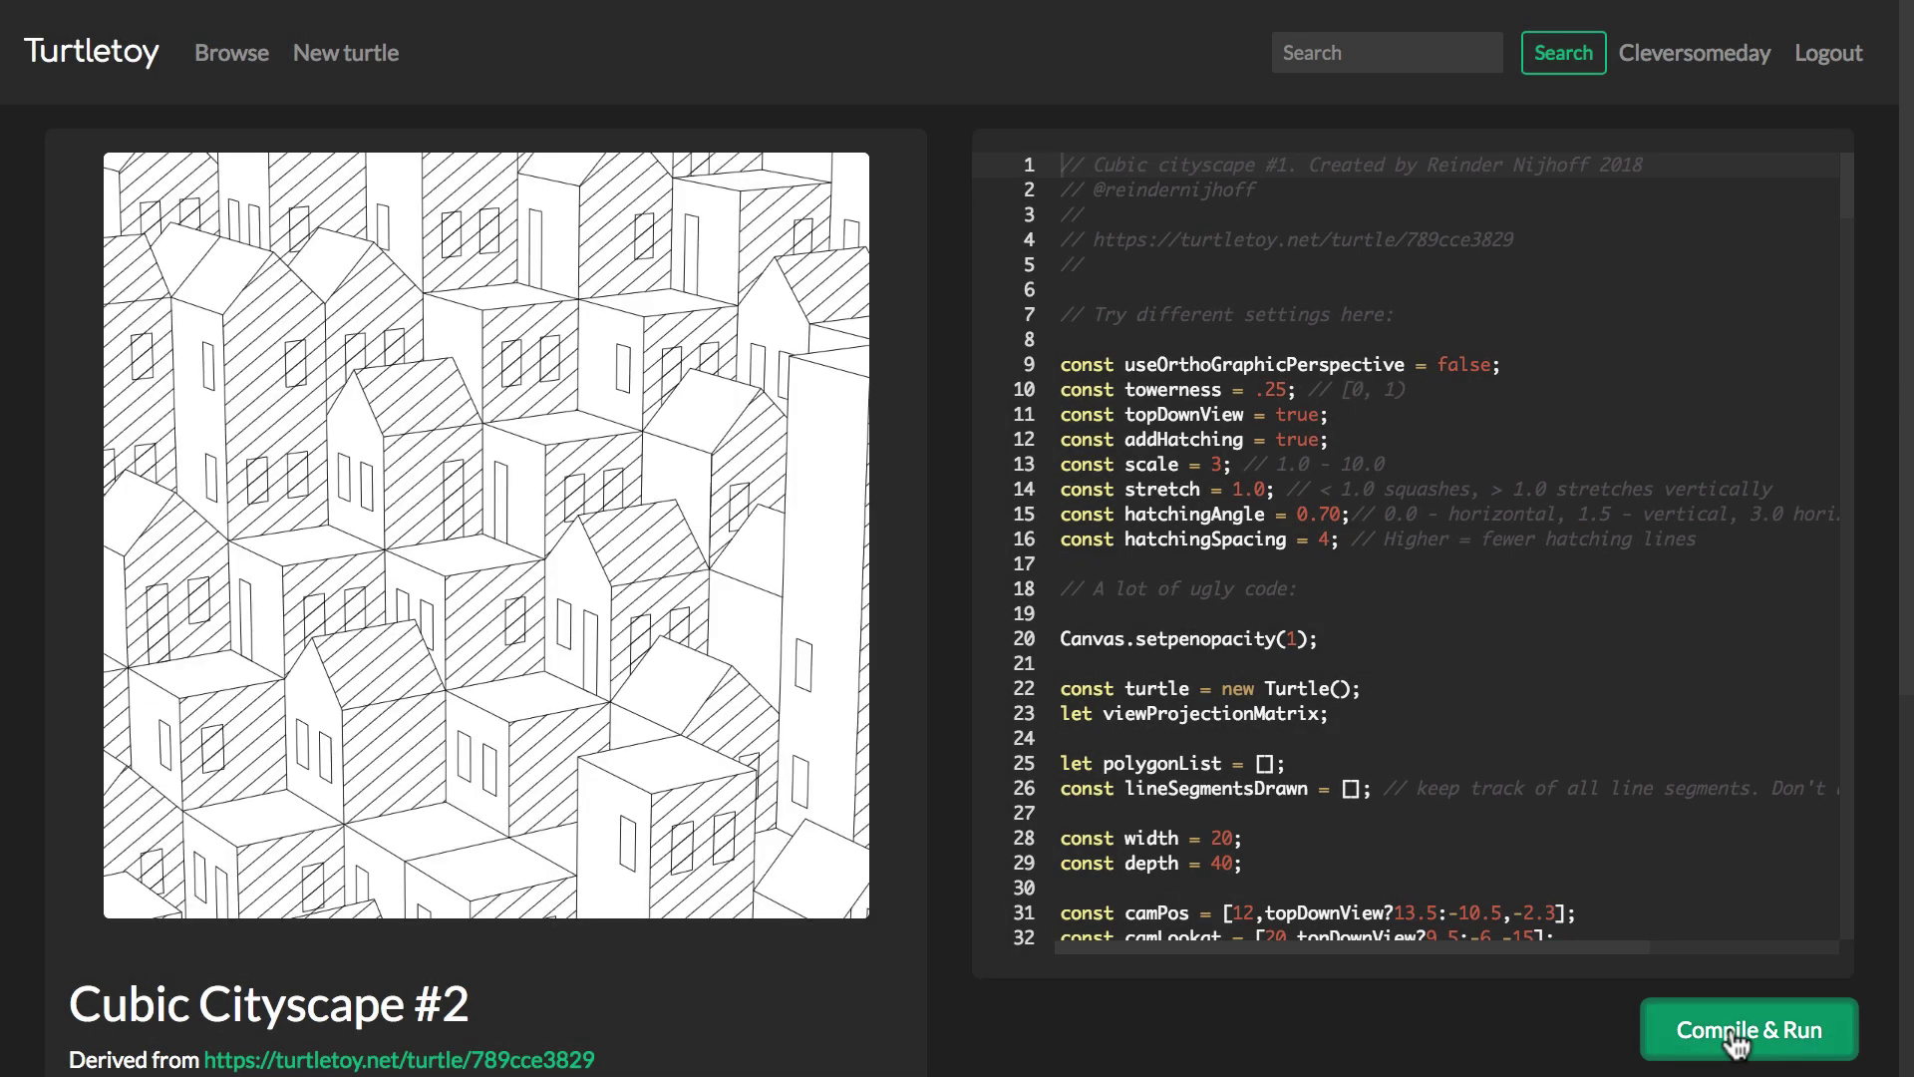
click(1736, 1041)
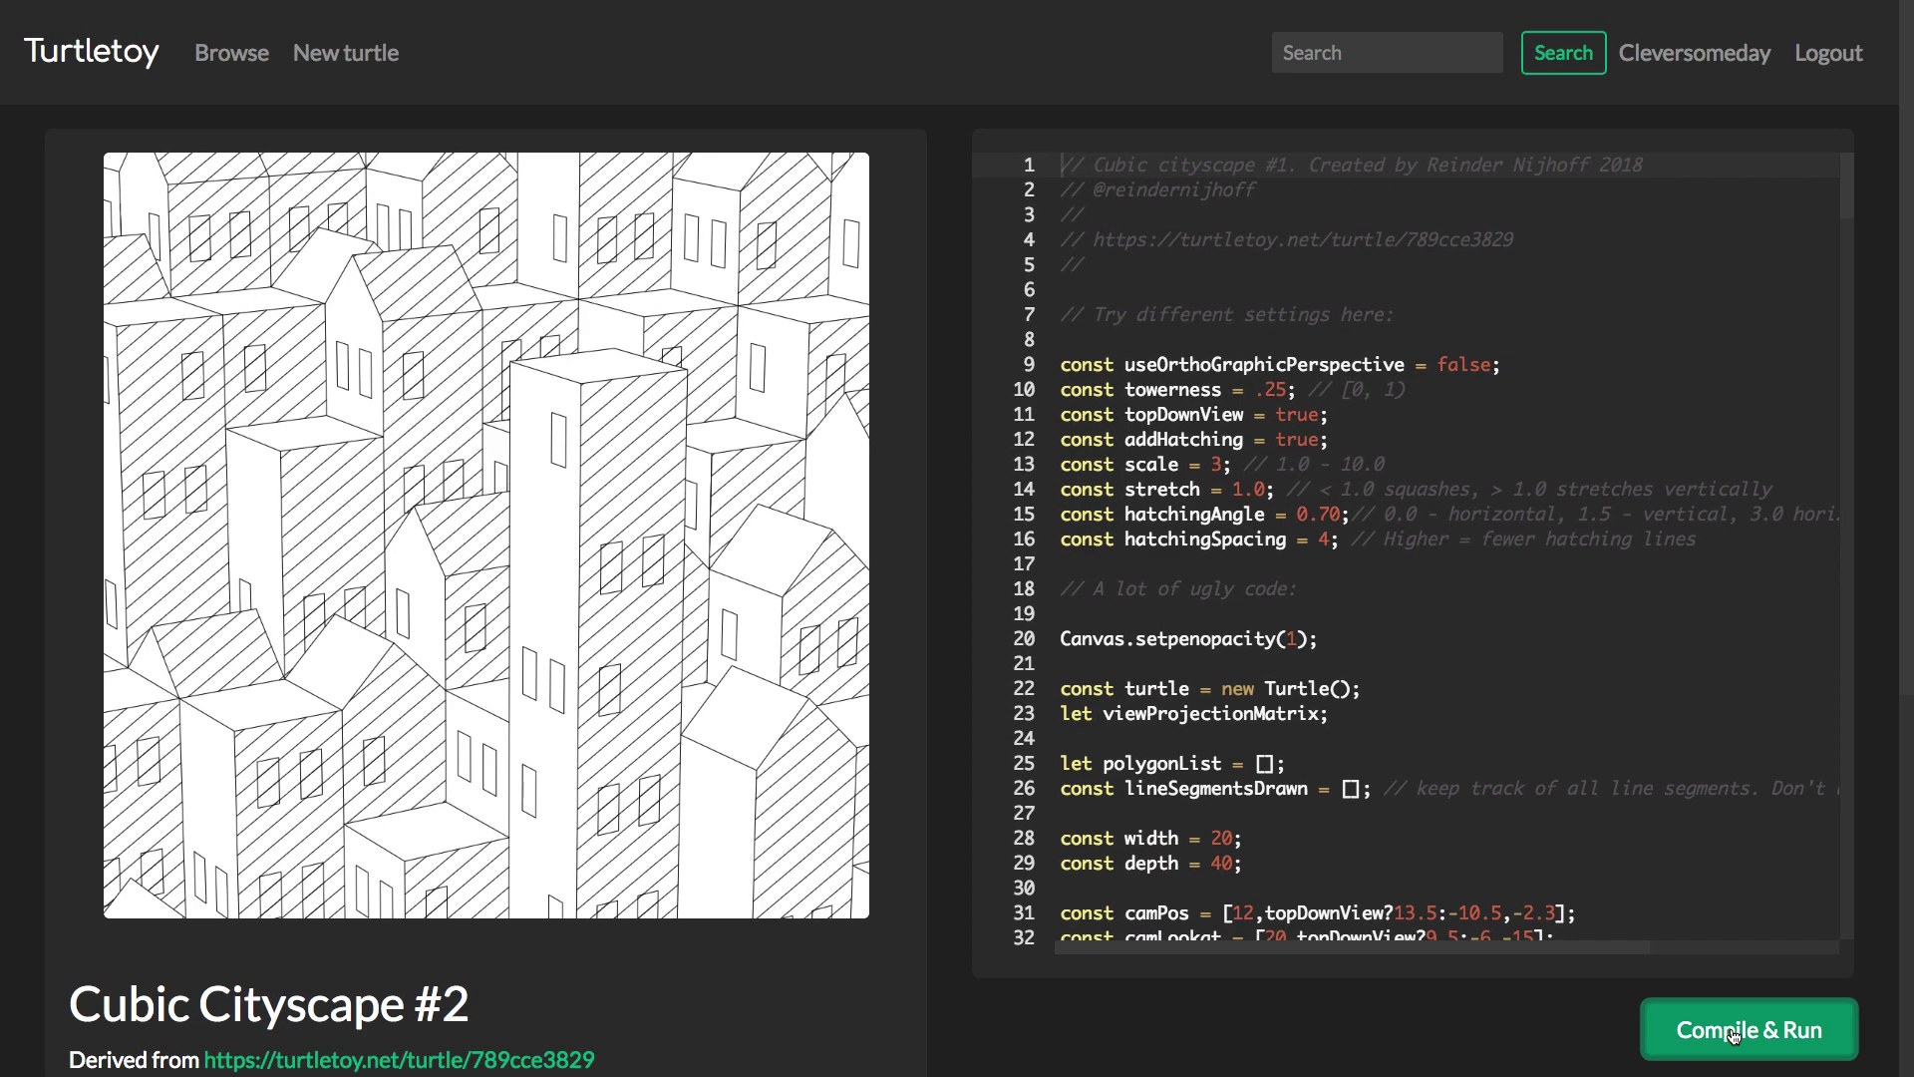
Export the cityscape as a 180 mm SVG with lines clipped to the canvas.
scroll(905, 997, down, 5)
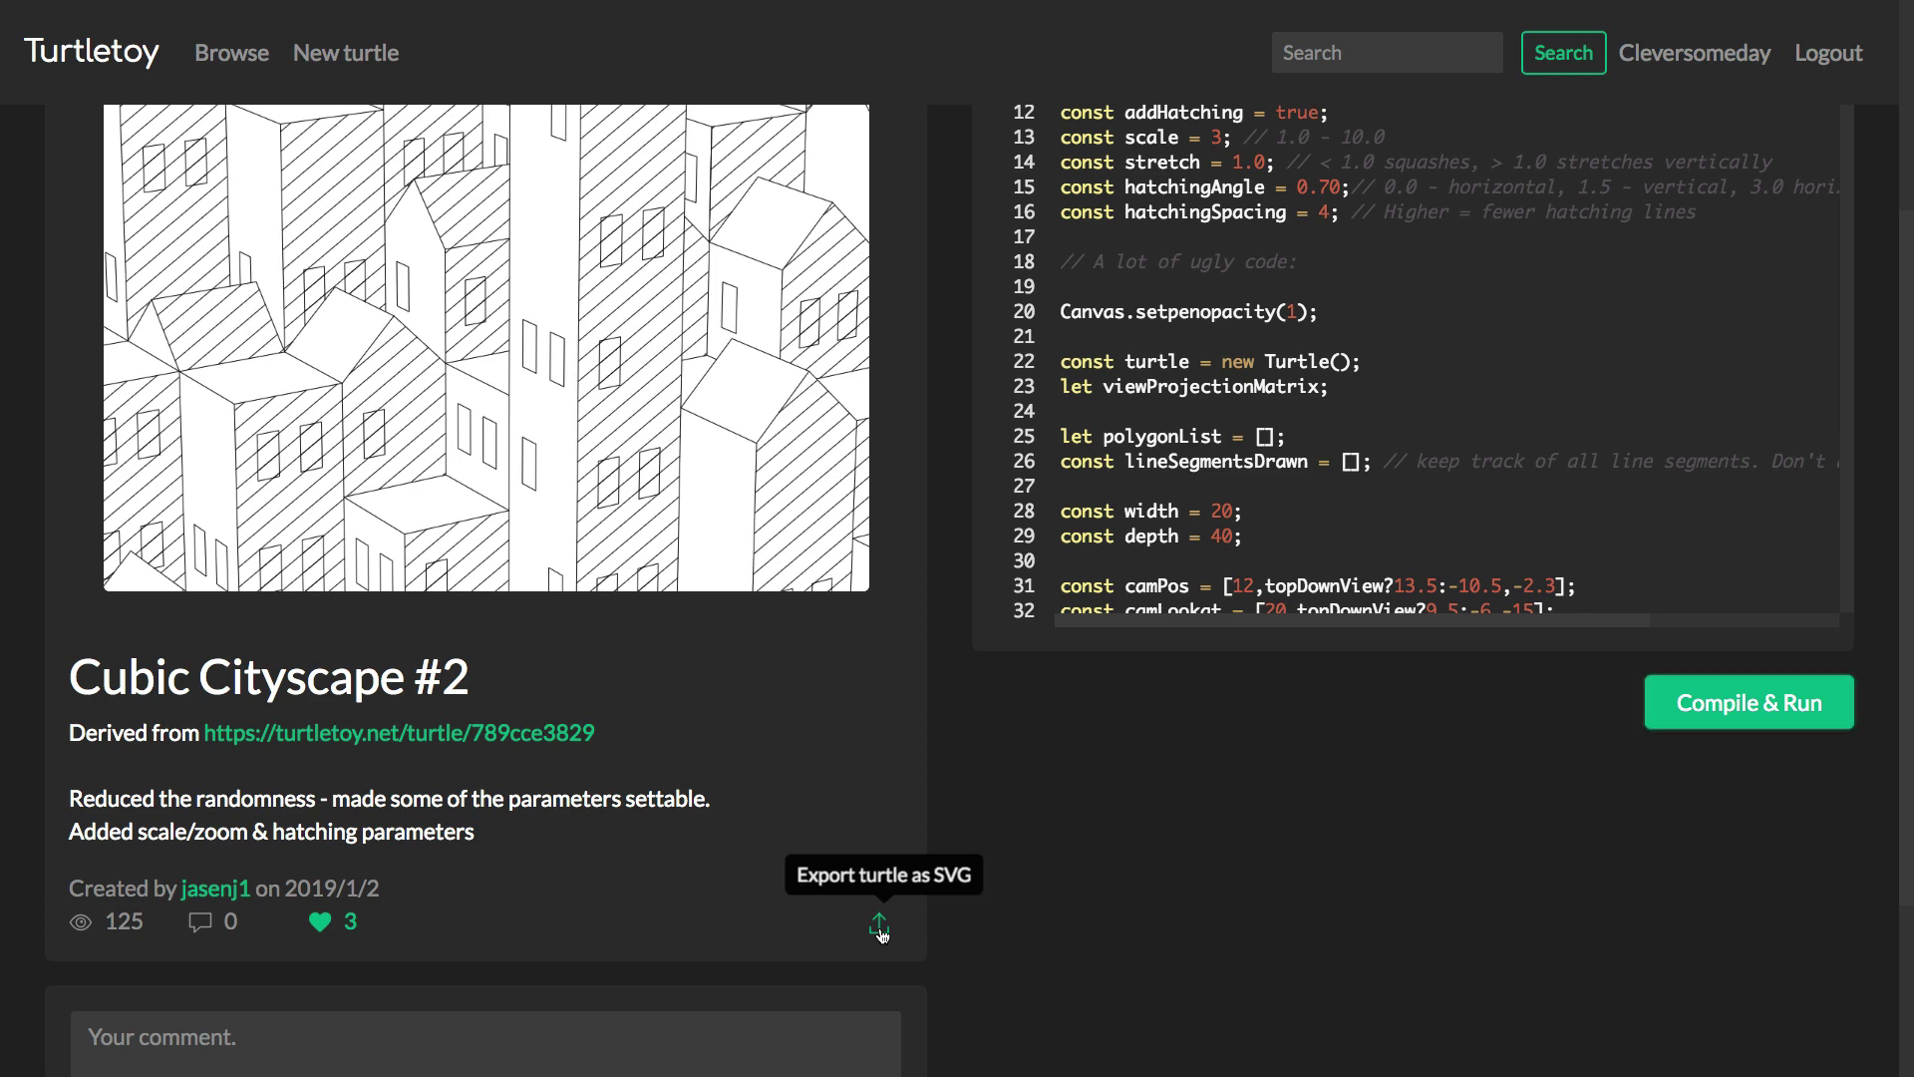
click(880, 929)
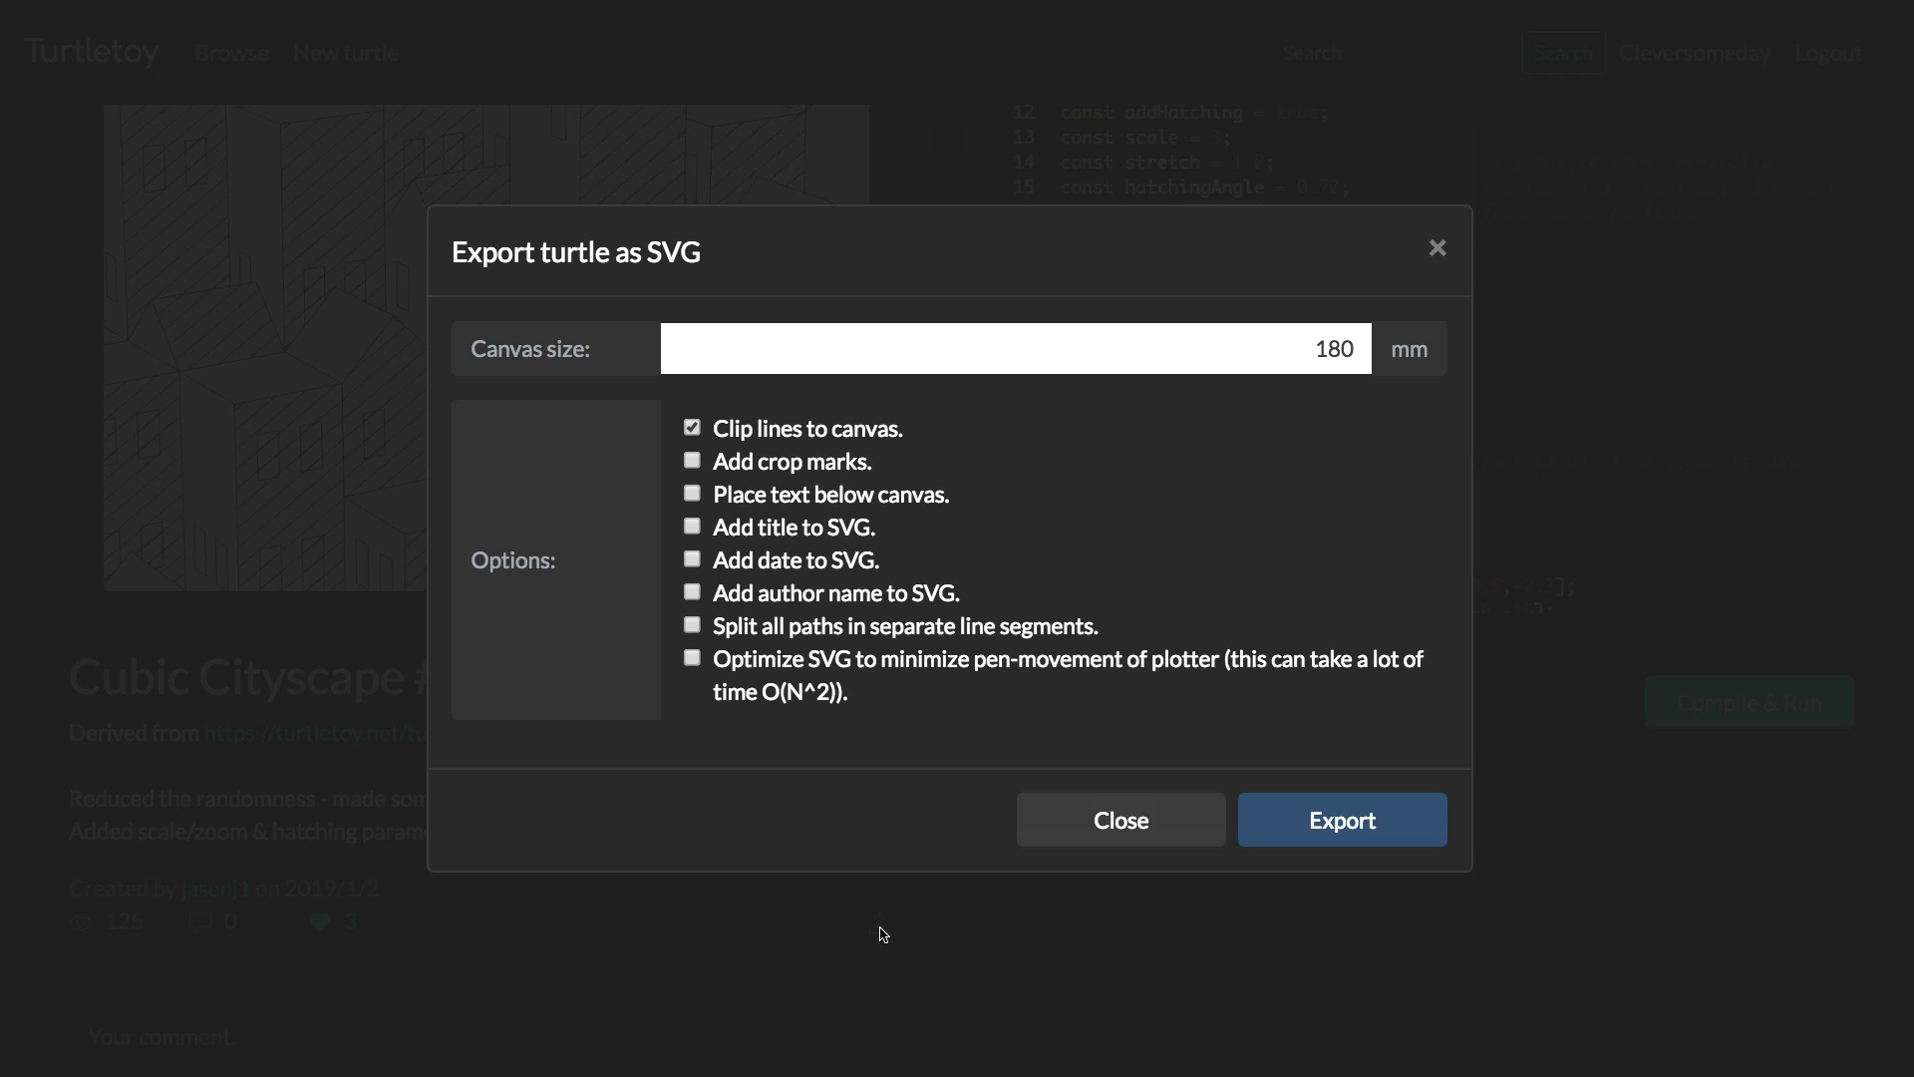
click(1311, 844)
click(1894, 1058)
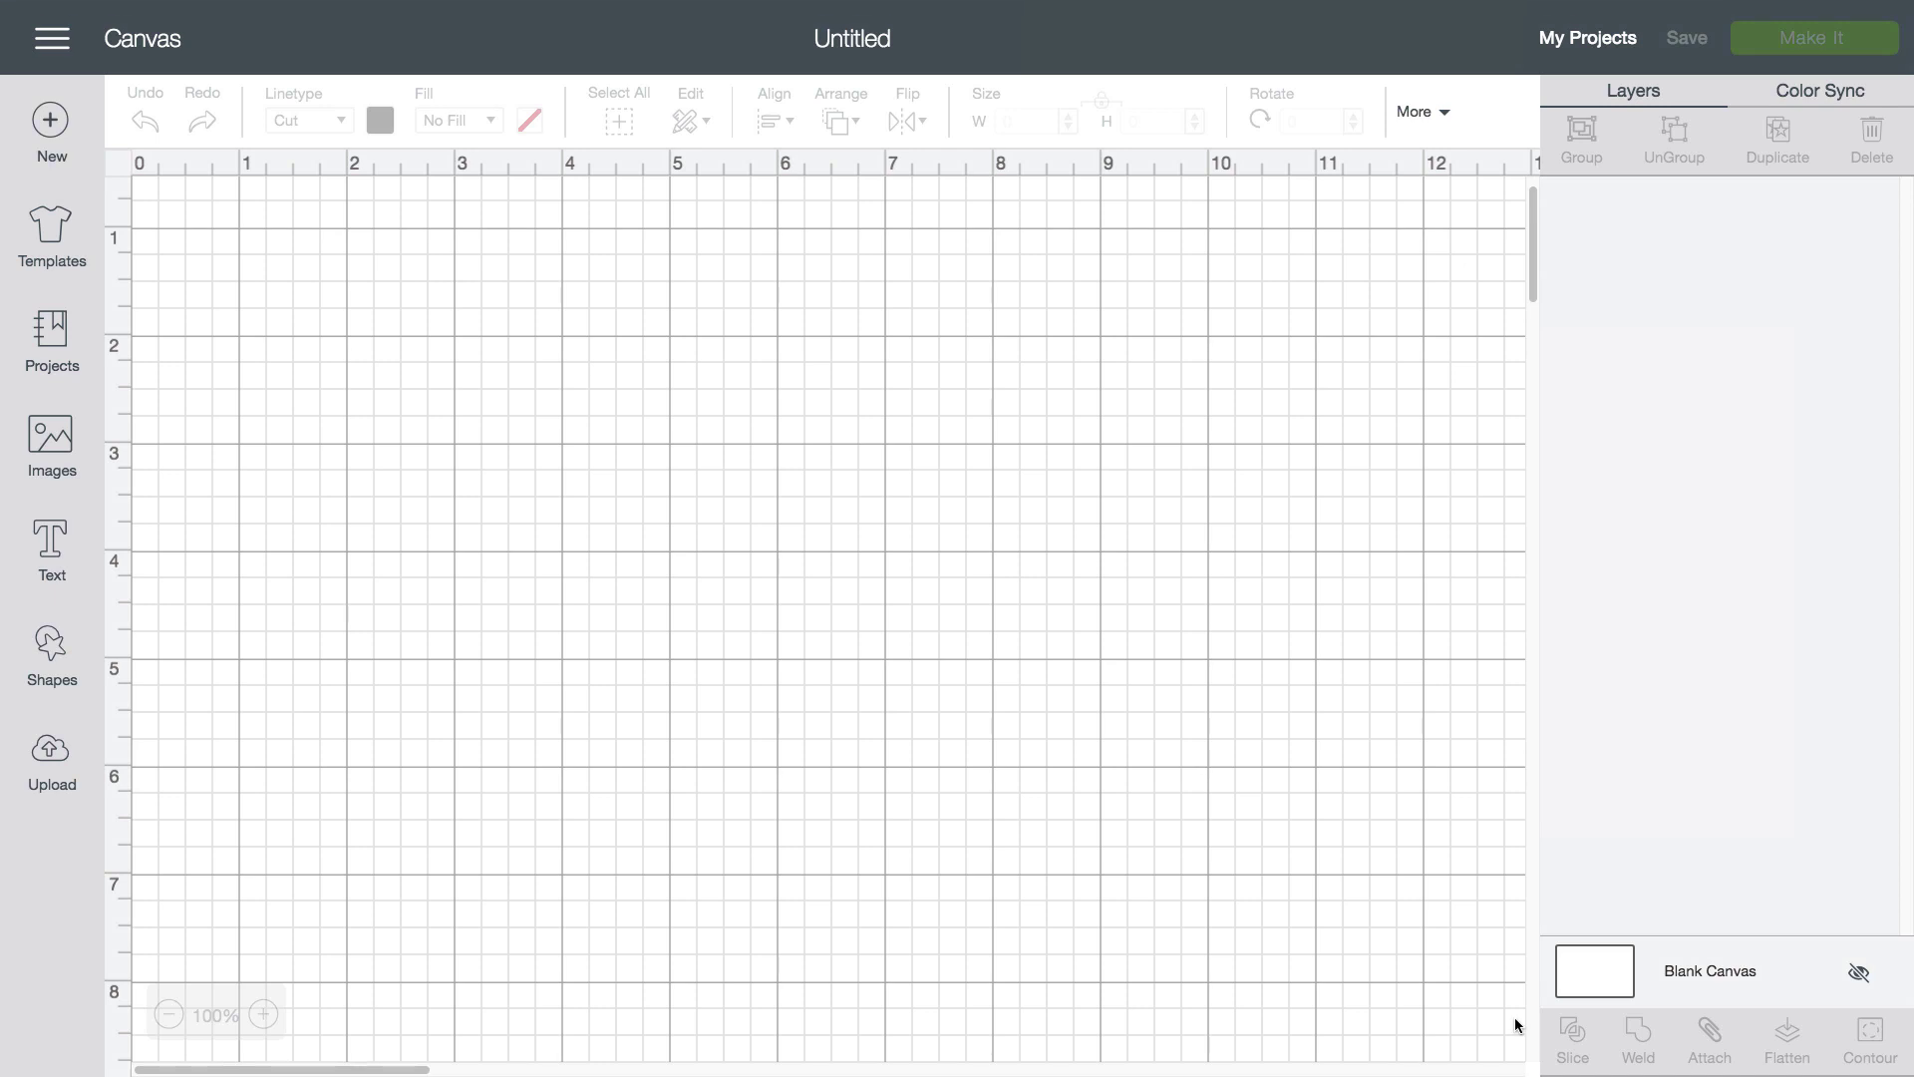
Upload 9f2abc827f.svg from Downloads as an image, save it, and select its thumbnail.
click(60, 760)
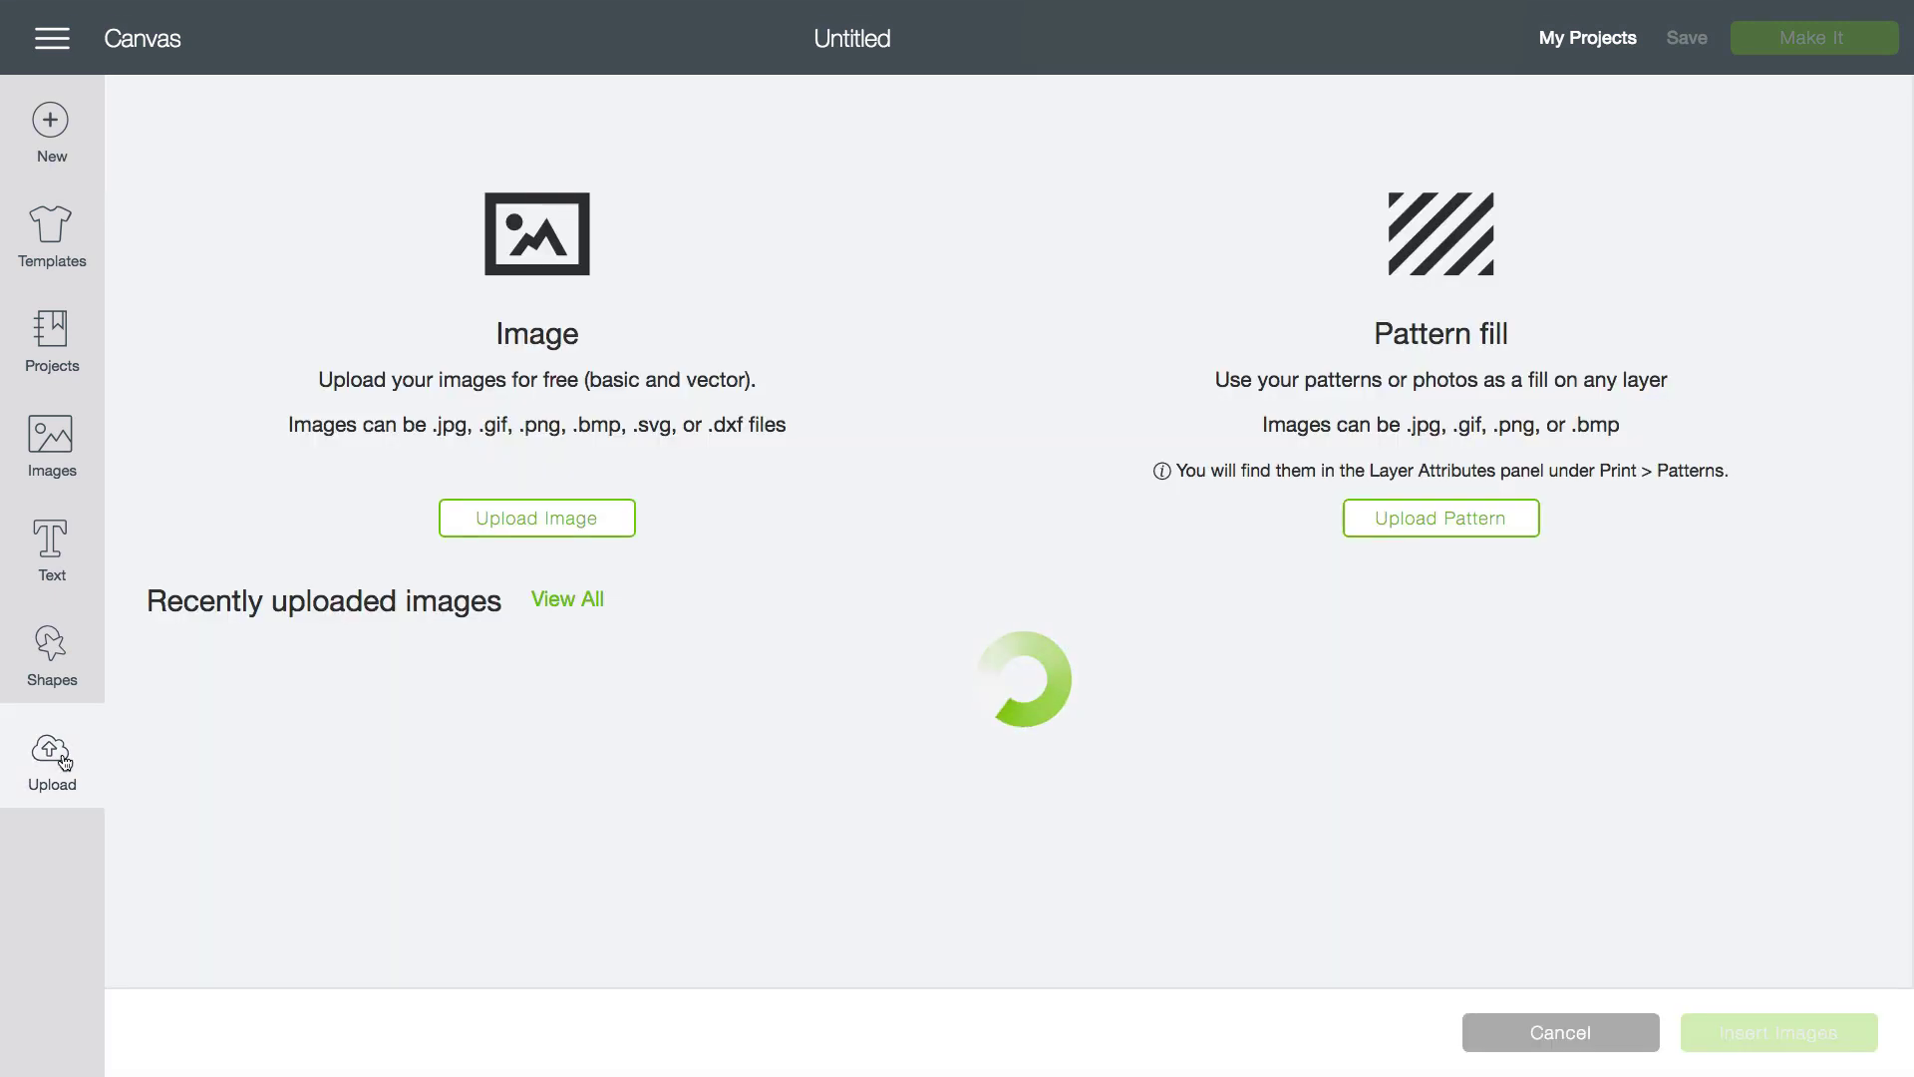
click(555, 525)
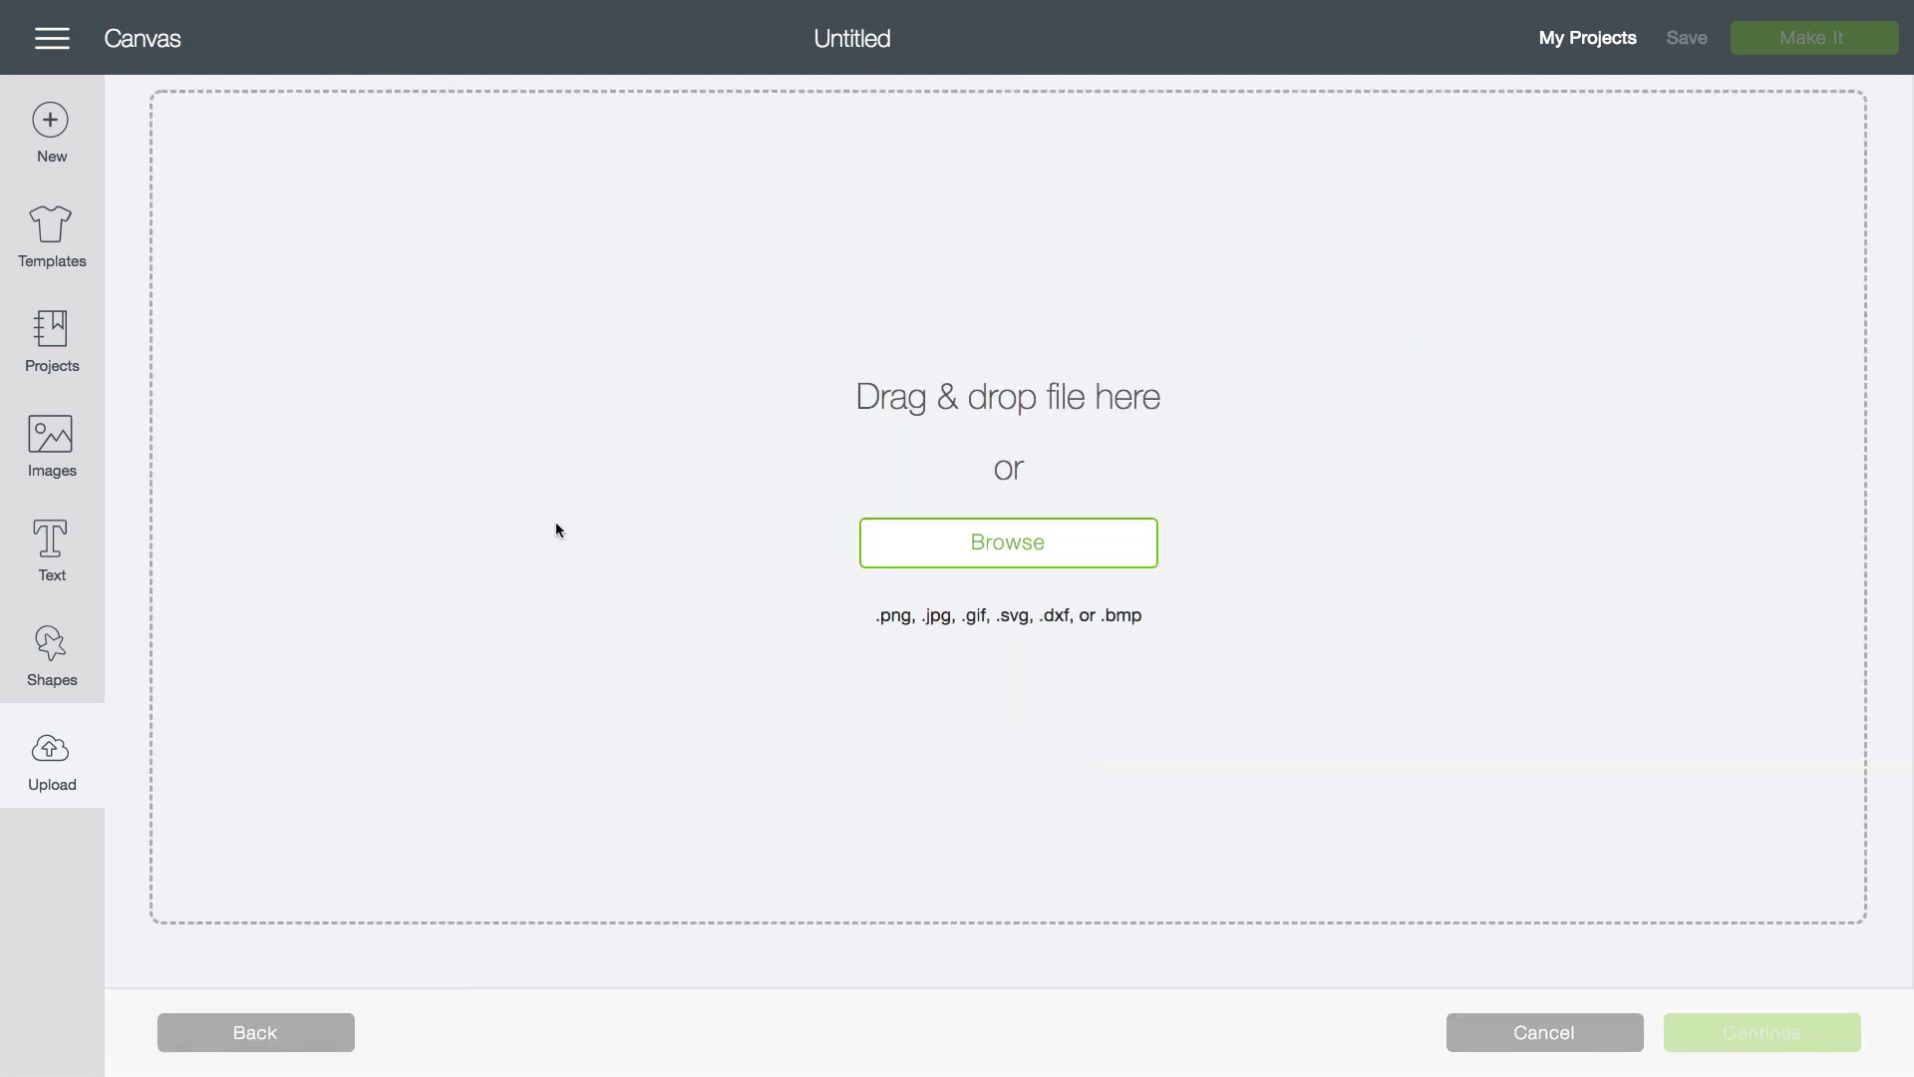
click(1044, 558)
click(387, 230)
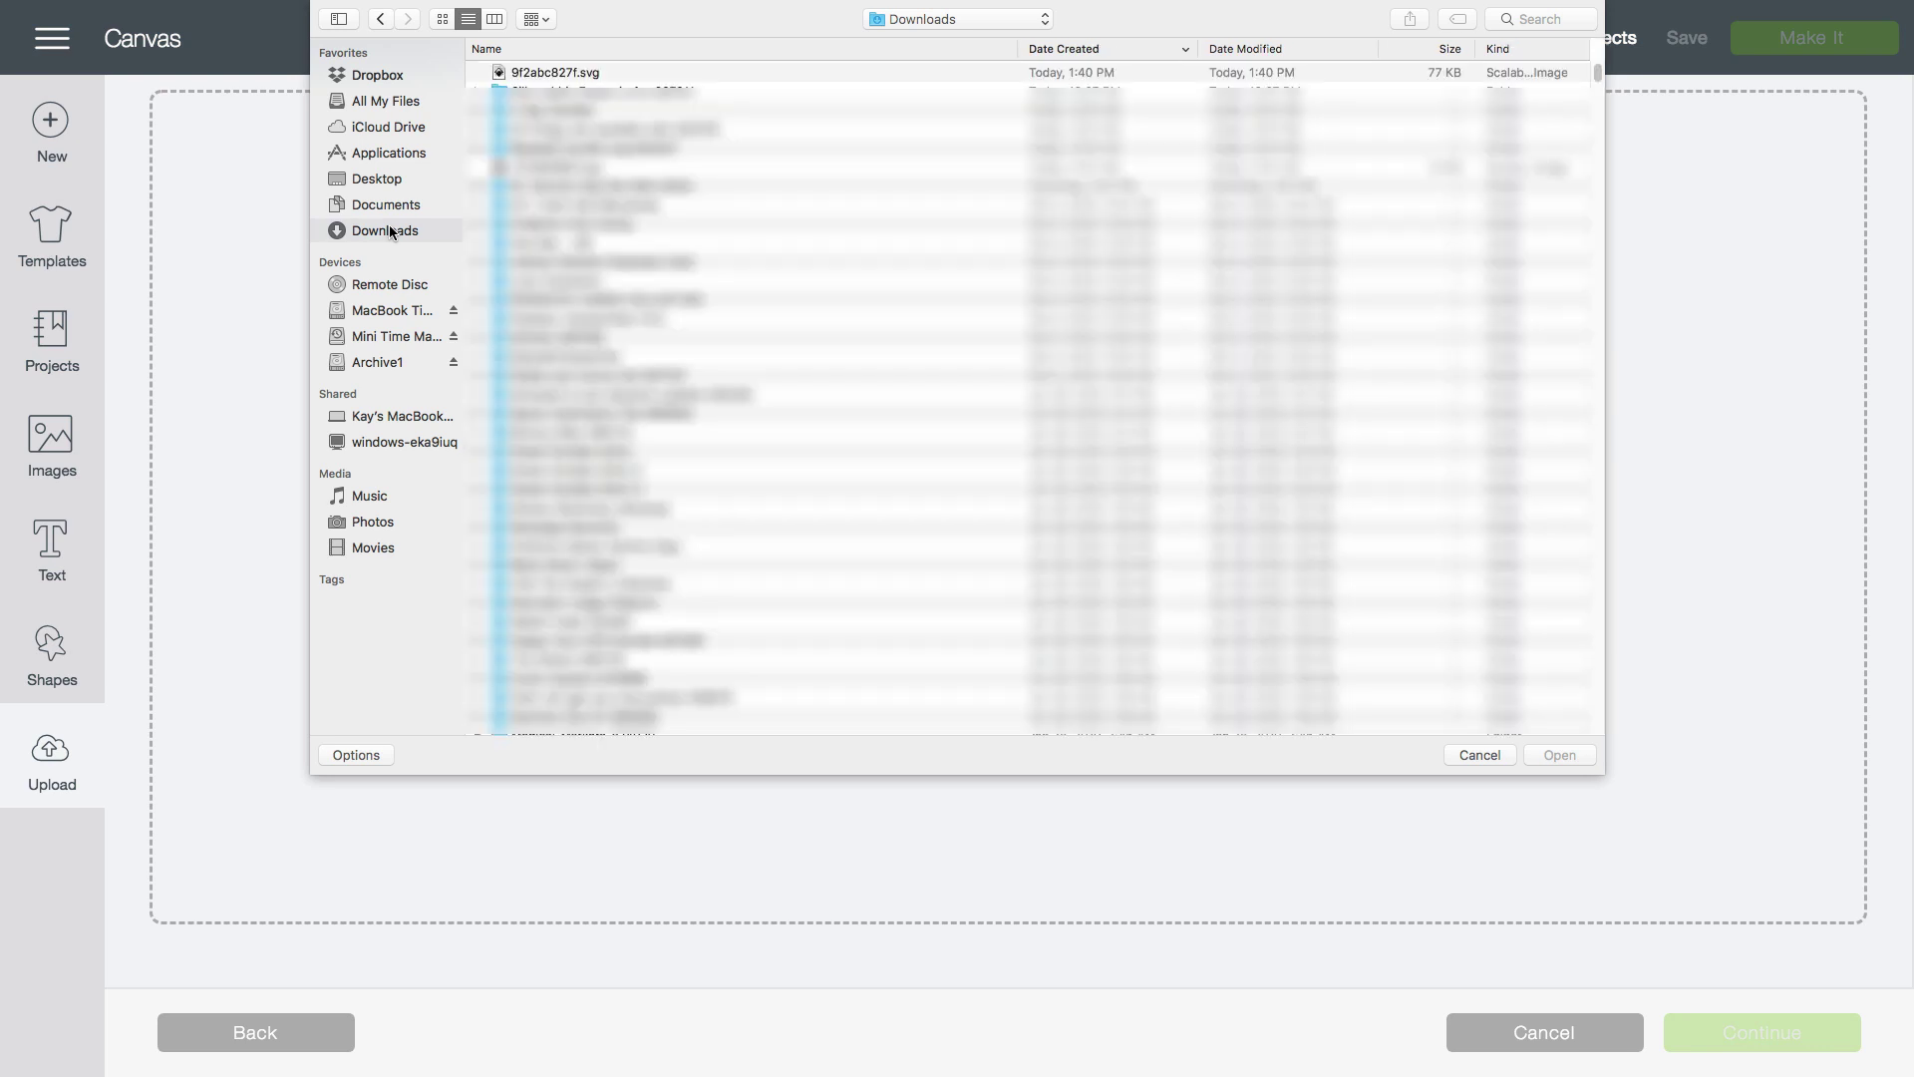
click(556, 72)
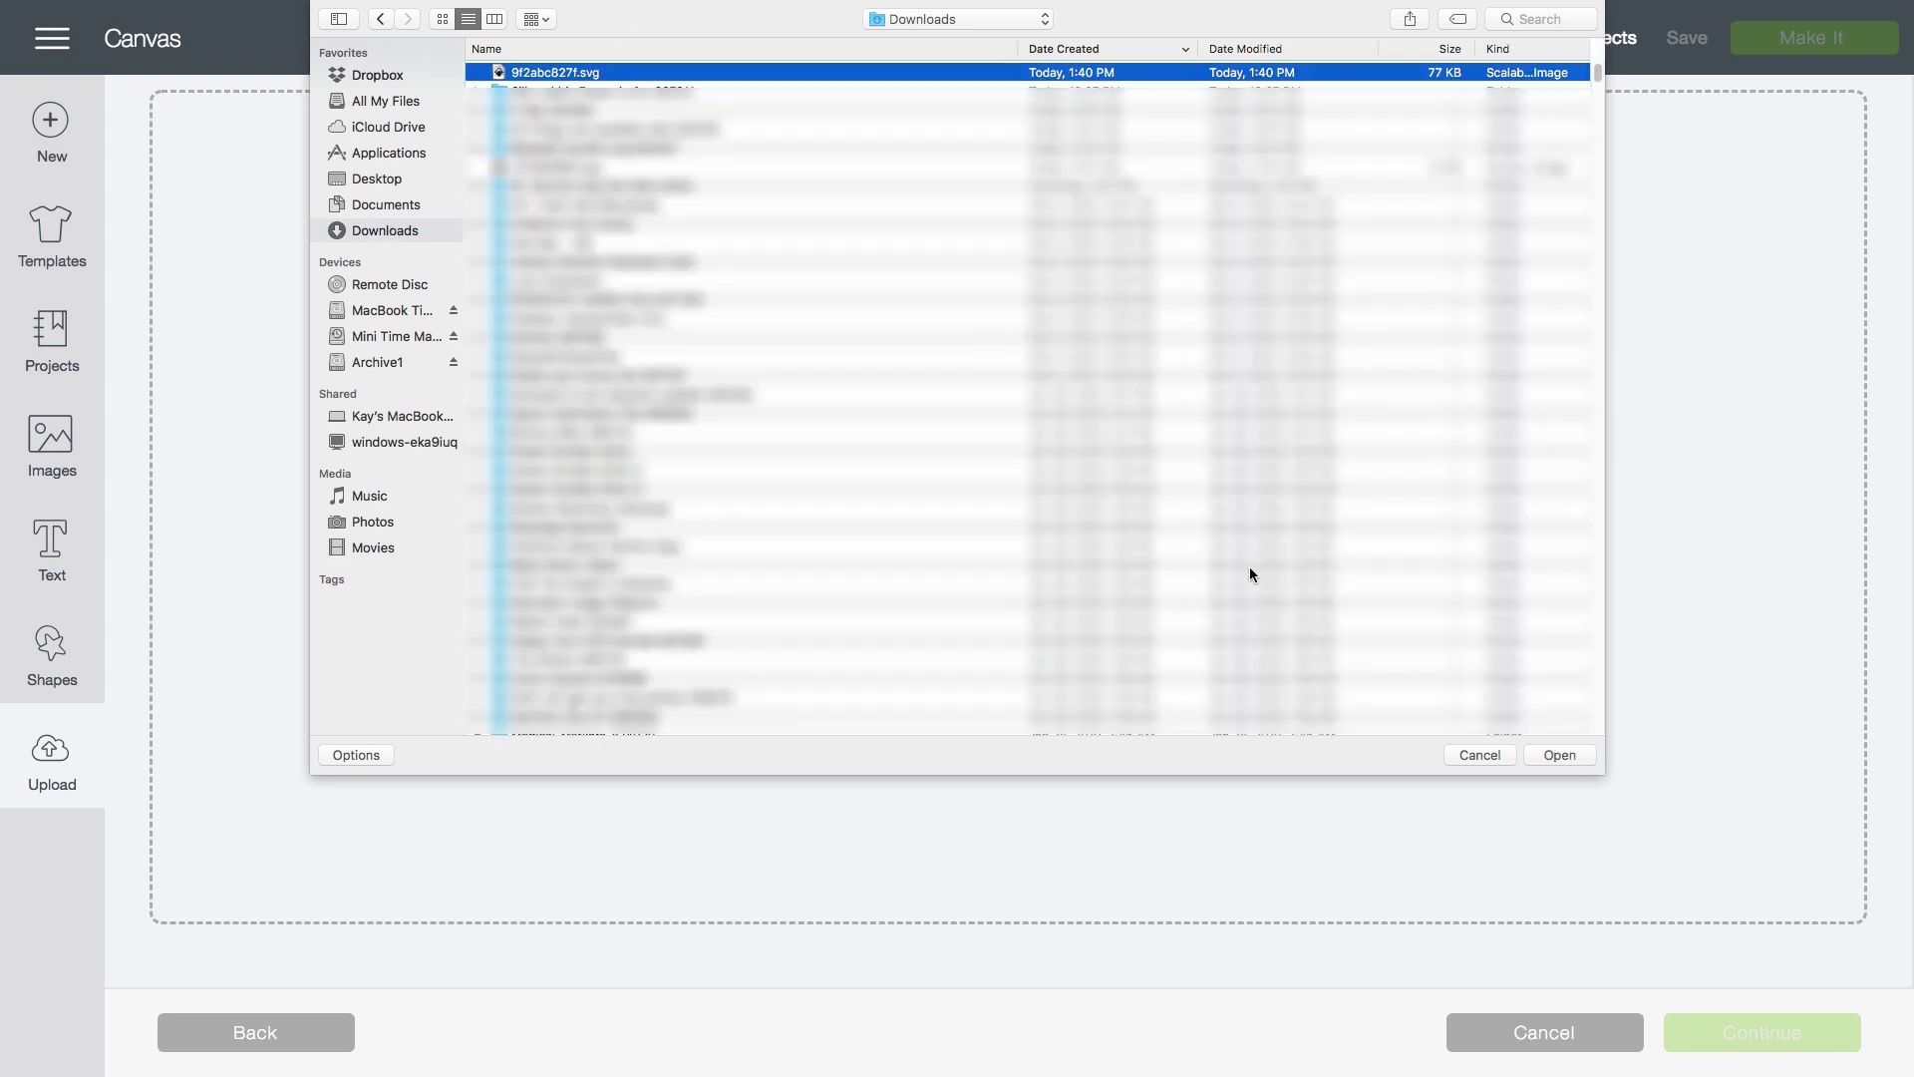
click(1570, 755)
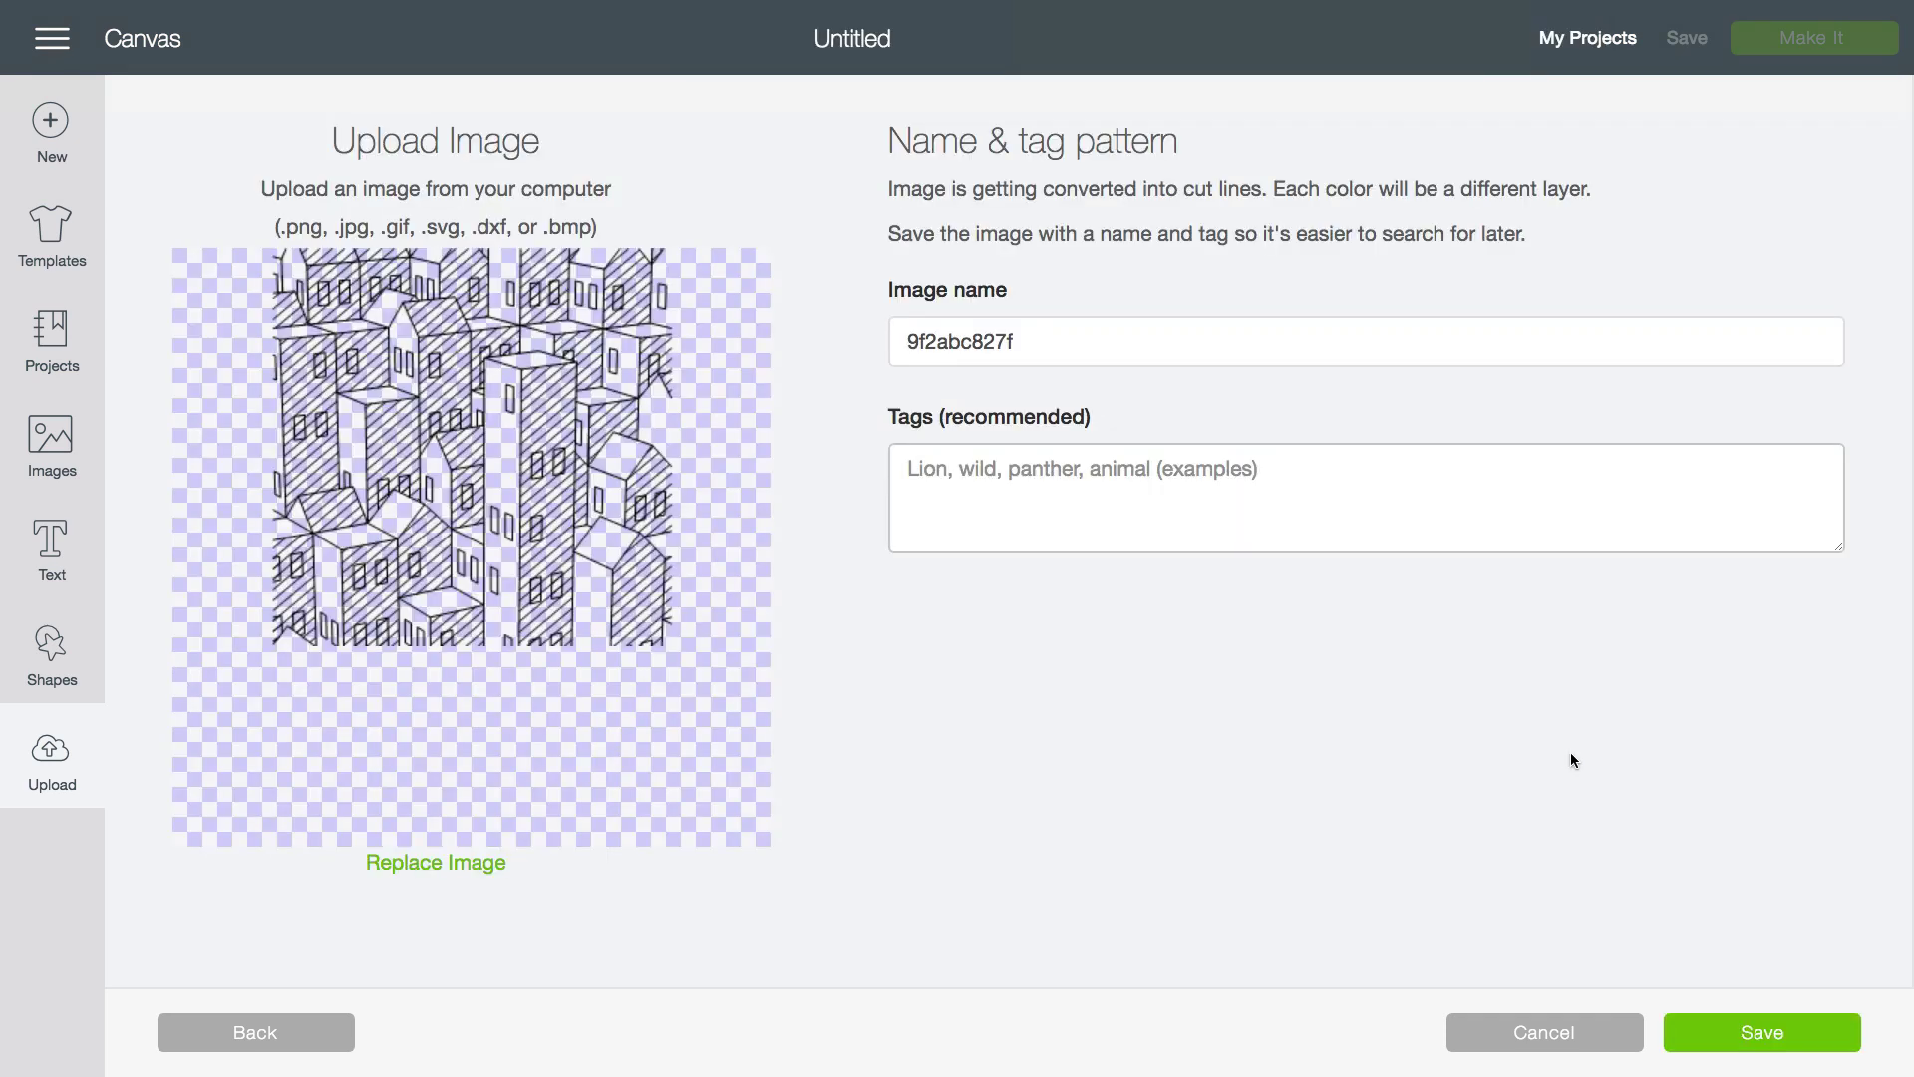
click(1748, 1043)
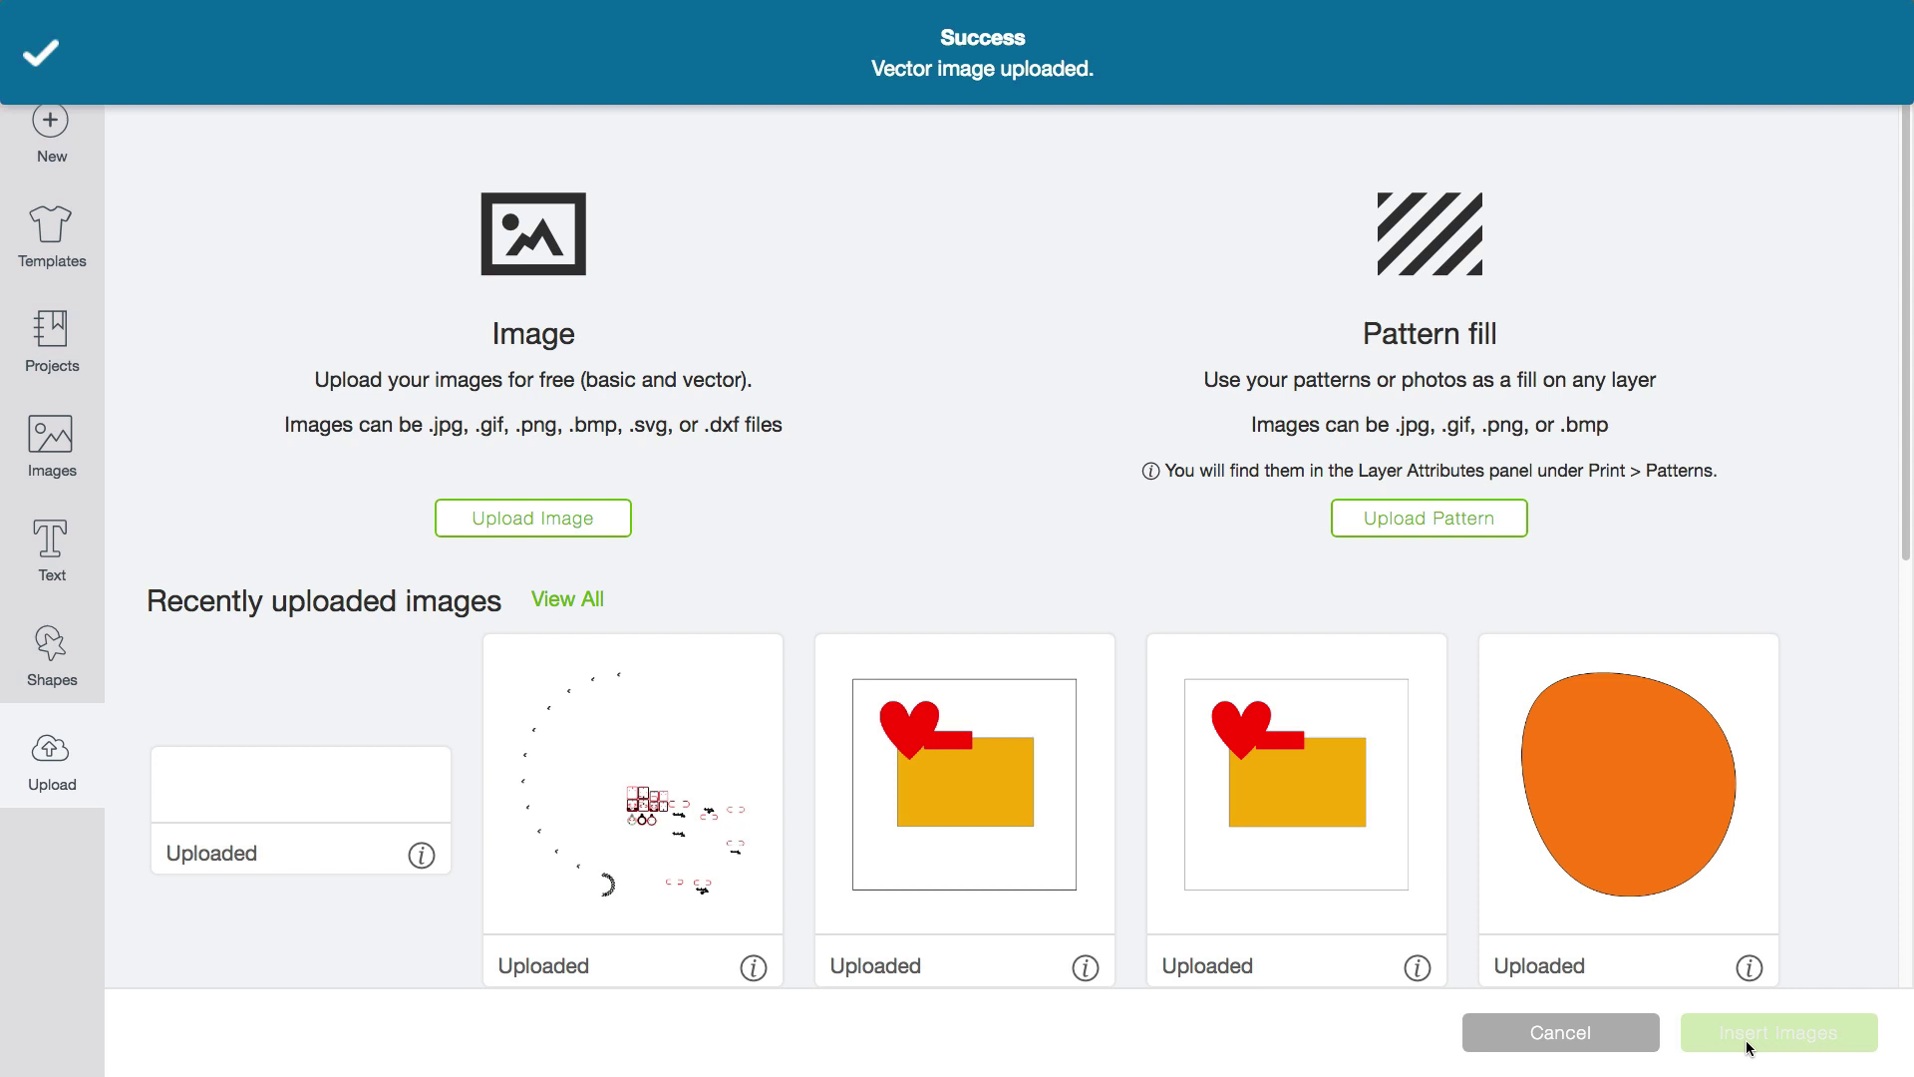
click(424, 668)
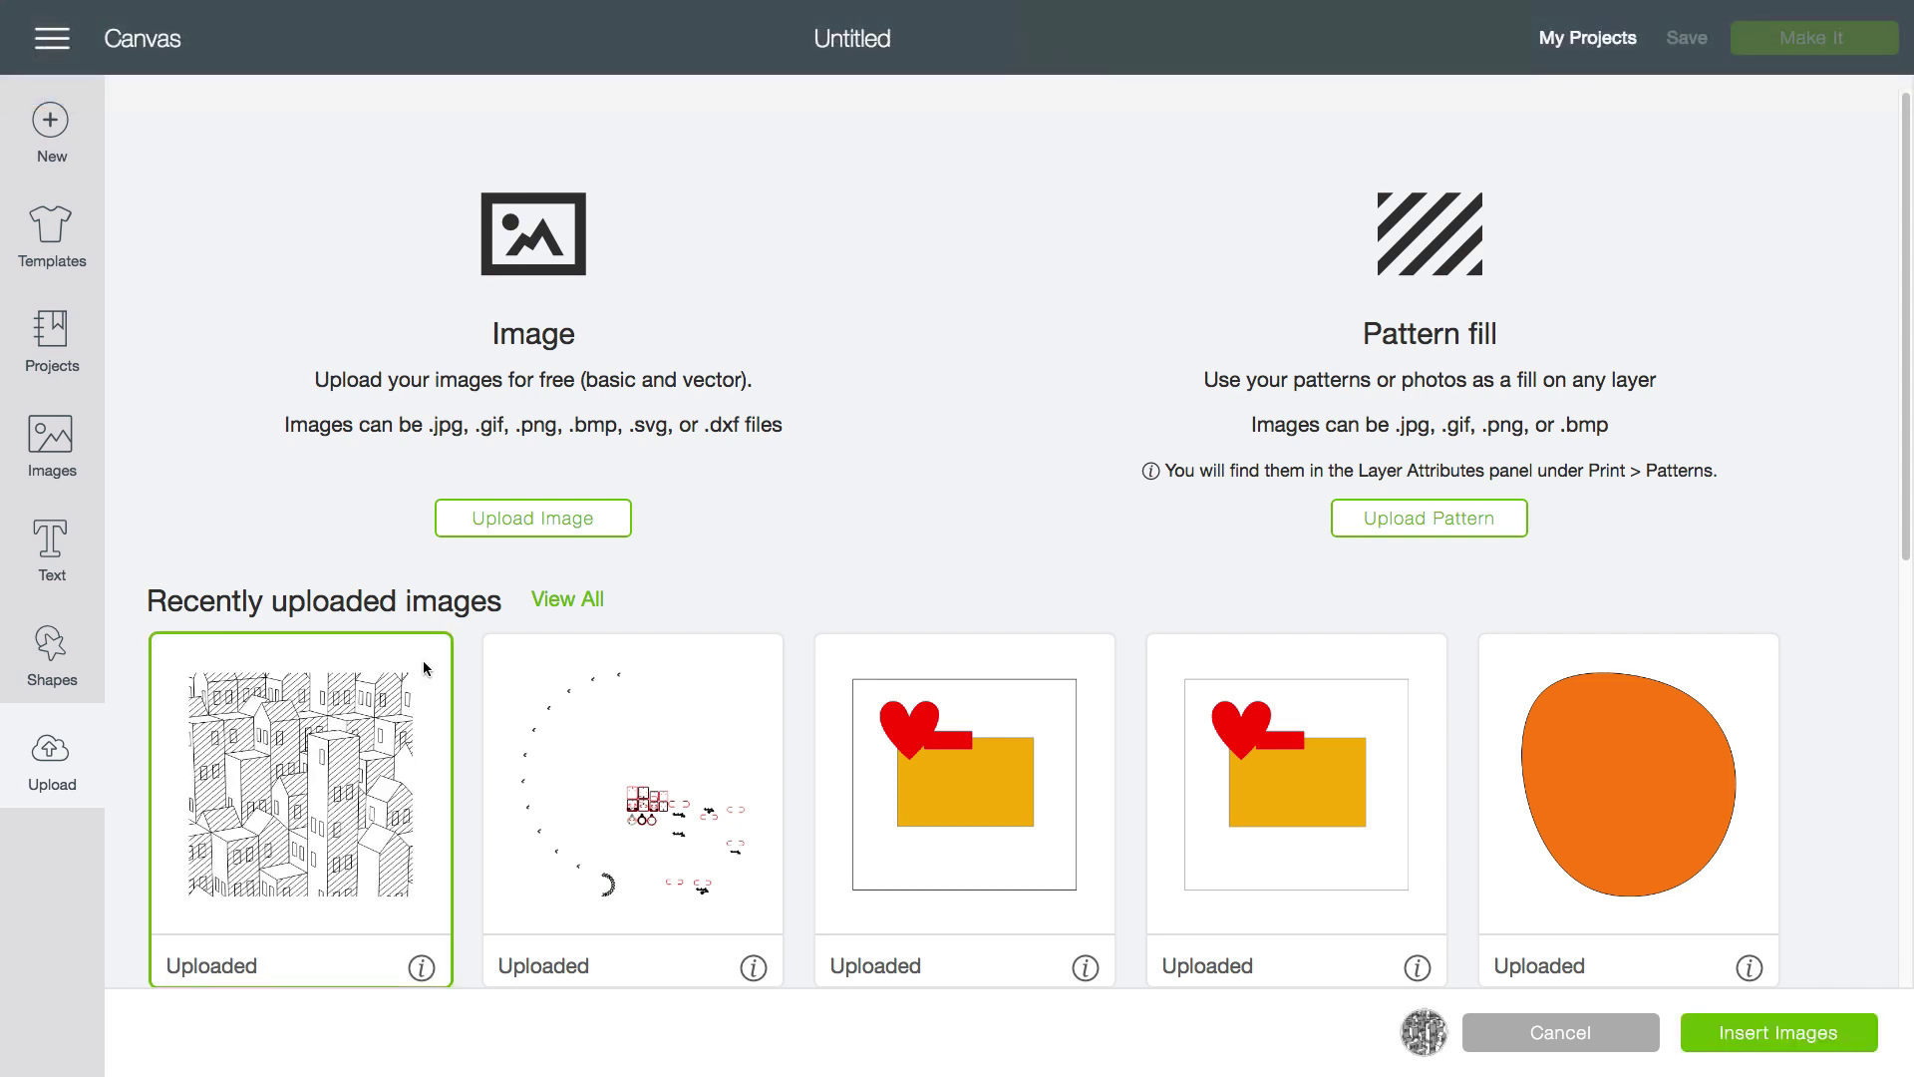
Insert image 9f2abc827f onto the canvas and review its many Cut layers in the Layers panel.
click(1719, 1035)
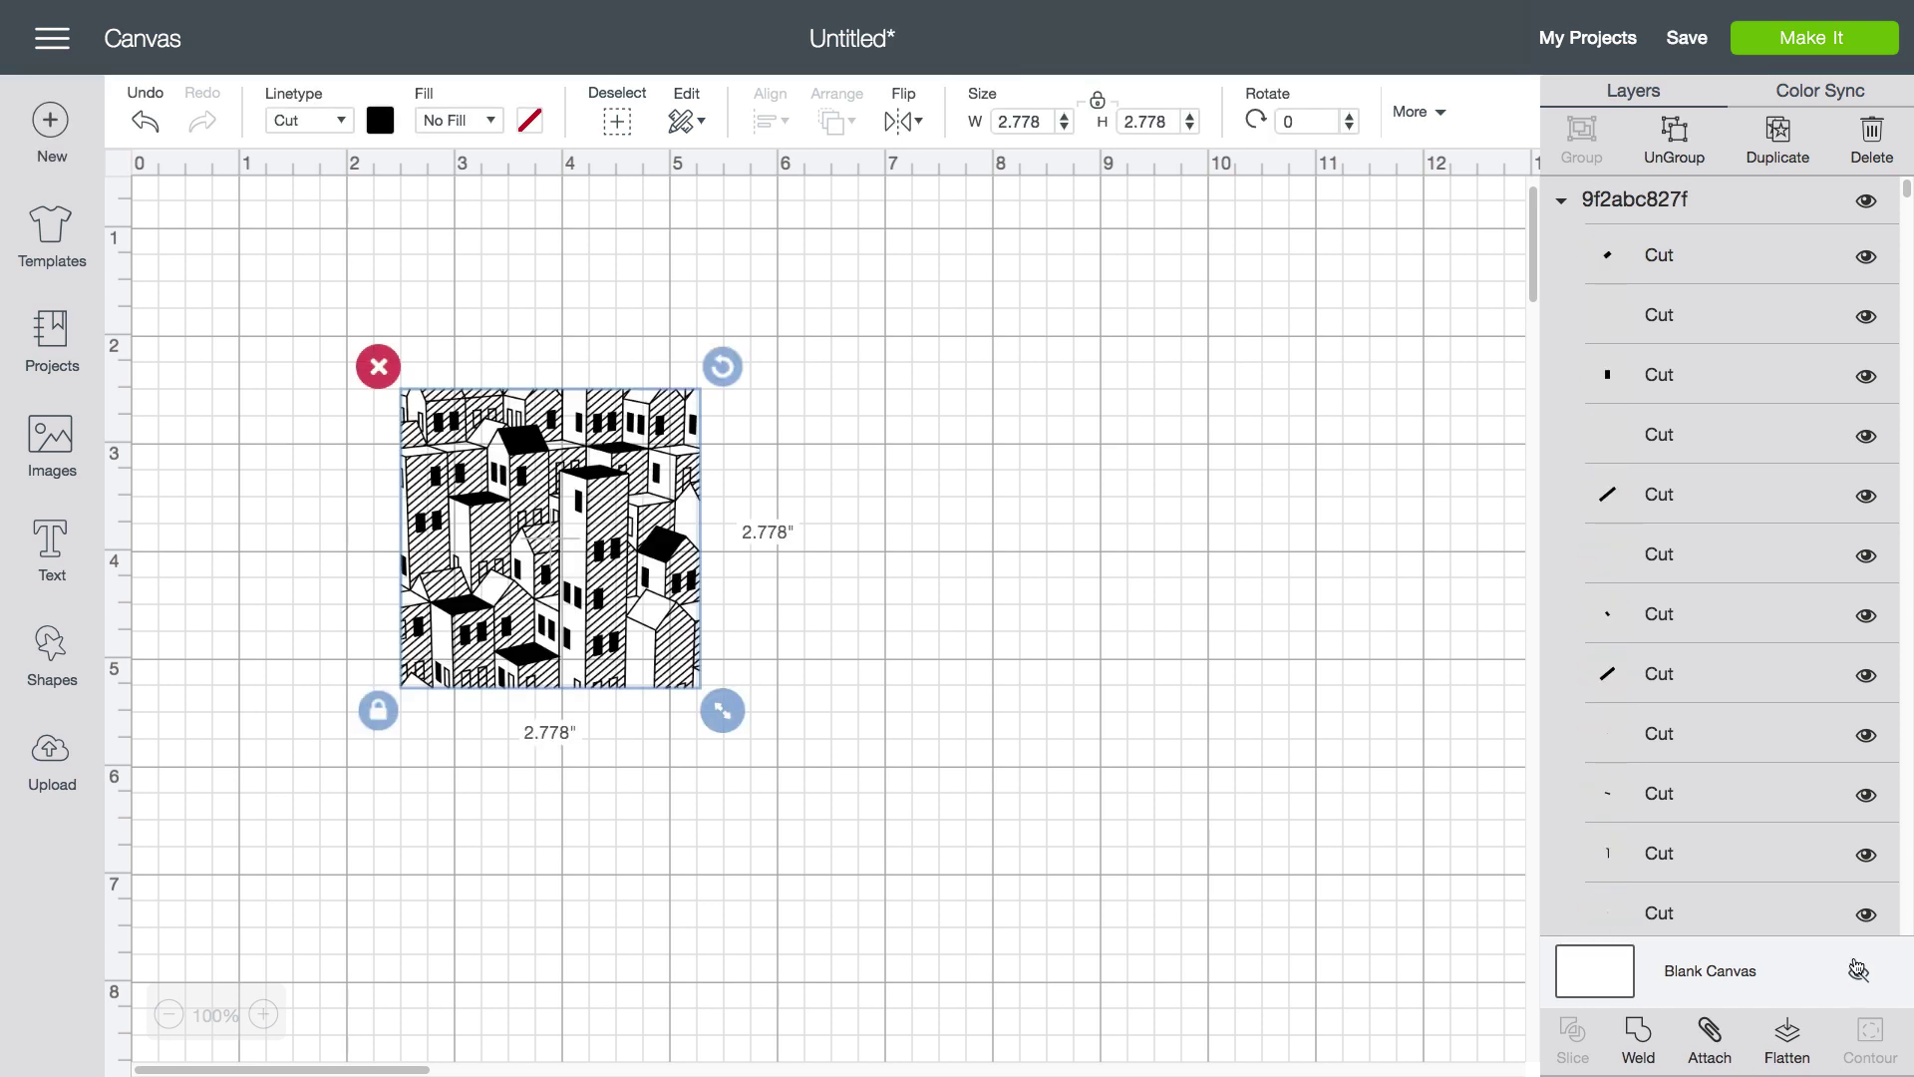
scroll(1769, 905, down, 10)
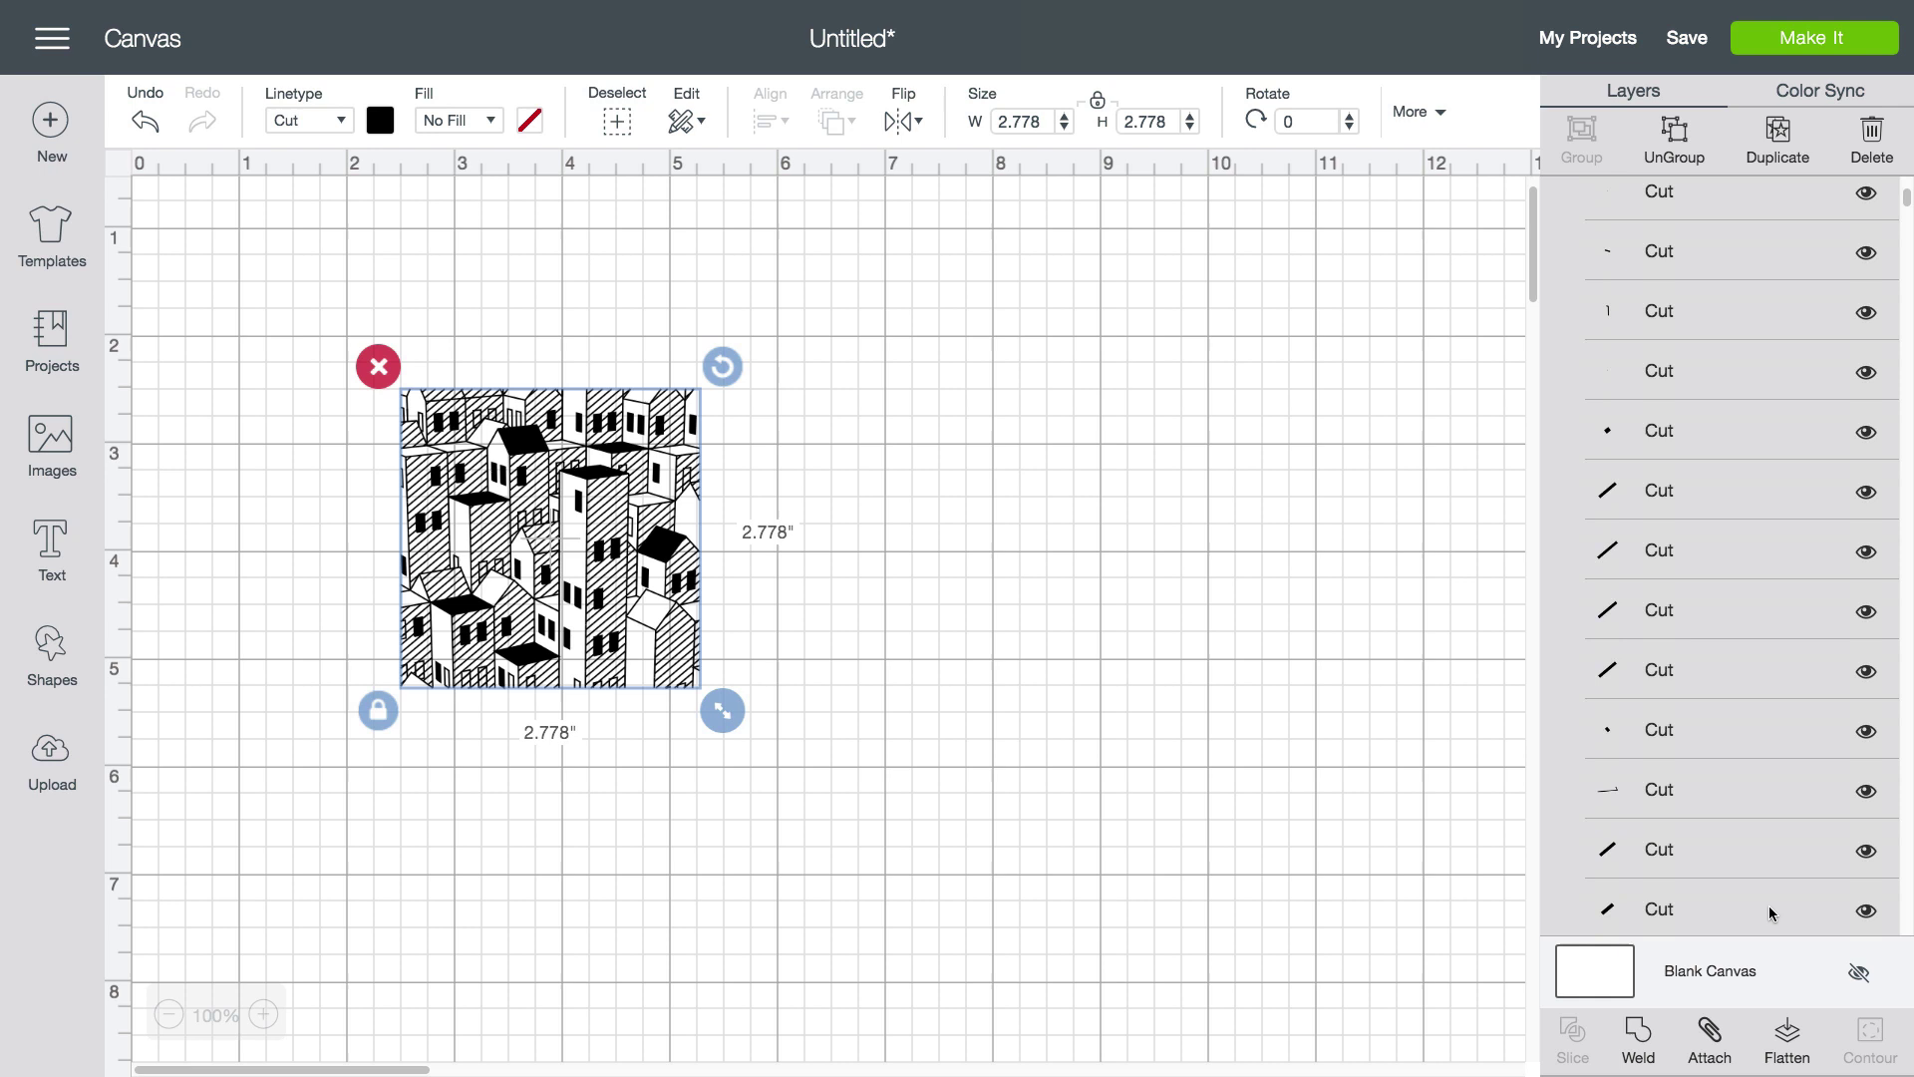
scroll(1769, 905, down, 10)
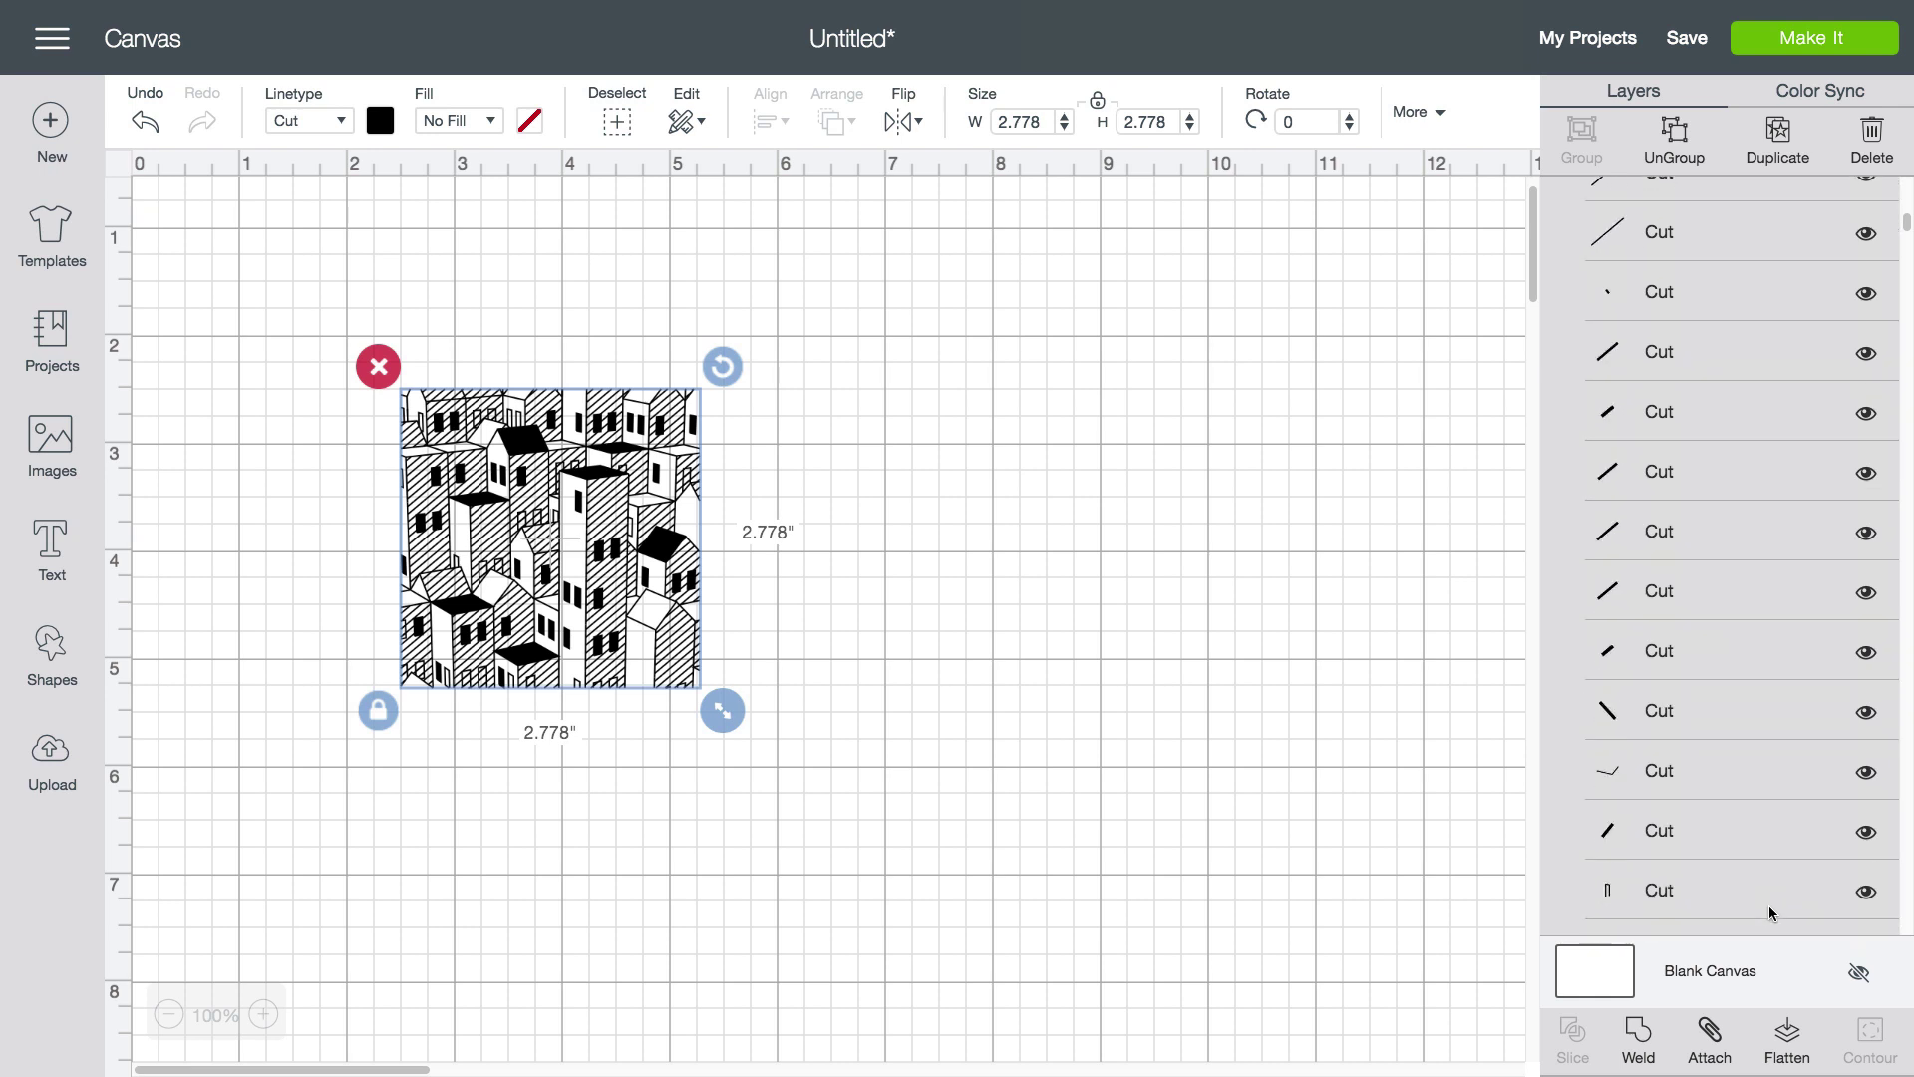
scroll(1768, 905, up, 10)
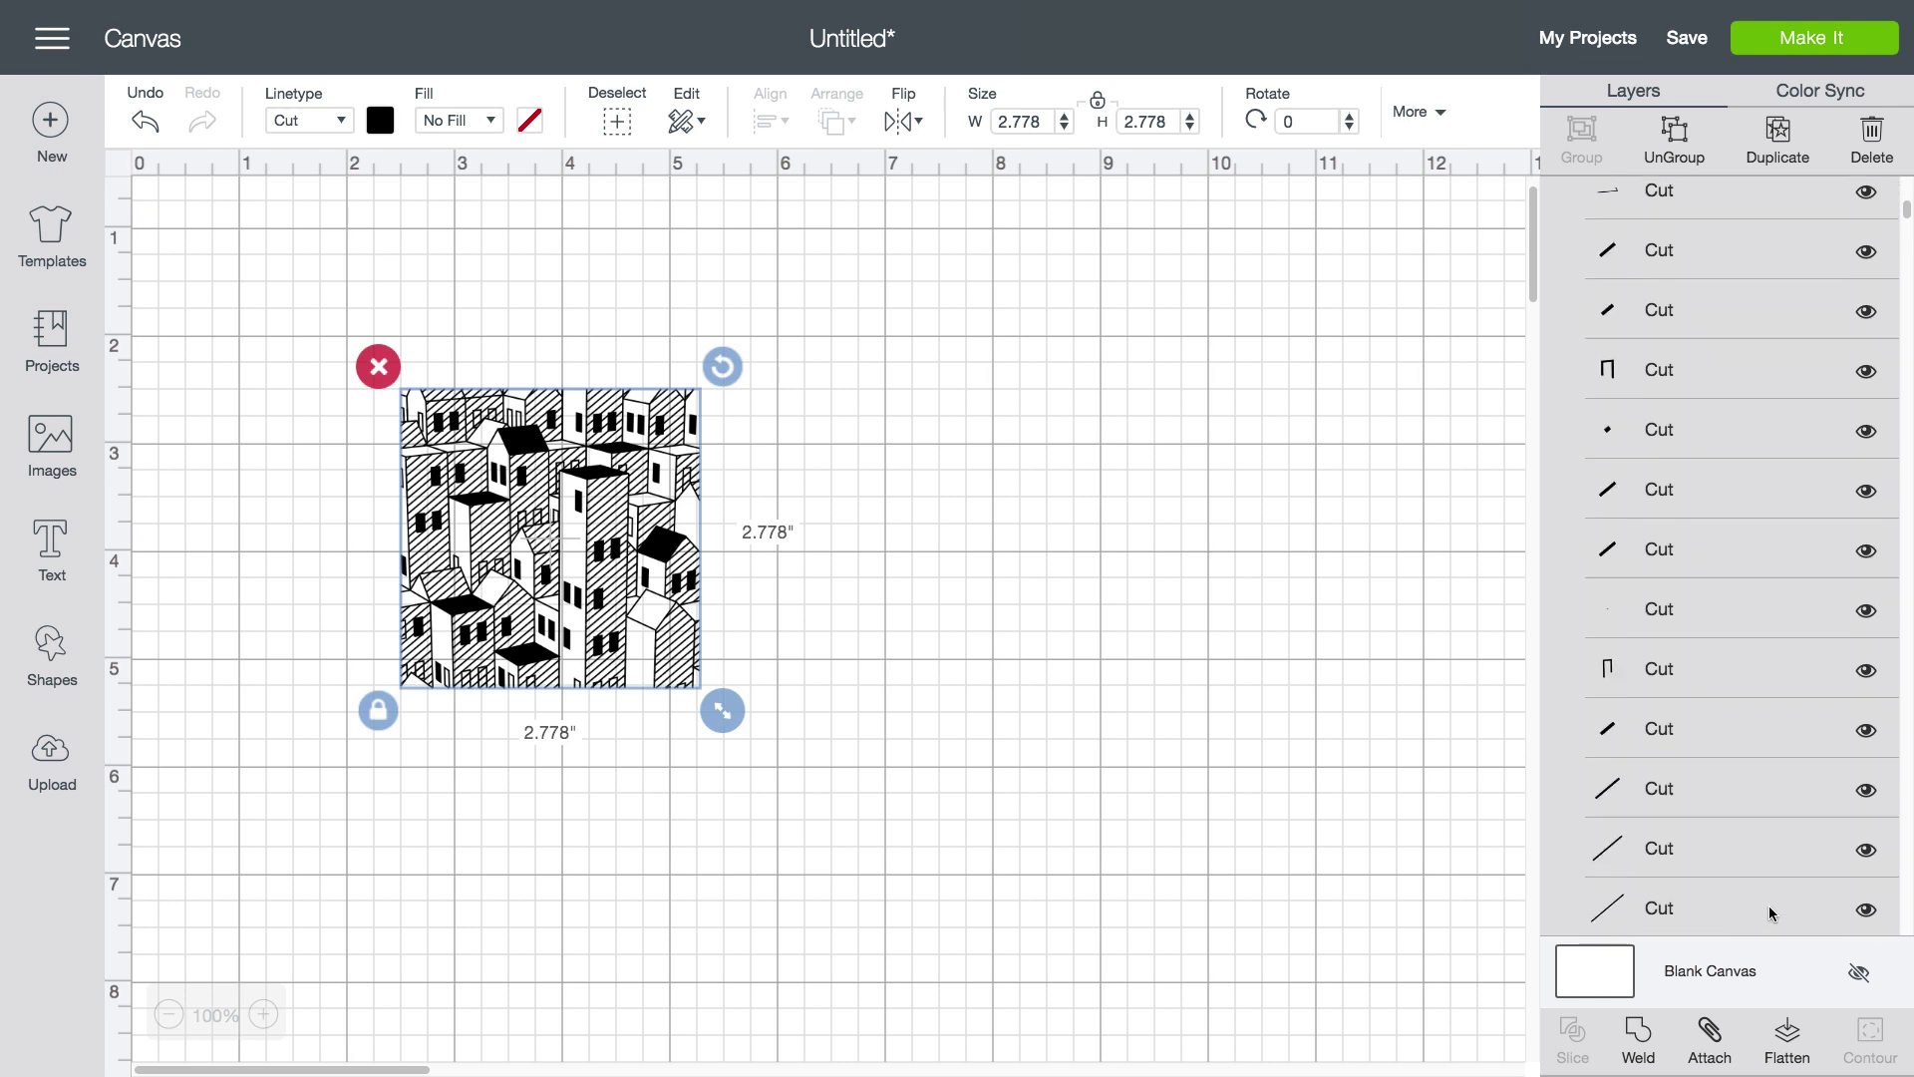
scroll(1768, 905, up, 3)
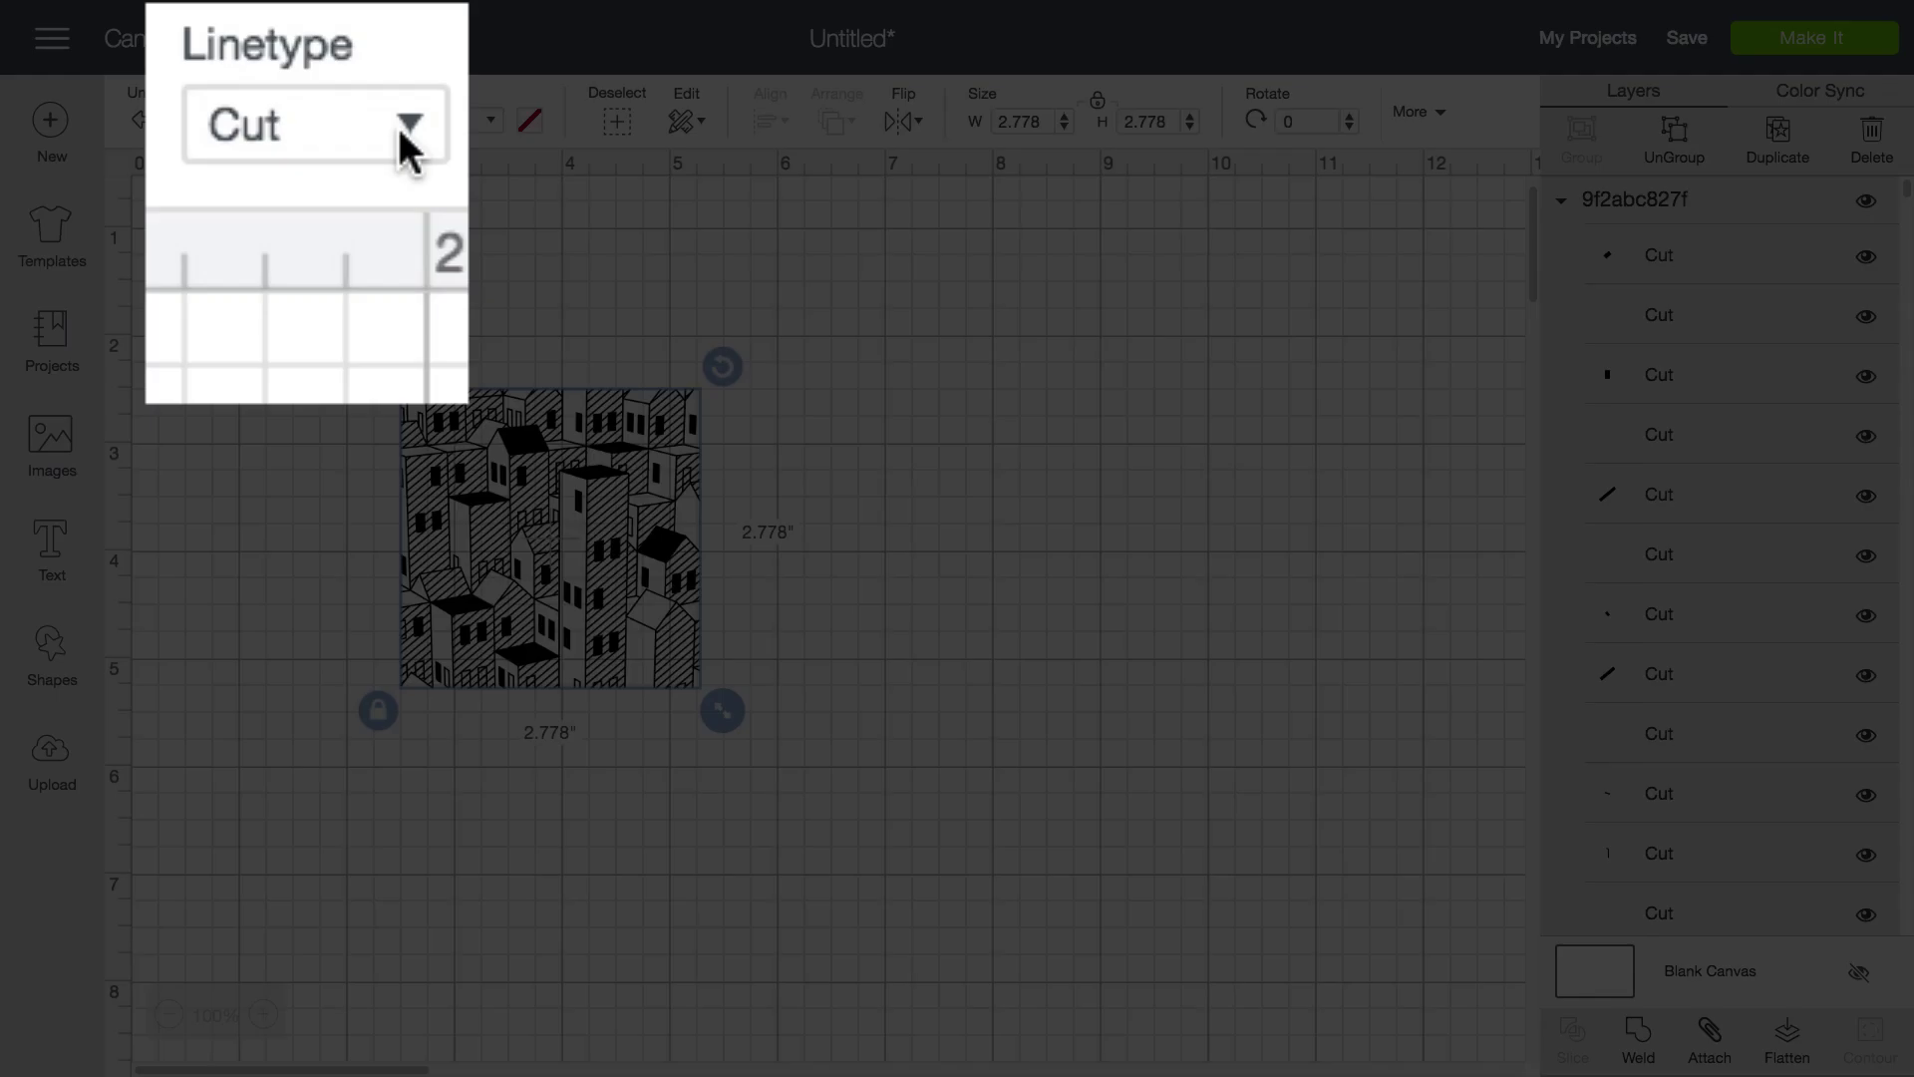
Switch the cityscape image's linetype from Cut to Draw.
click(340, 122)
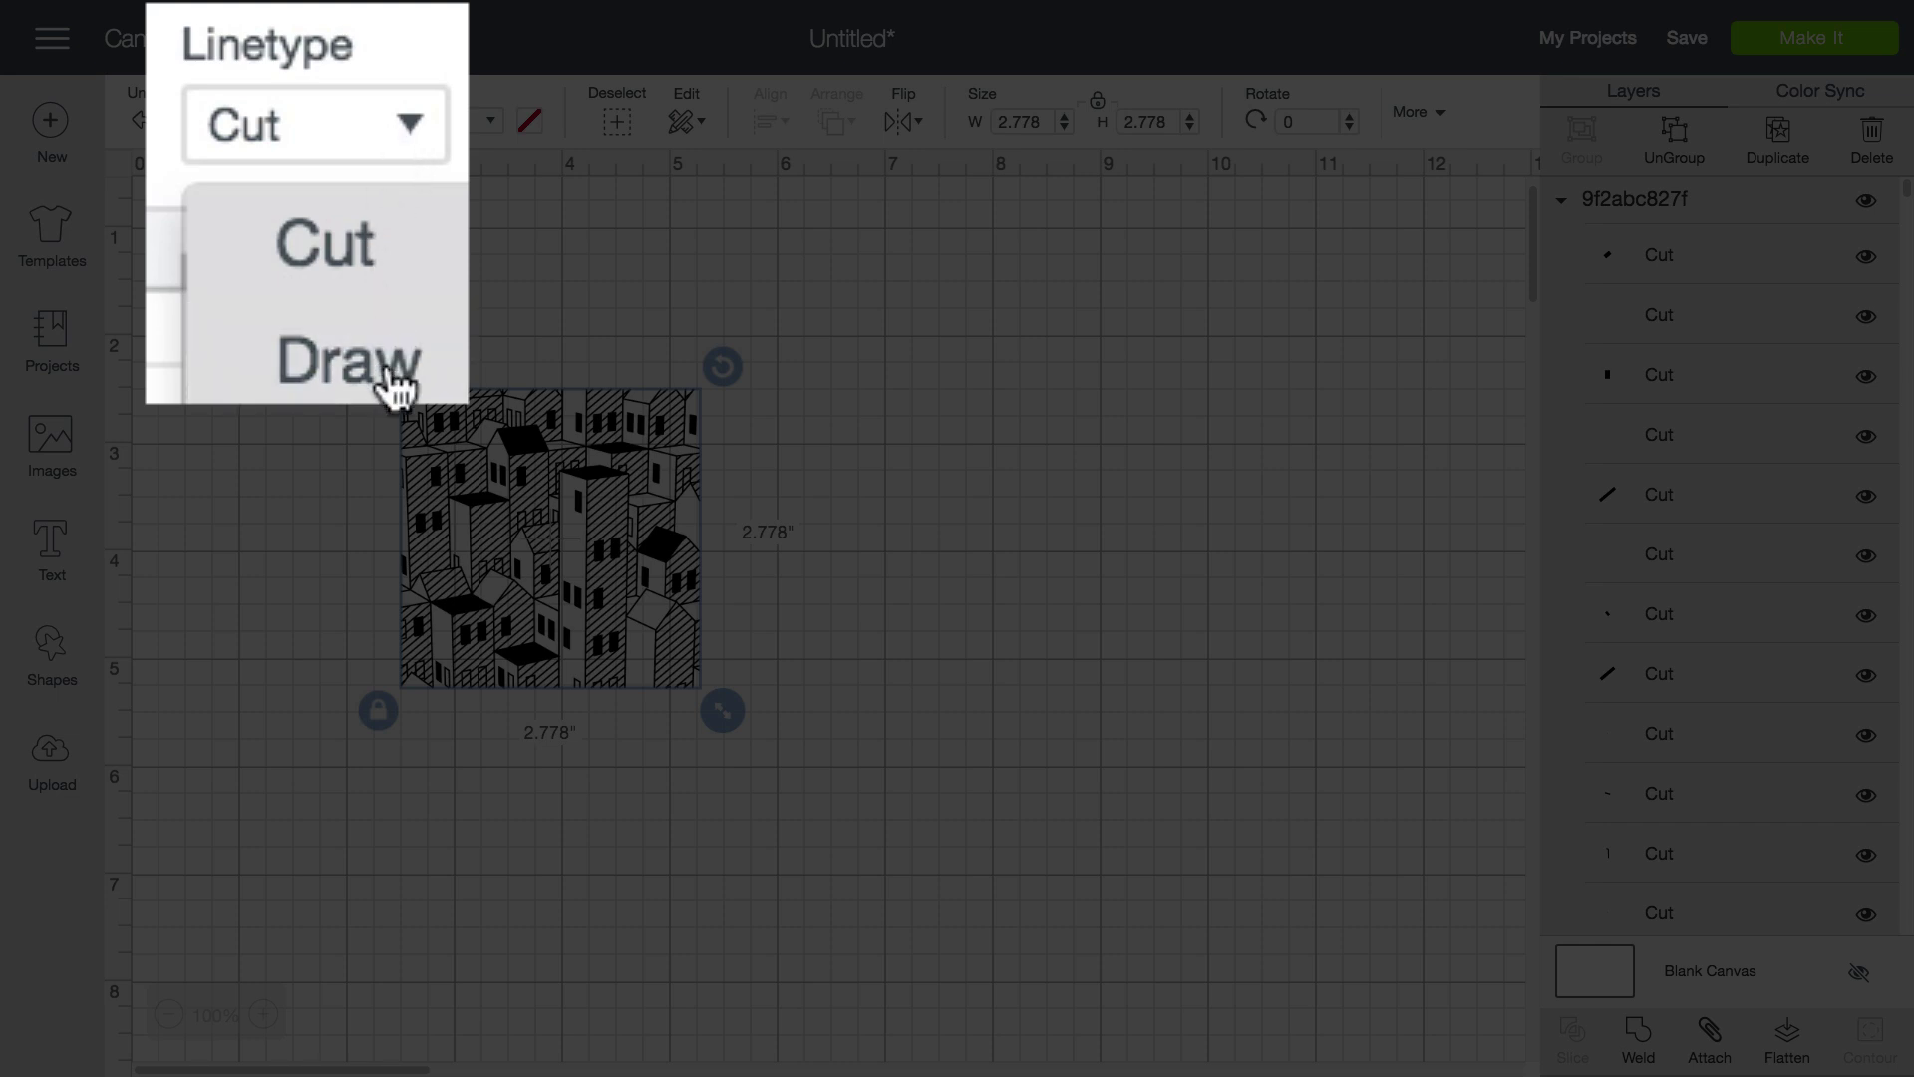
click(334, 207)
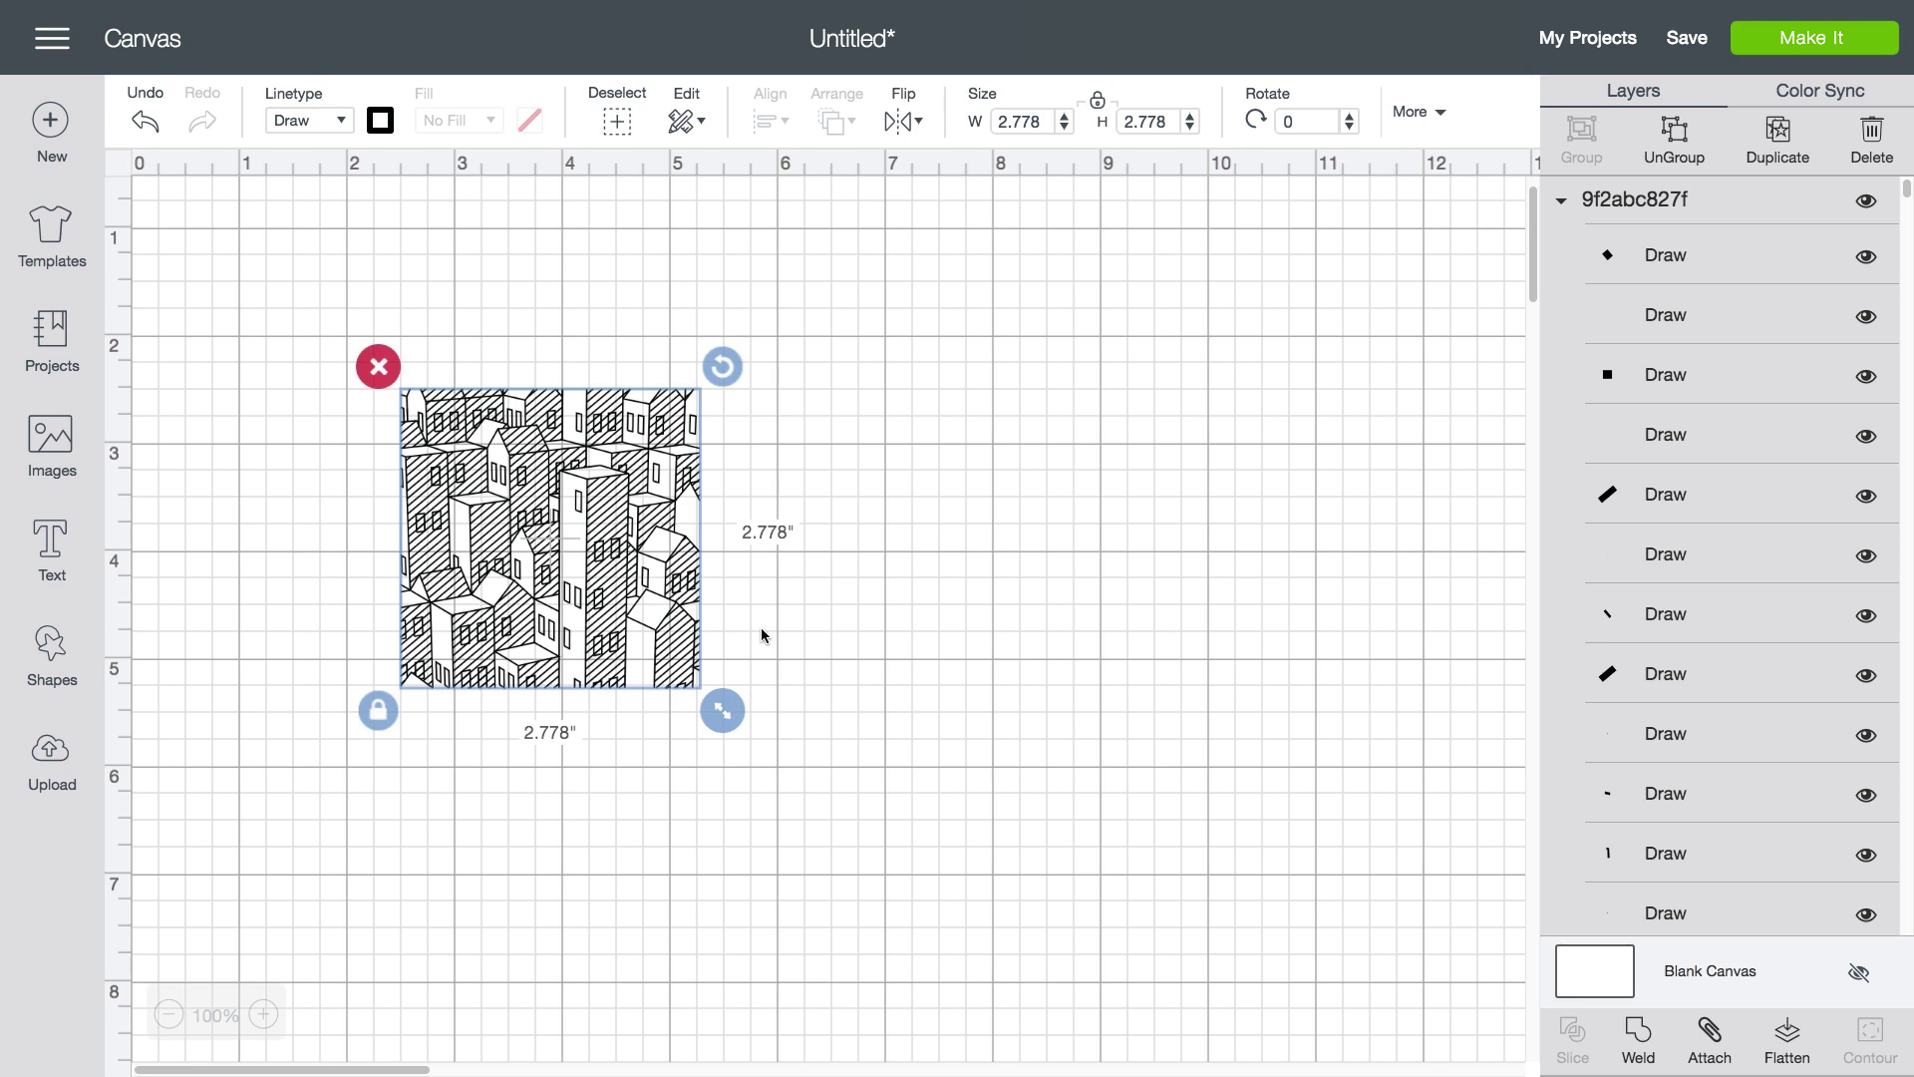
Add a square and resize it, proportions unlocked, to 8.5 in wide by 5.5 in tall.
click(52, 653)
click(172, 449)
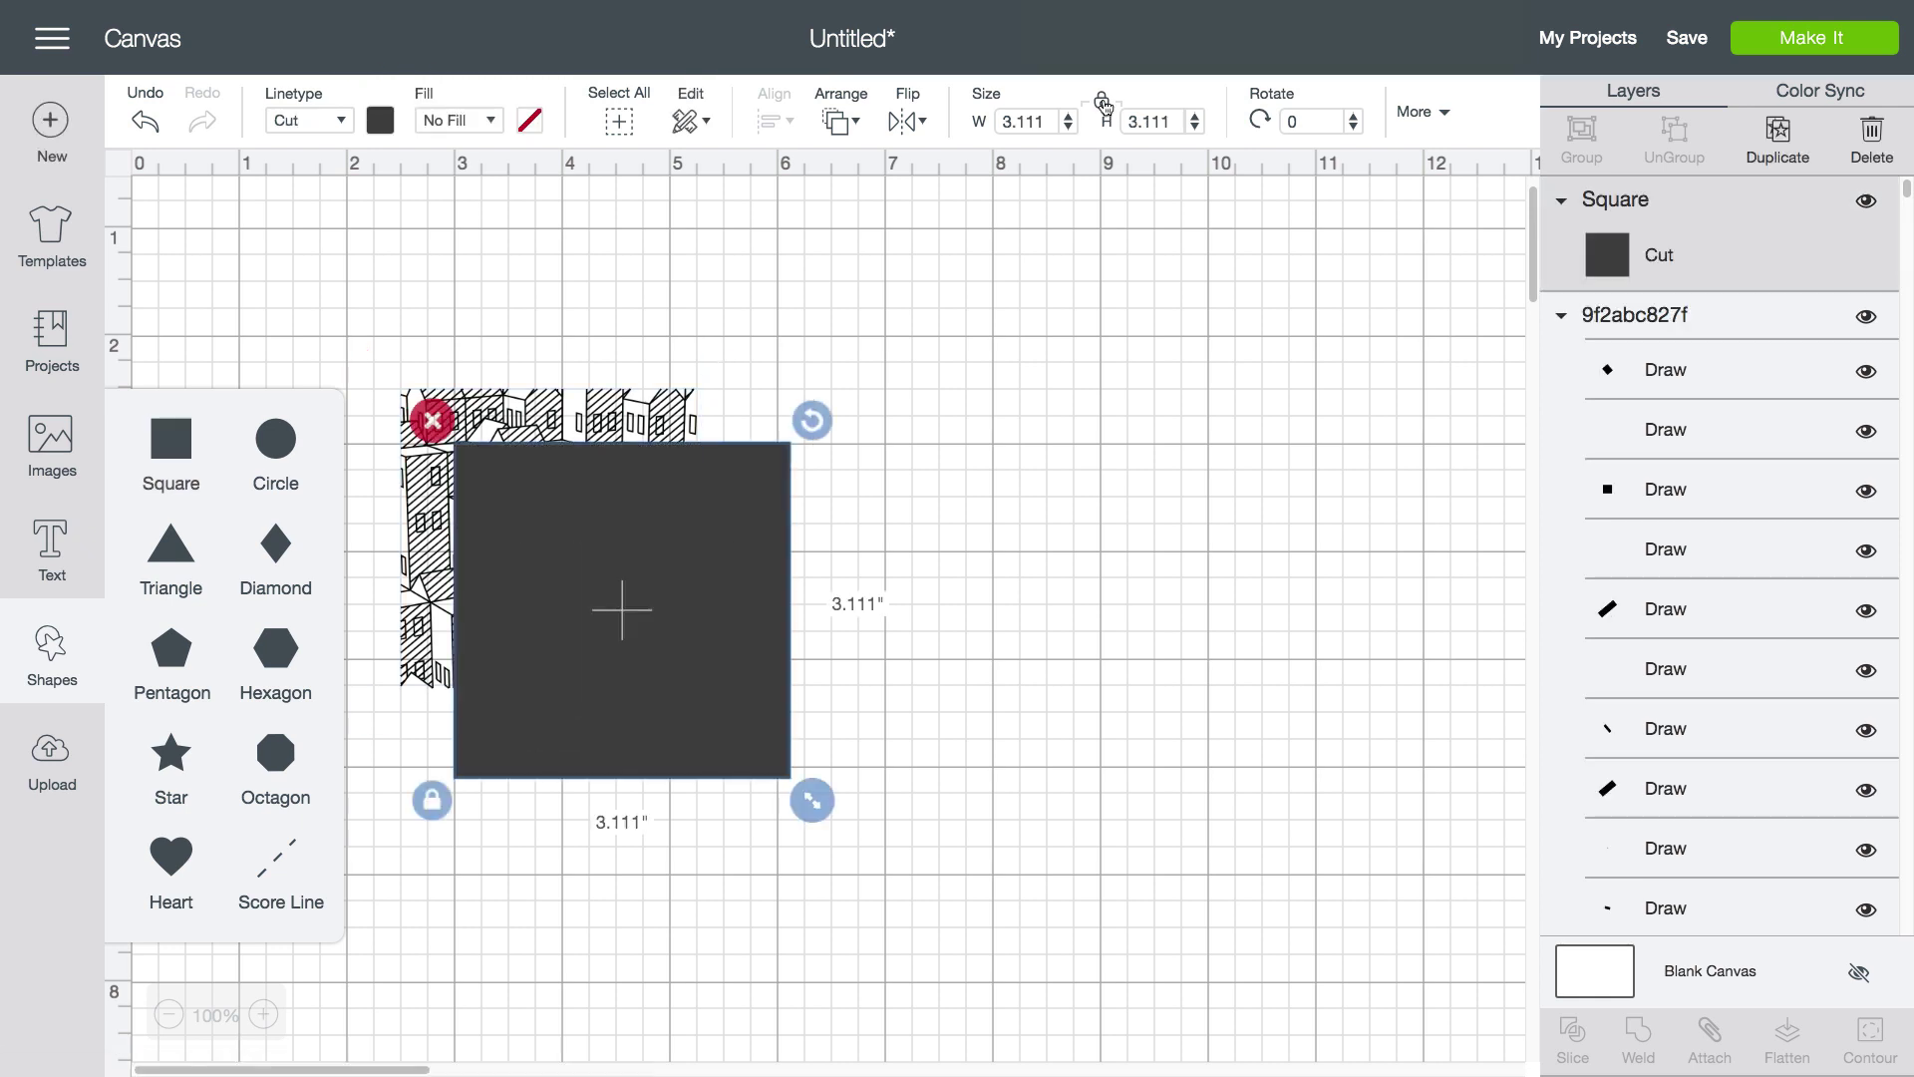
click(1103, 104)
click(1026, 120)
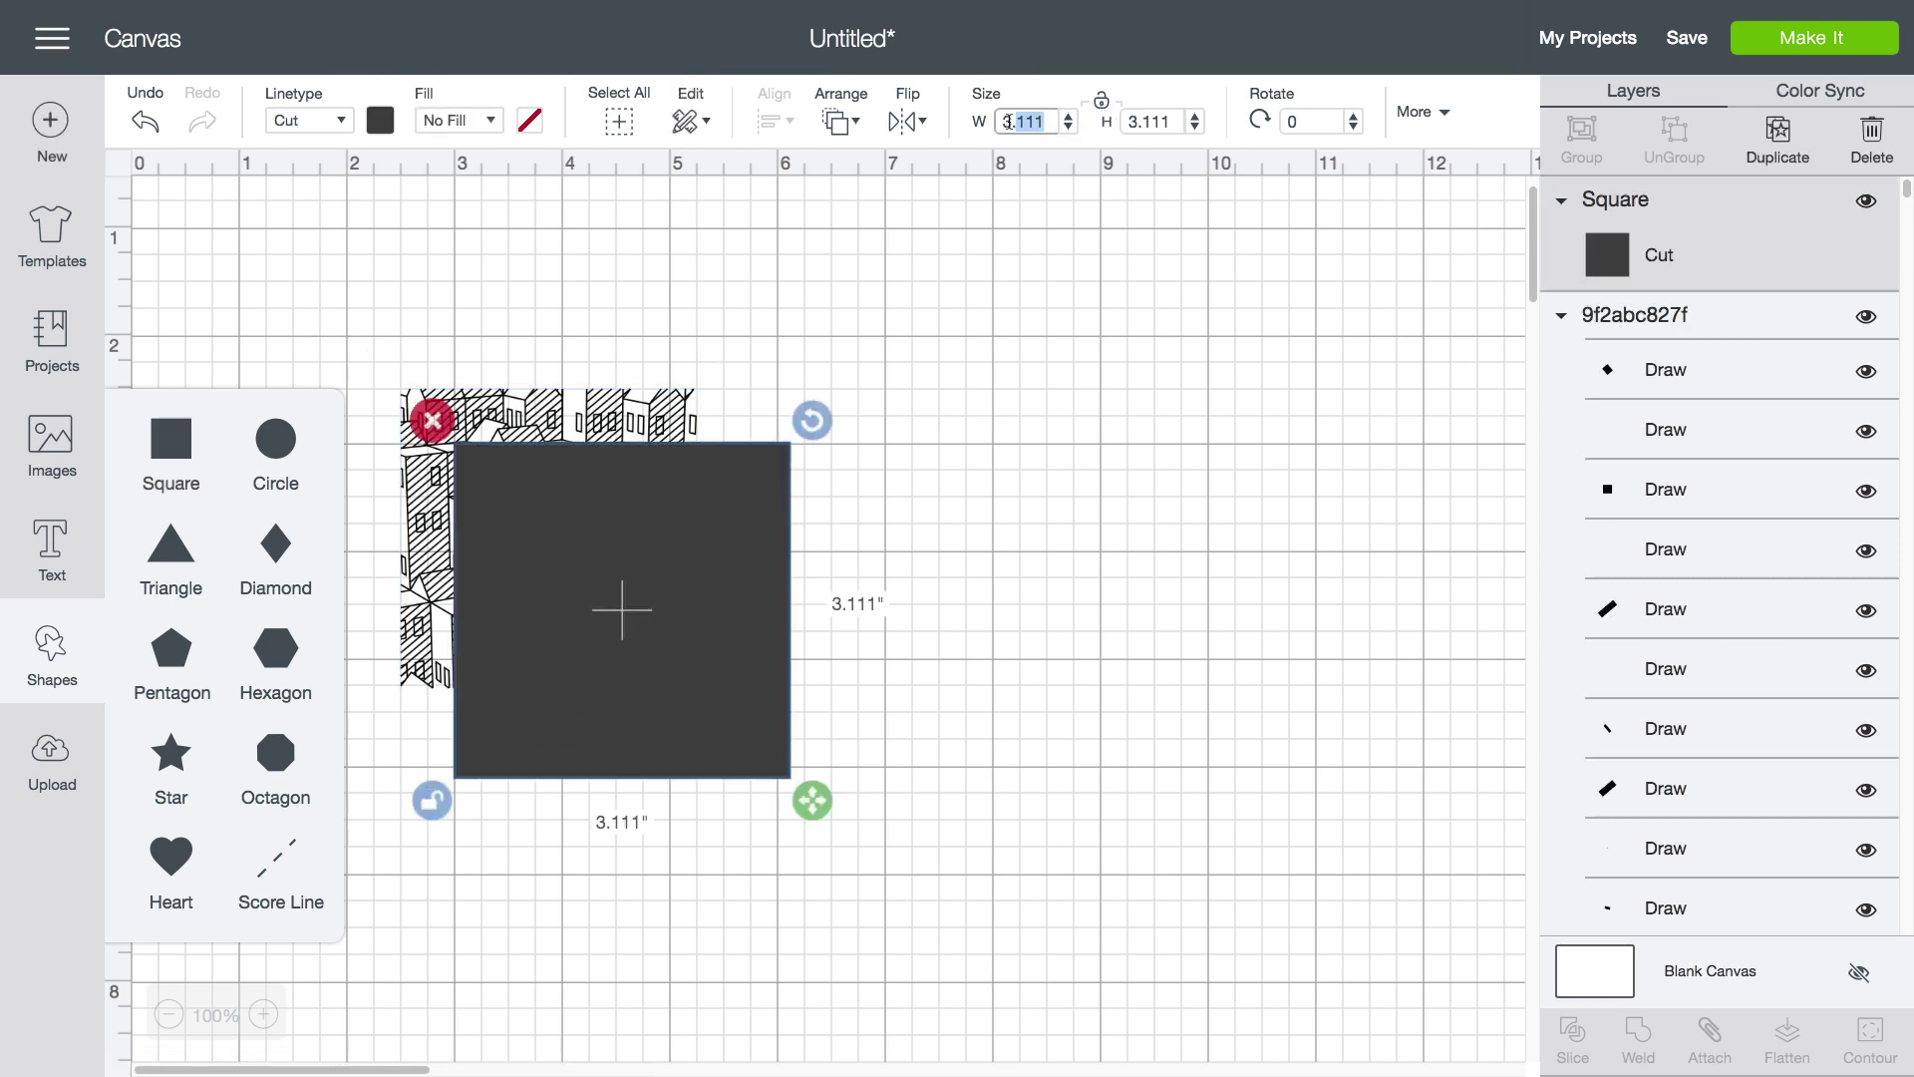
text(8.5)
click(1126, 120)
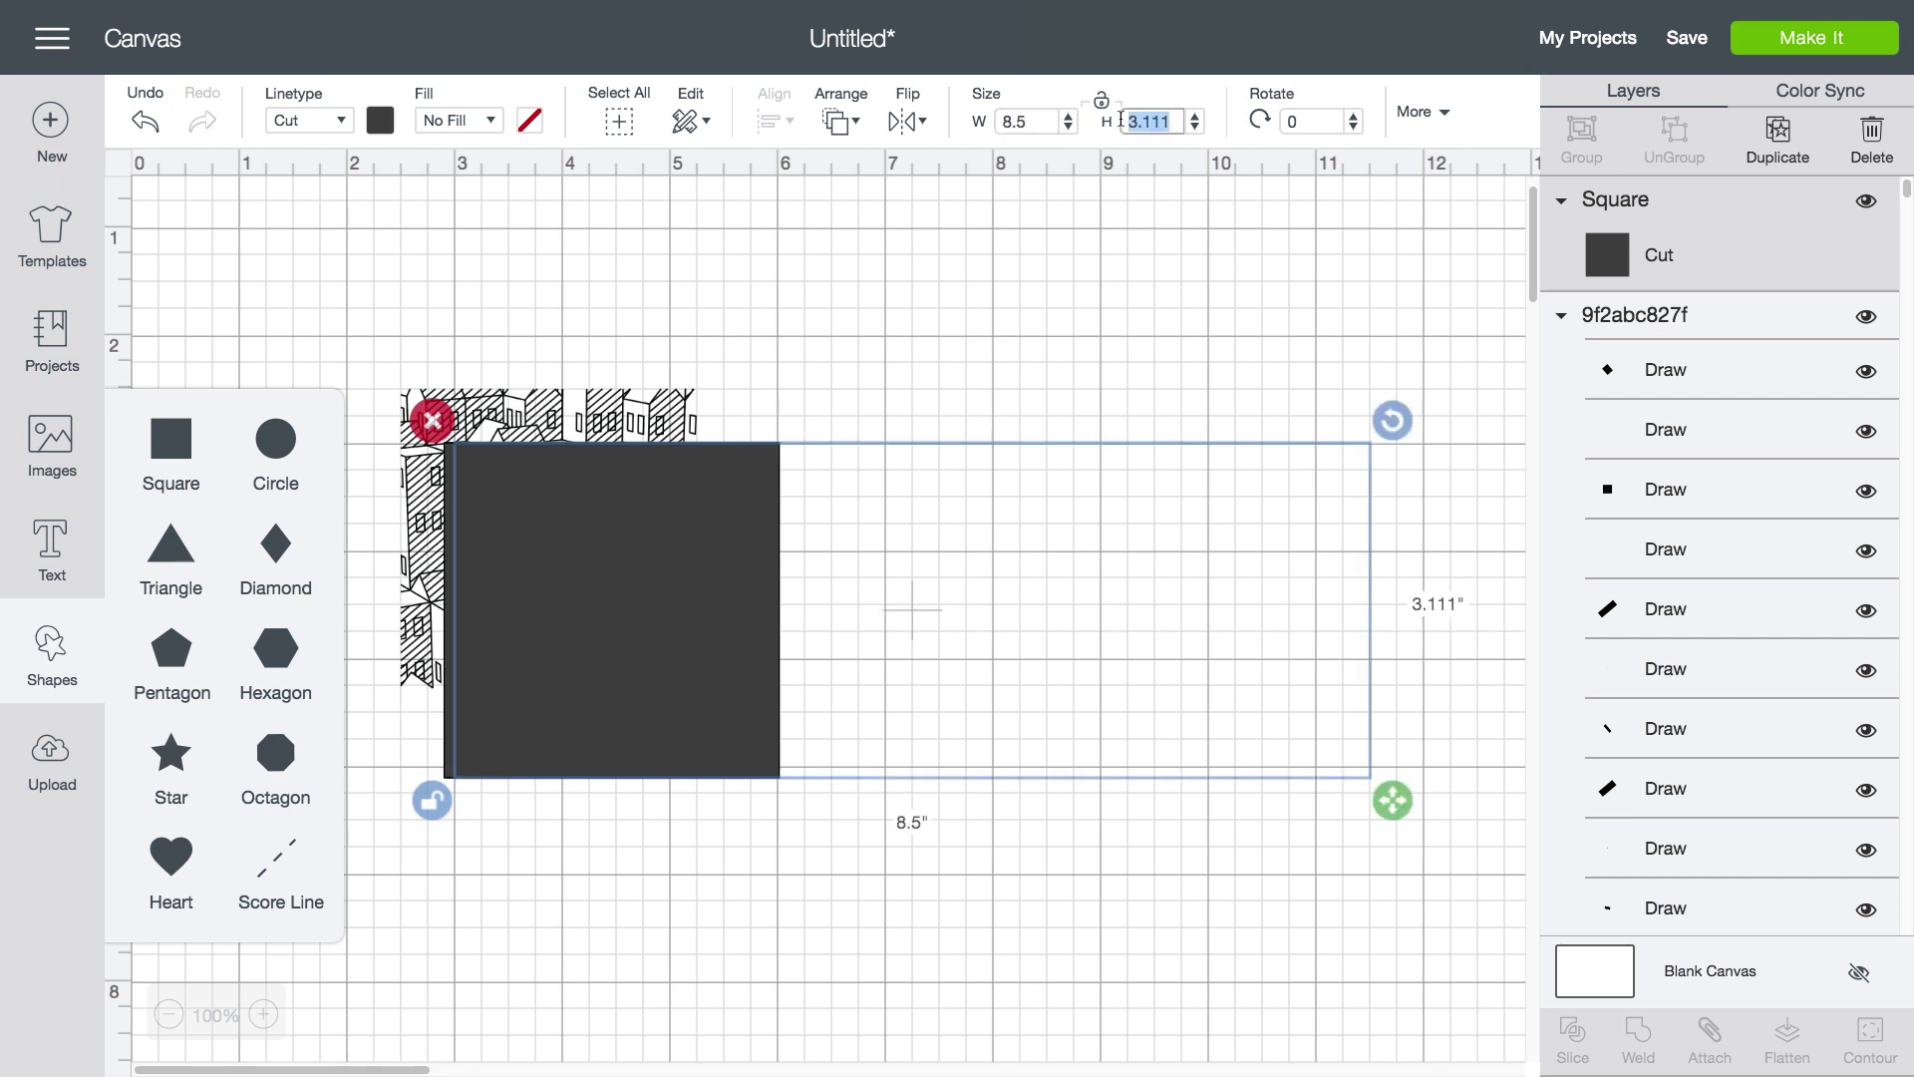
text(5.5)
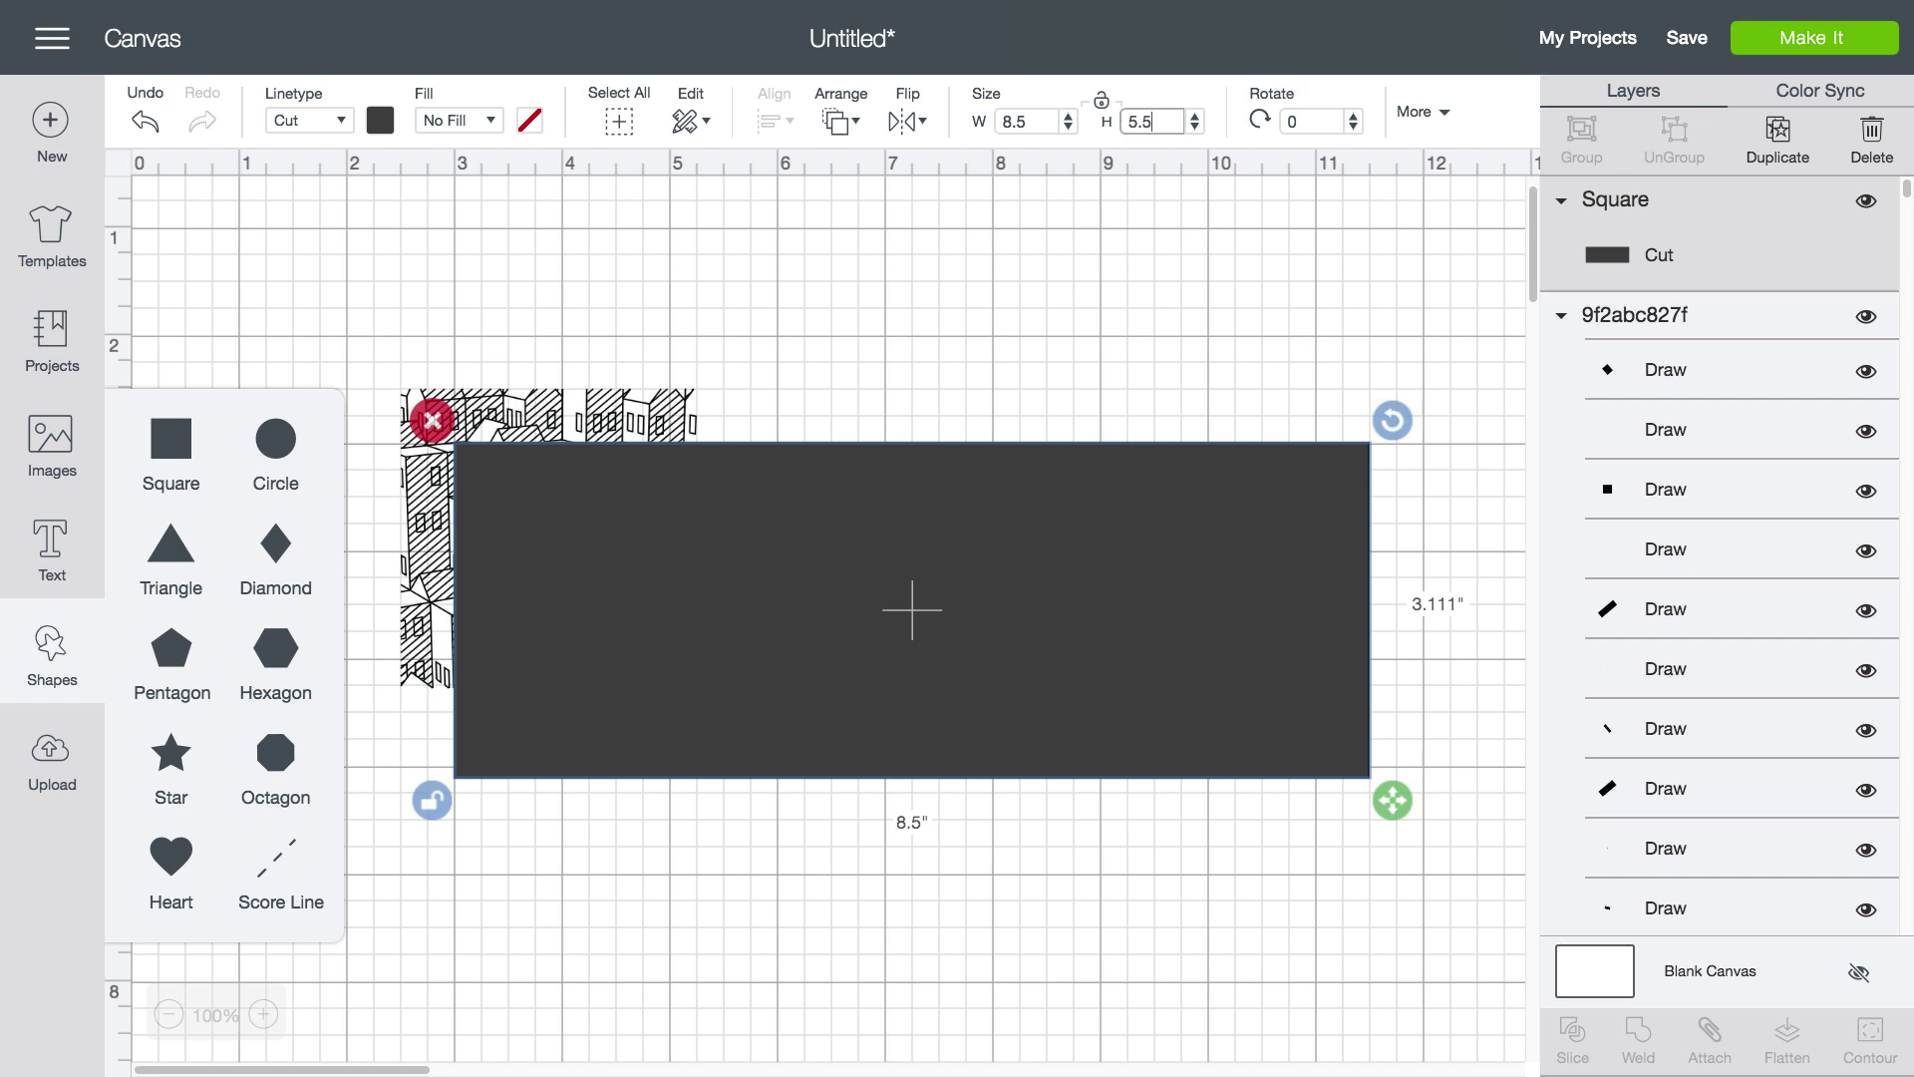
key(Return)
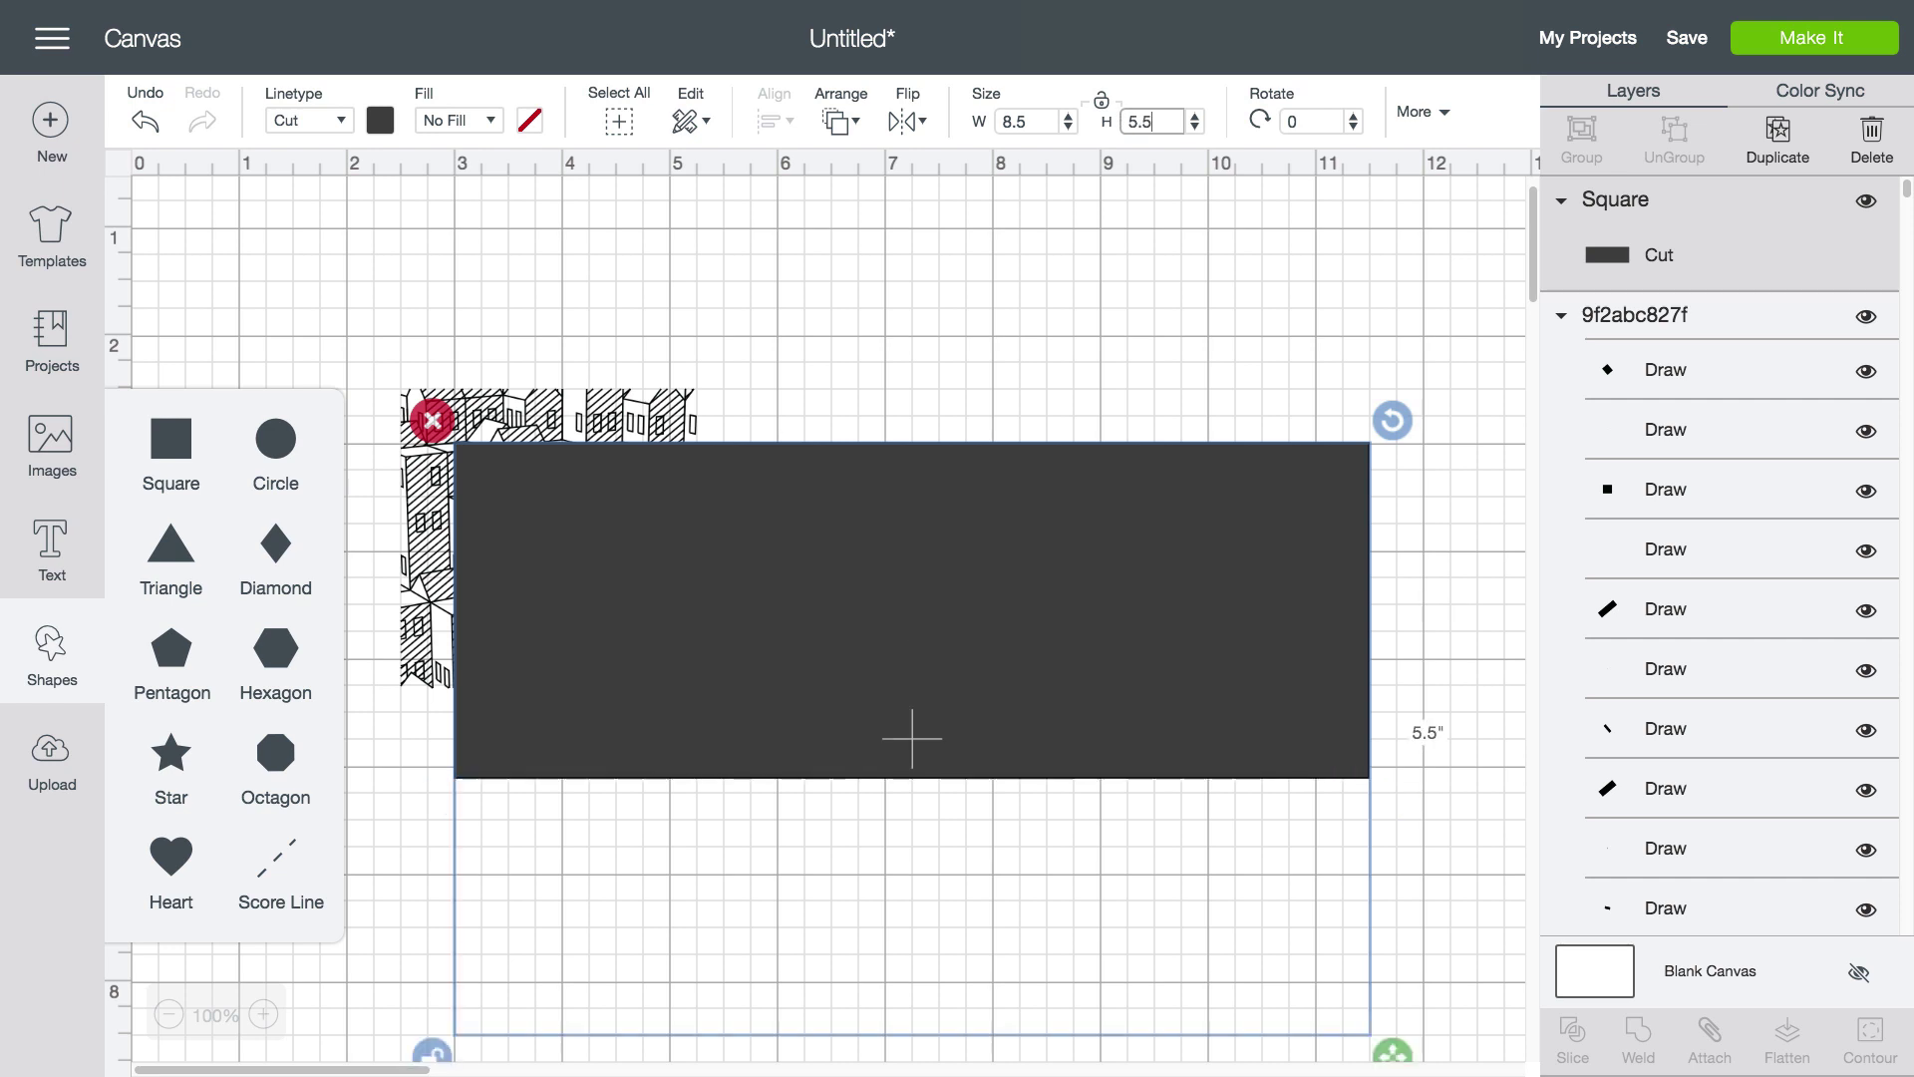
click(379, 121)
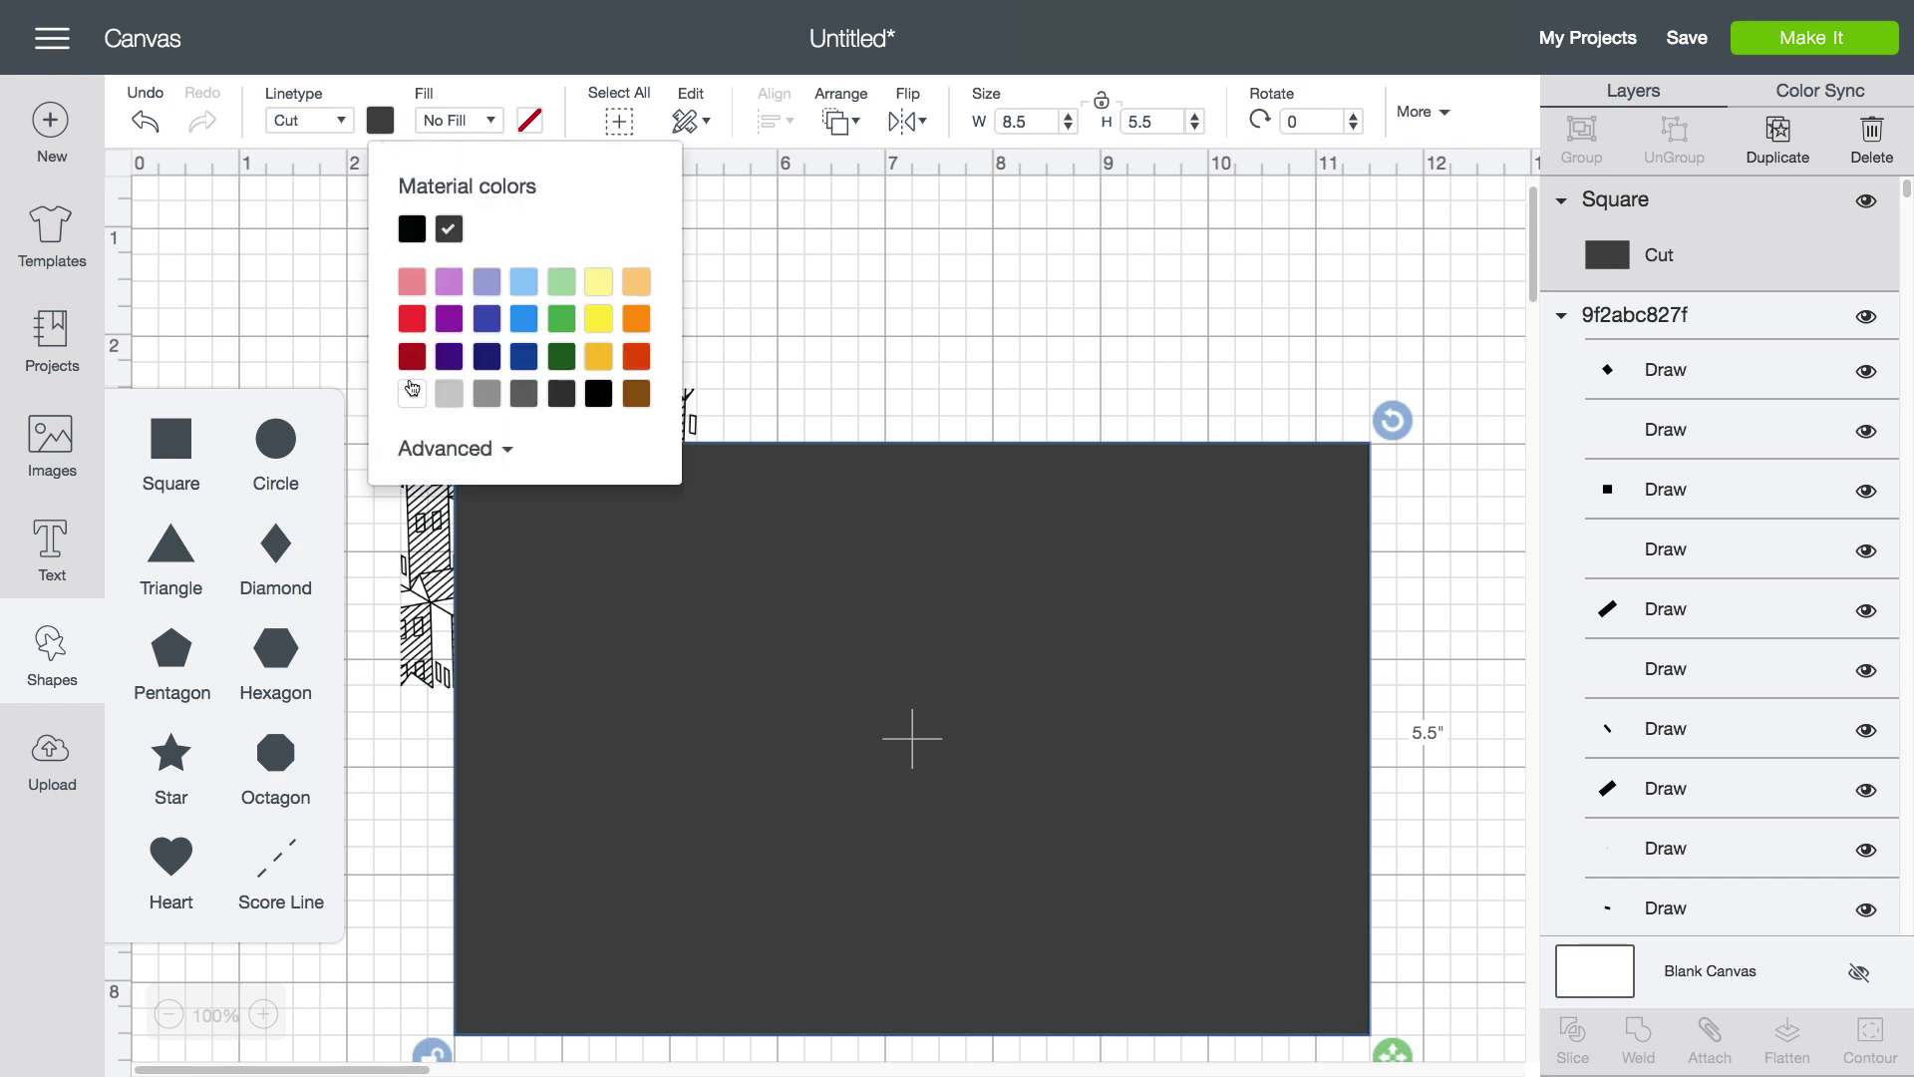
Make the card white and add a score line 5.5 inches long.
click(412, 391)
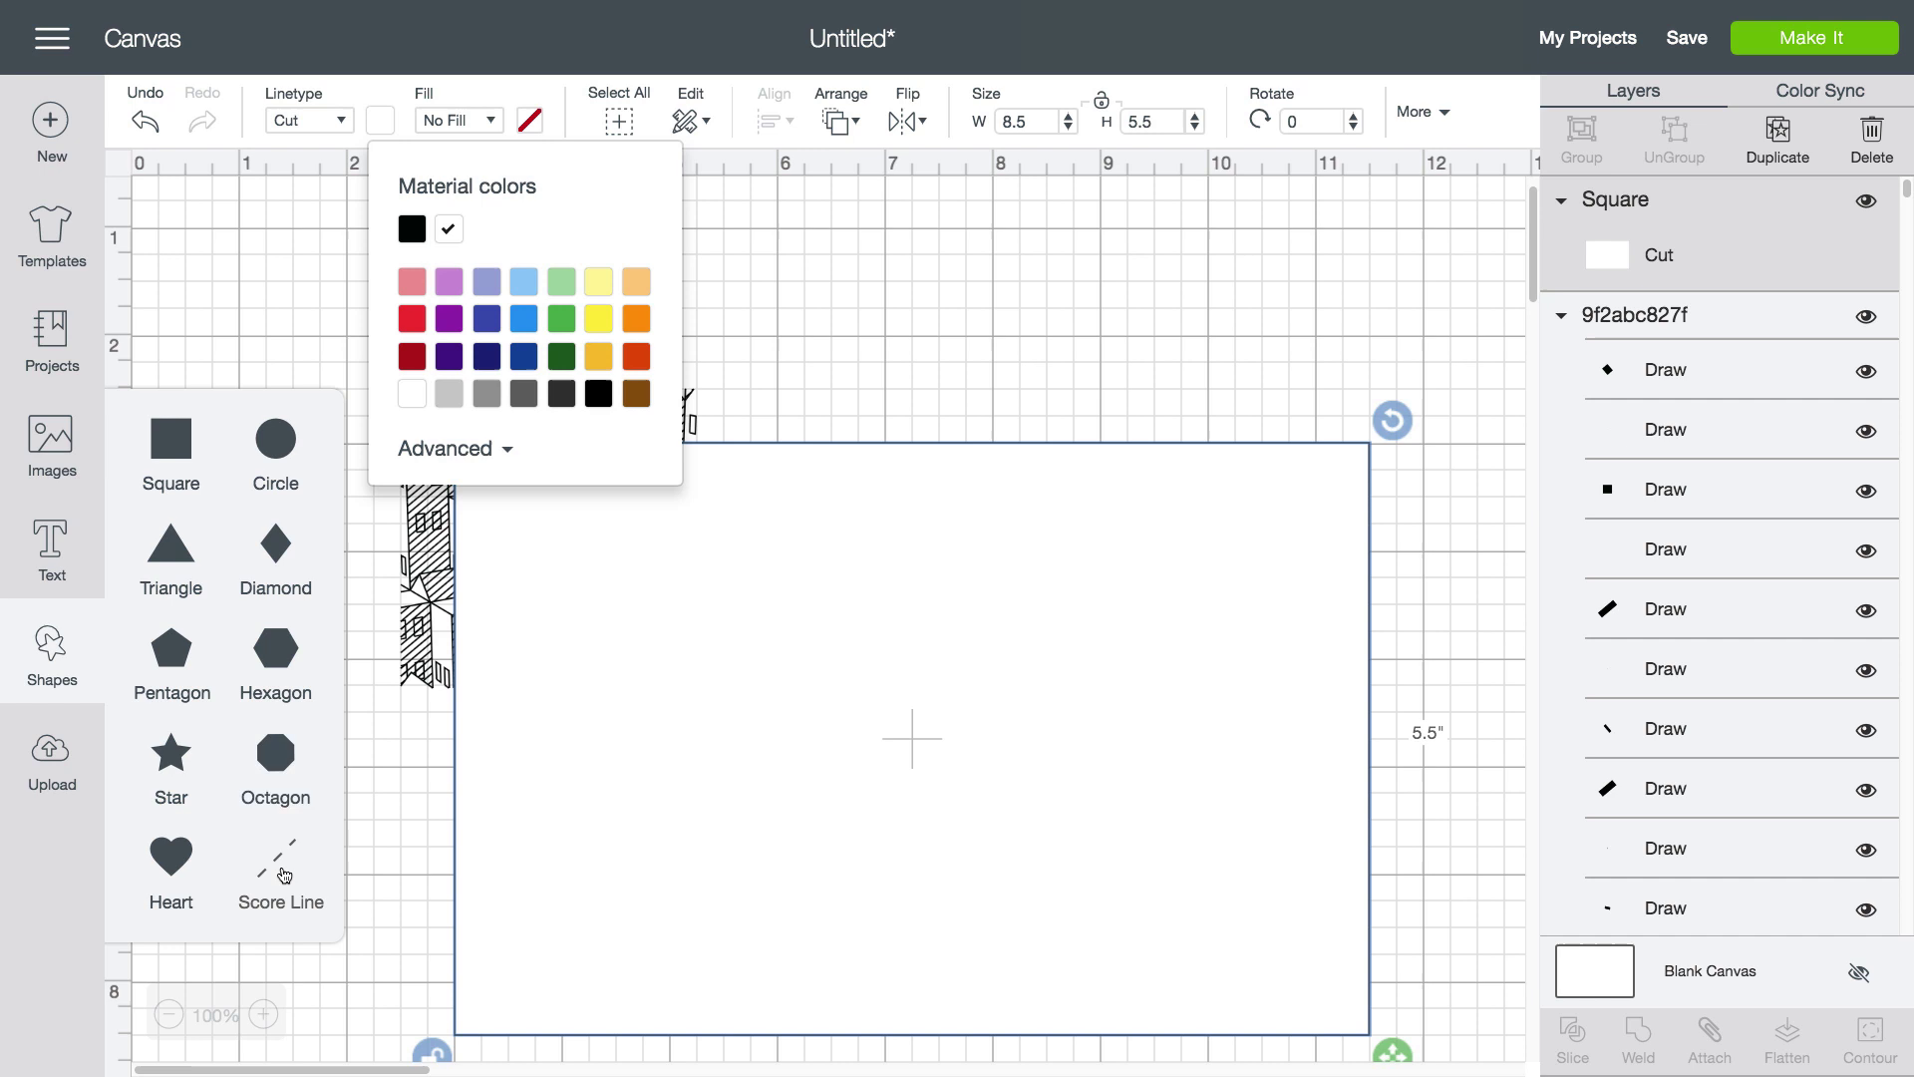
click(286, 866)
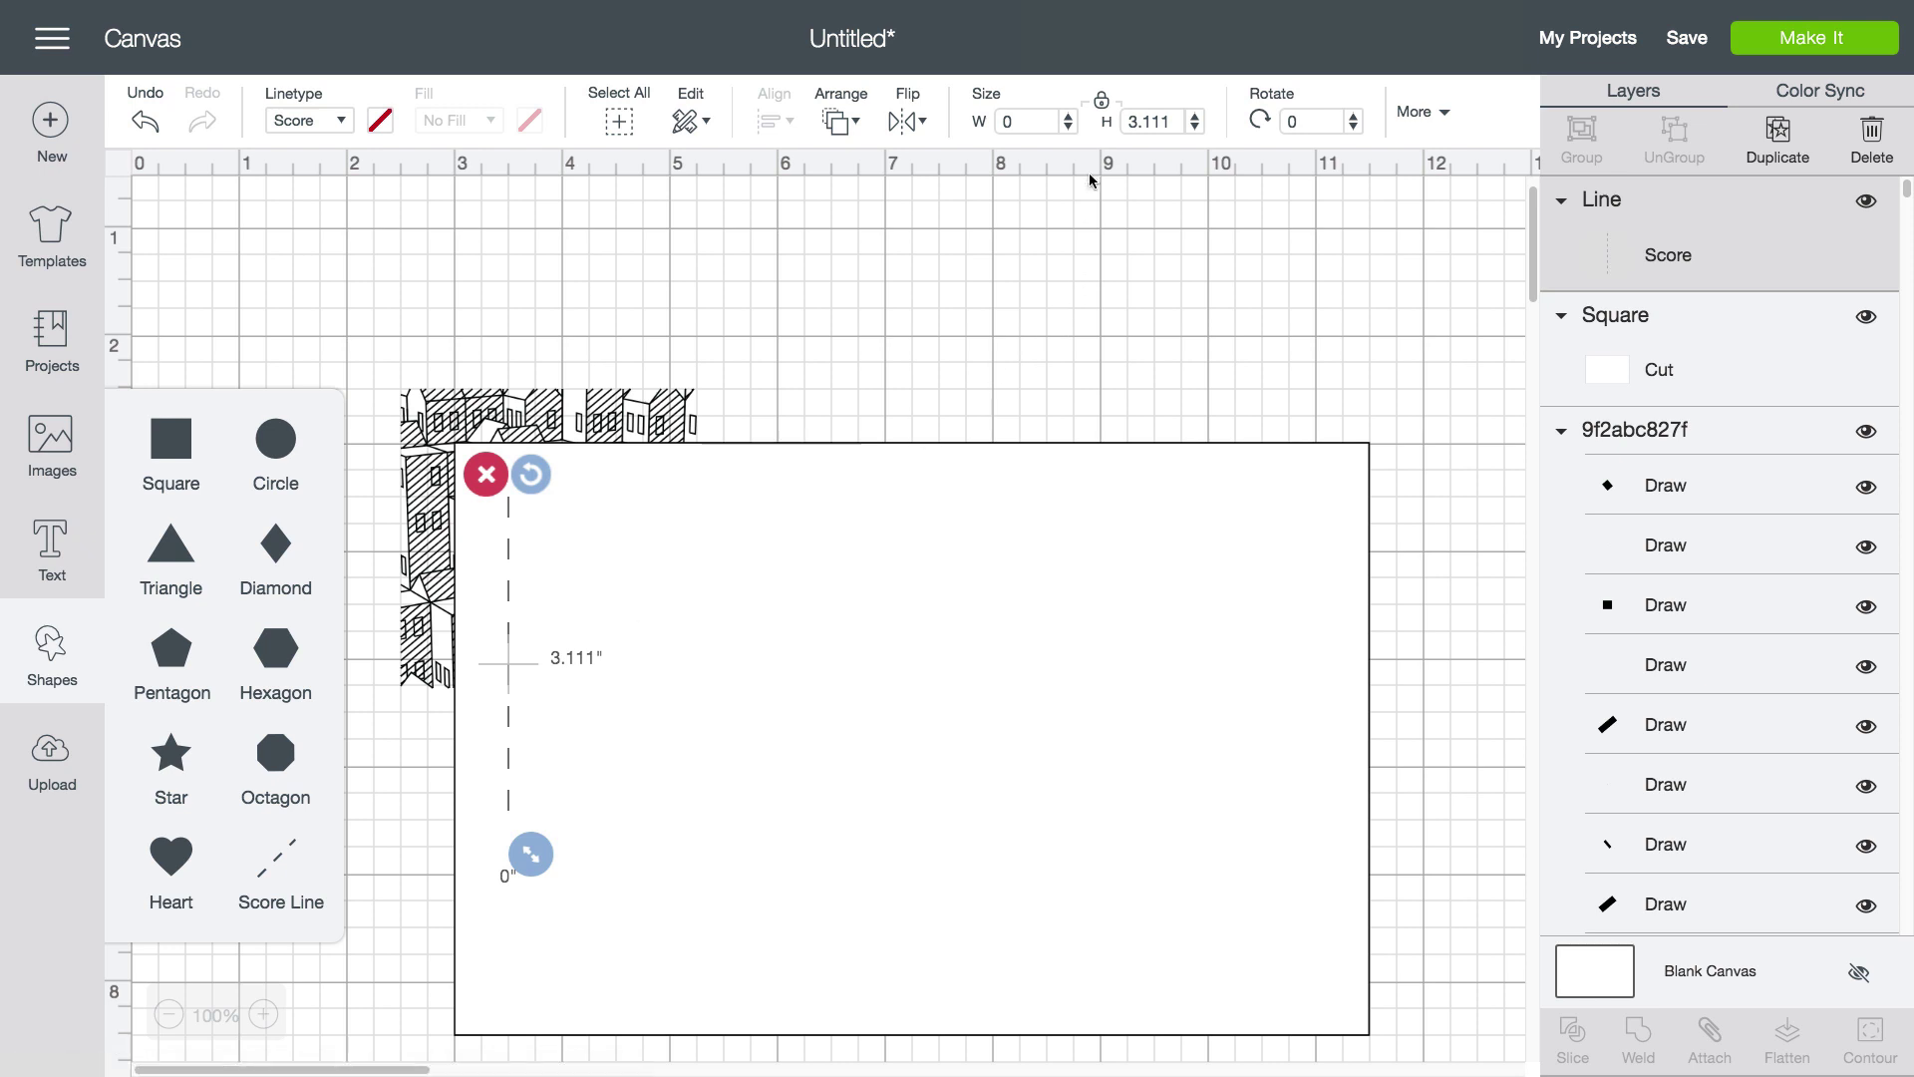
drag(1177, 114, 1123, 115)
text(5.5)
key(Return)
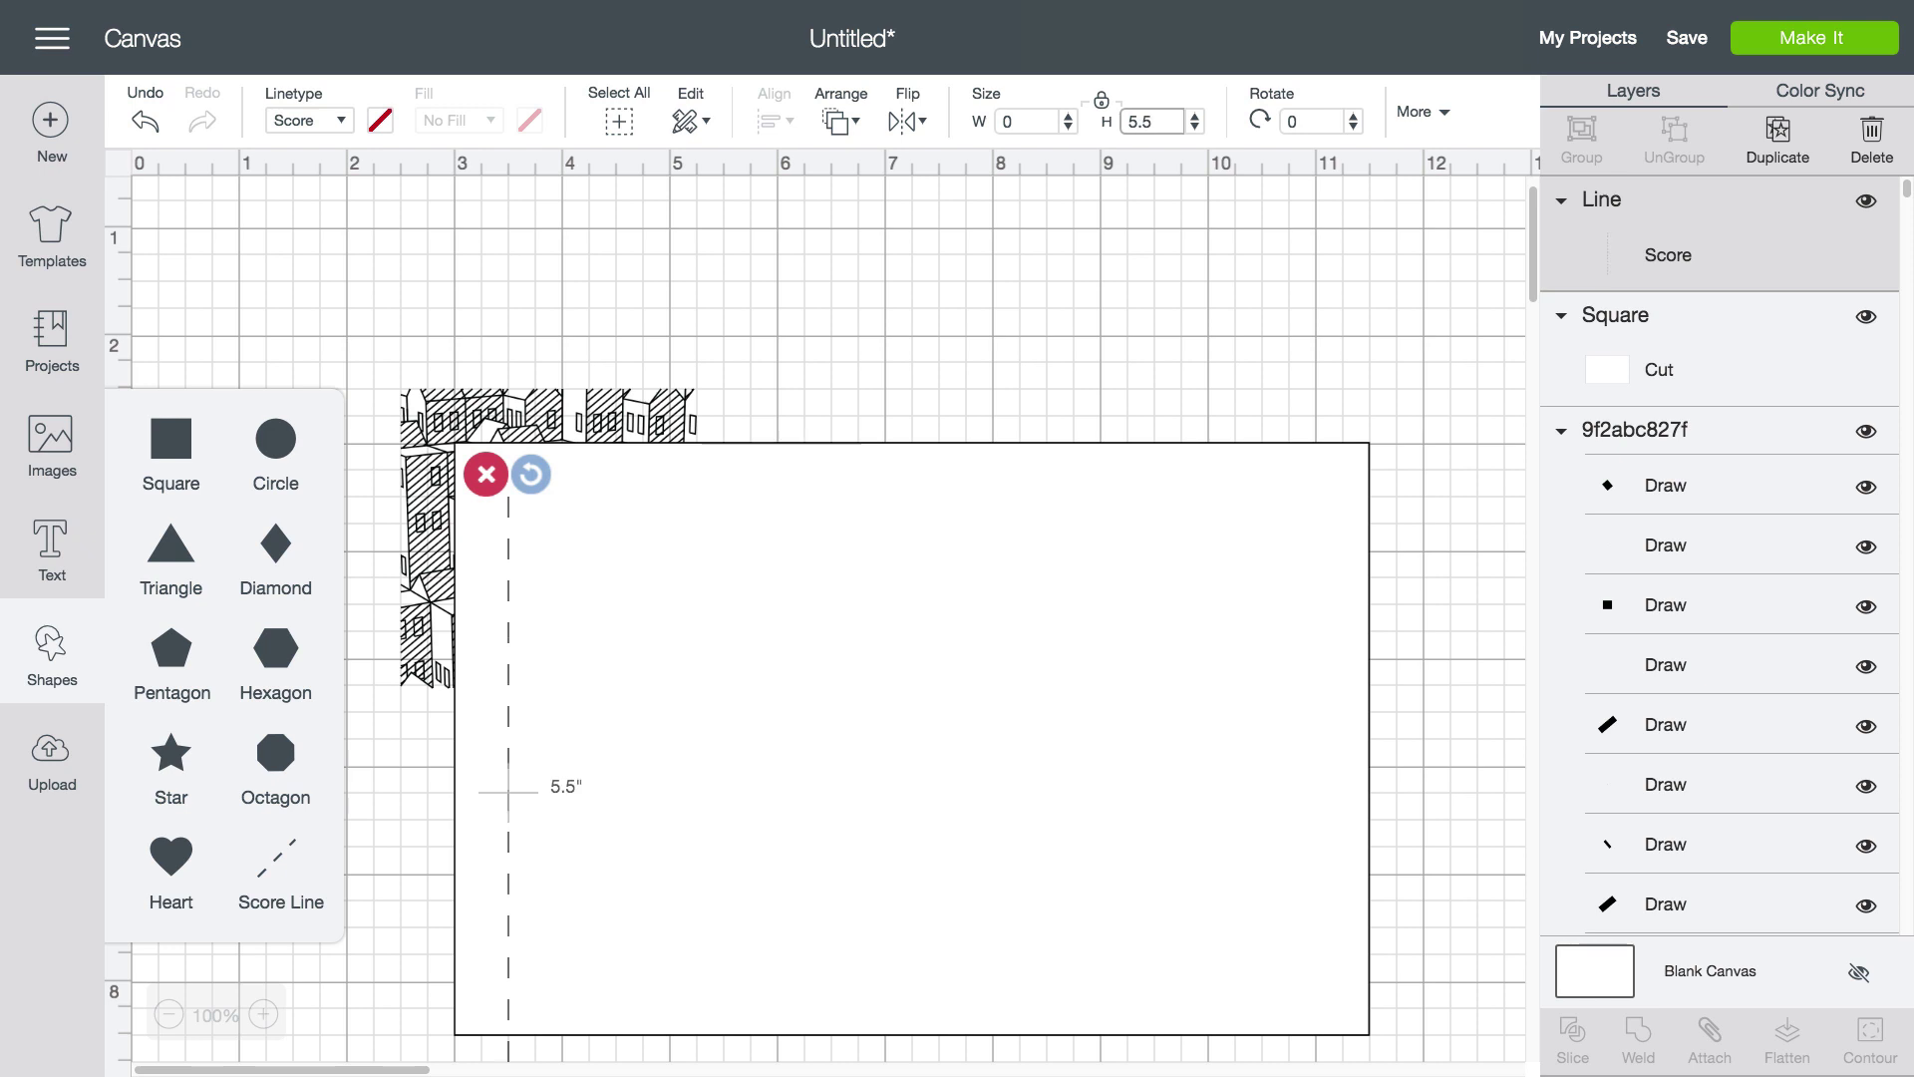
click(506, 804)
Centre the score line on the card and send the card behind the cityscape.
click(460, 831)
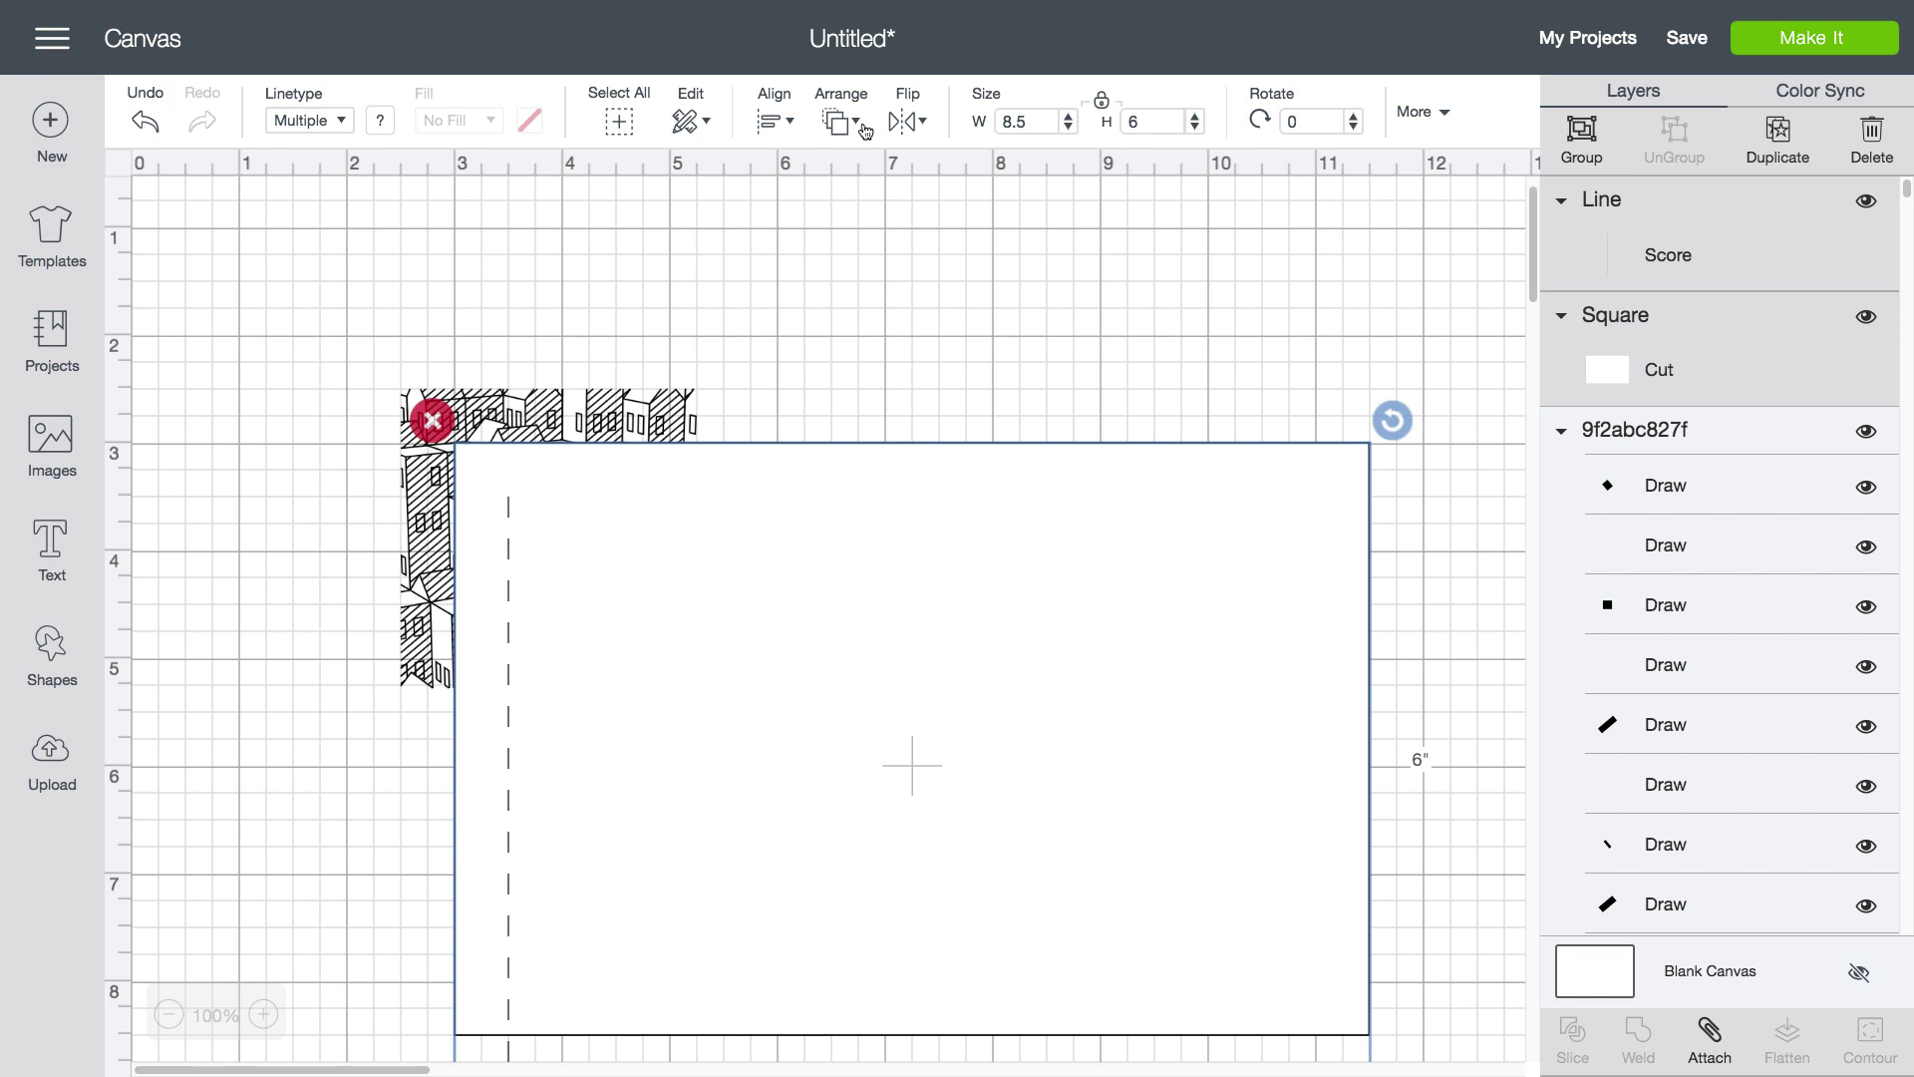
click(797, 124)
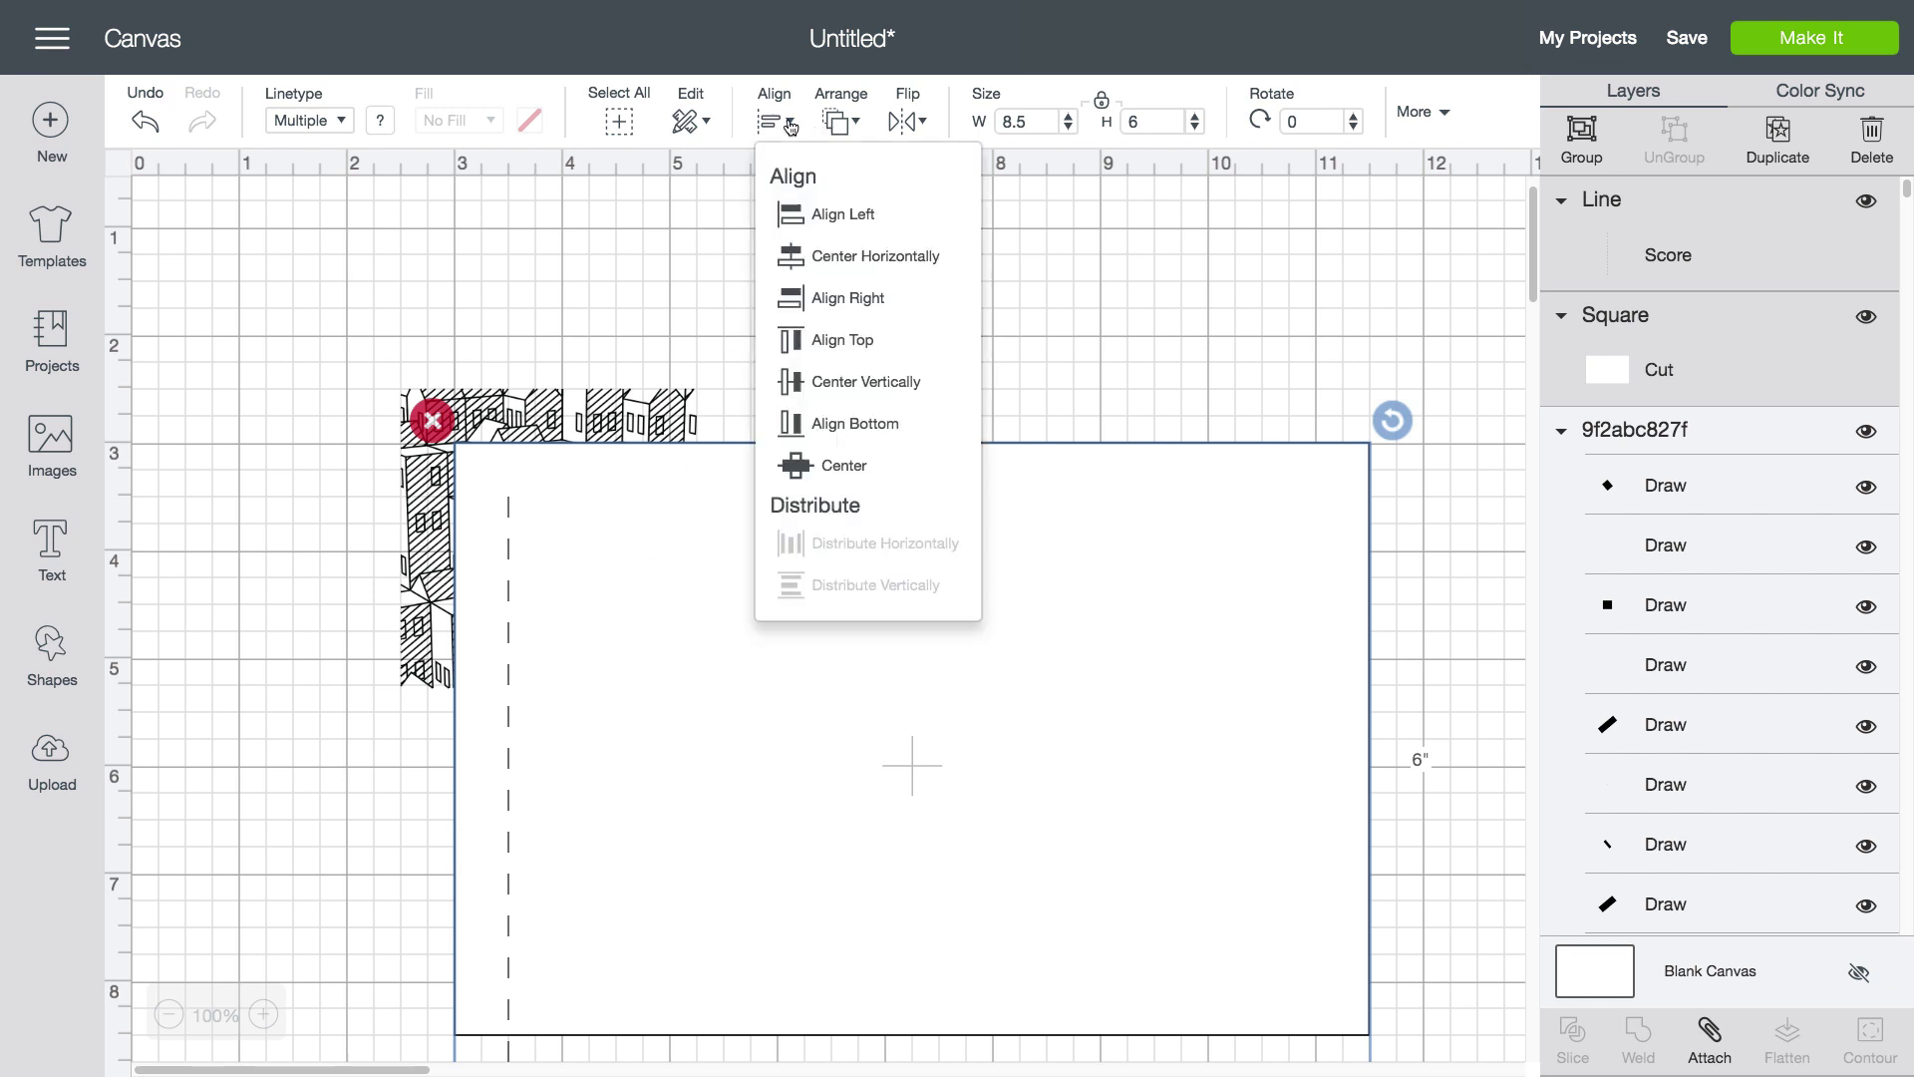
click(885, 462)
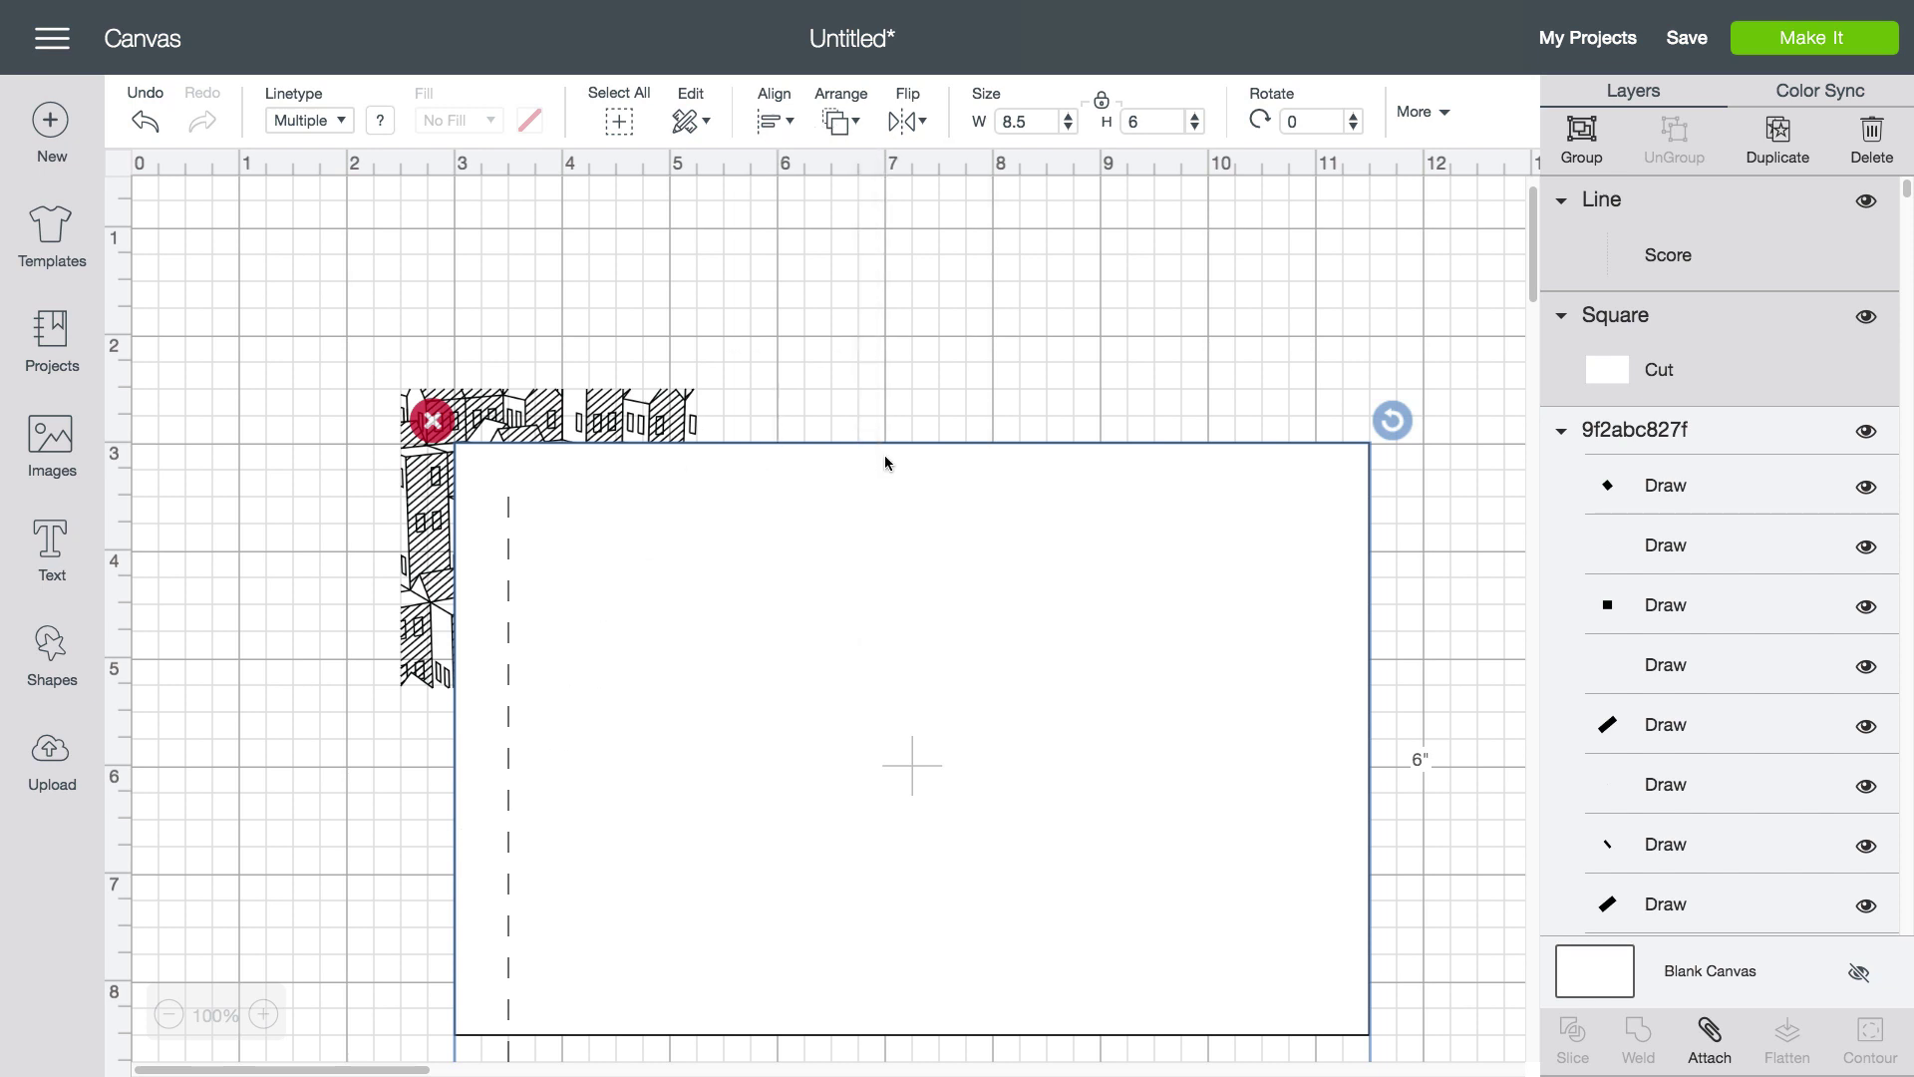
click(860, 123)
click(874, 178)
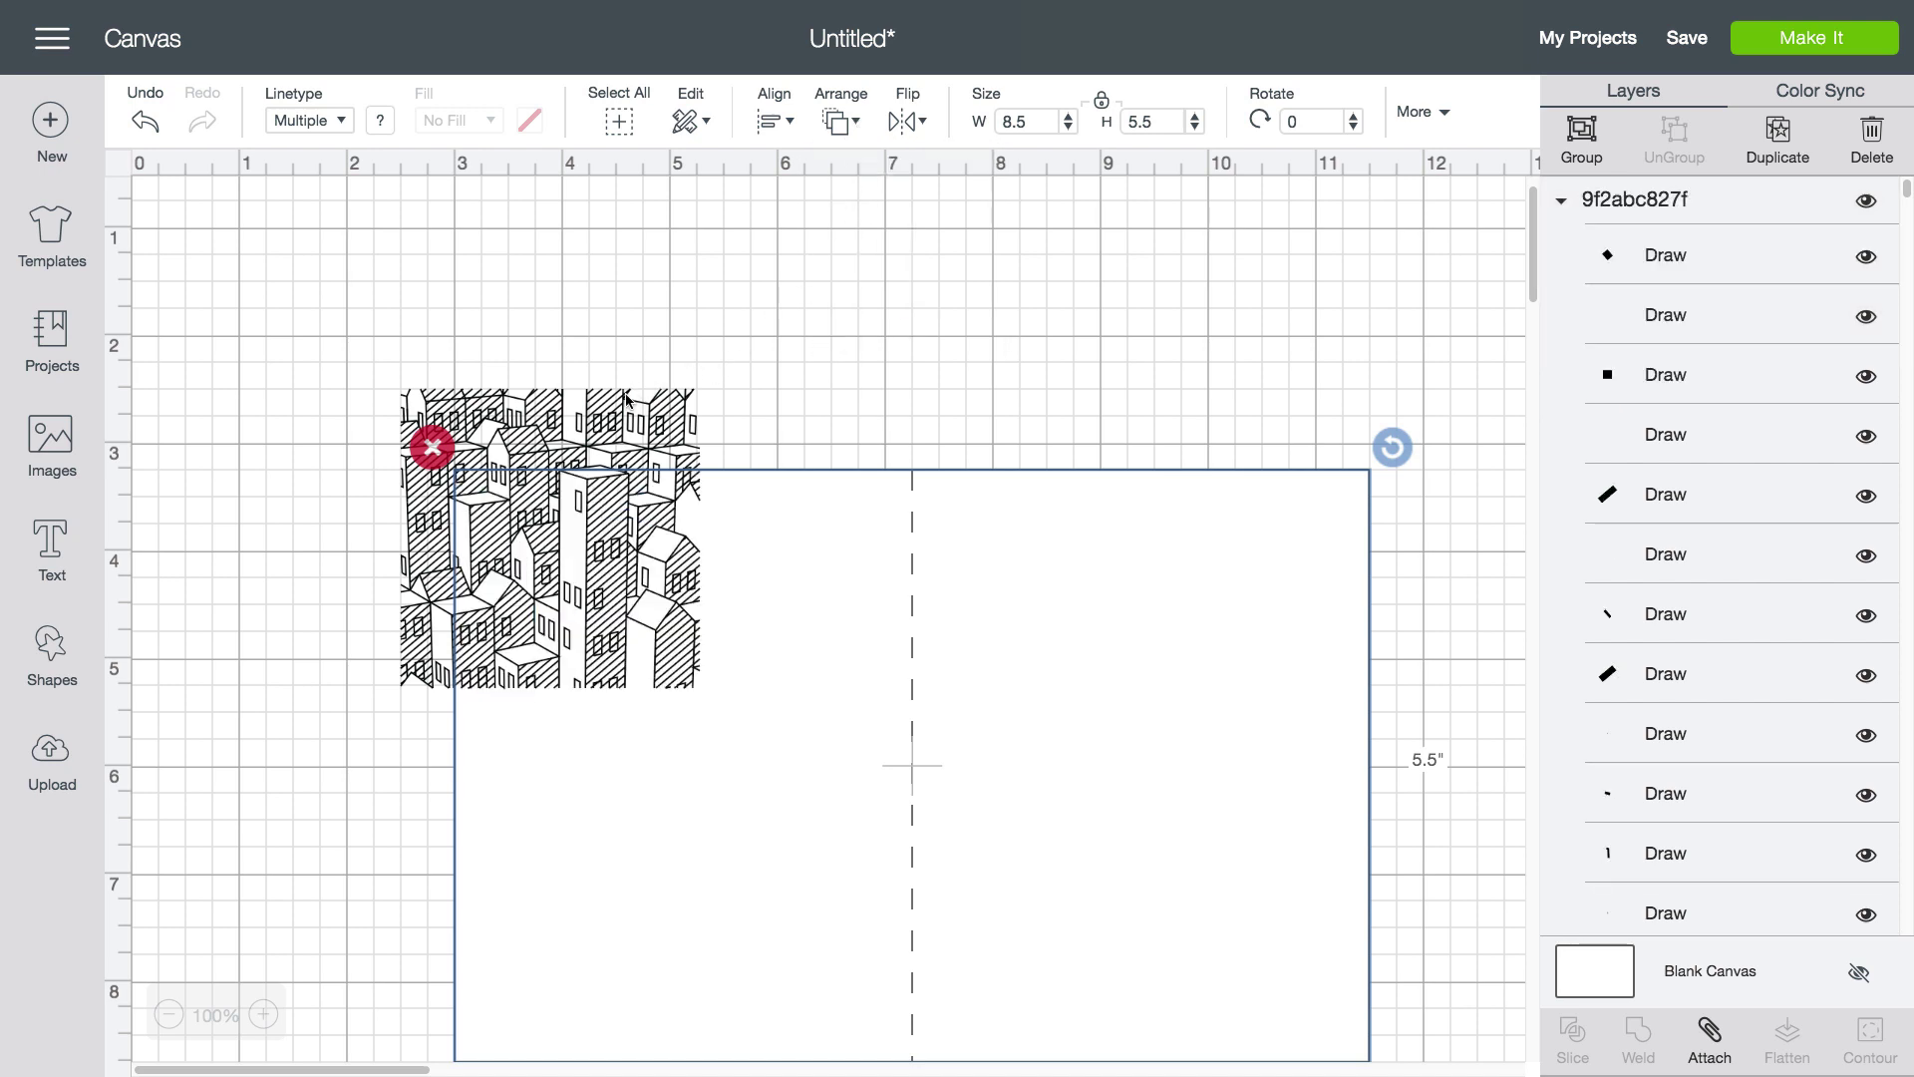
Move the cityscape onto the card's right half and enlarge it to about 3.444 inches square.
drag(639, 402, 1303, 508)
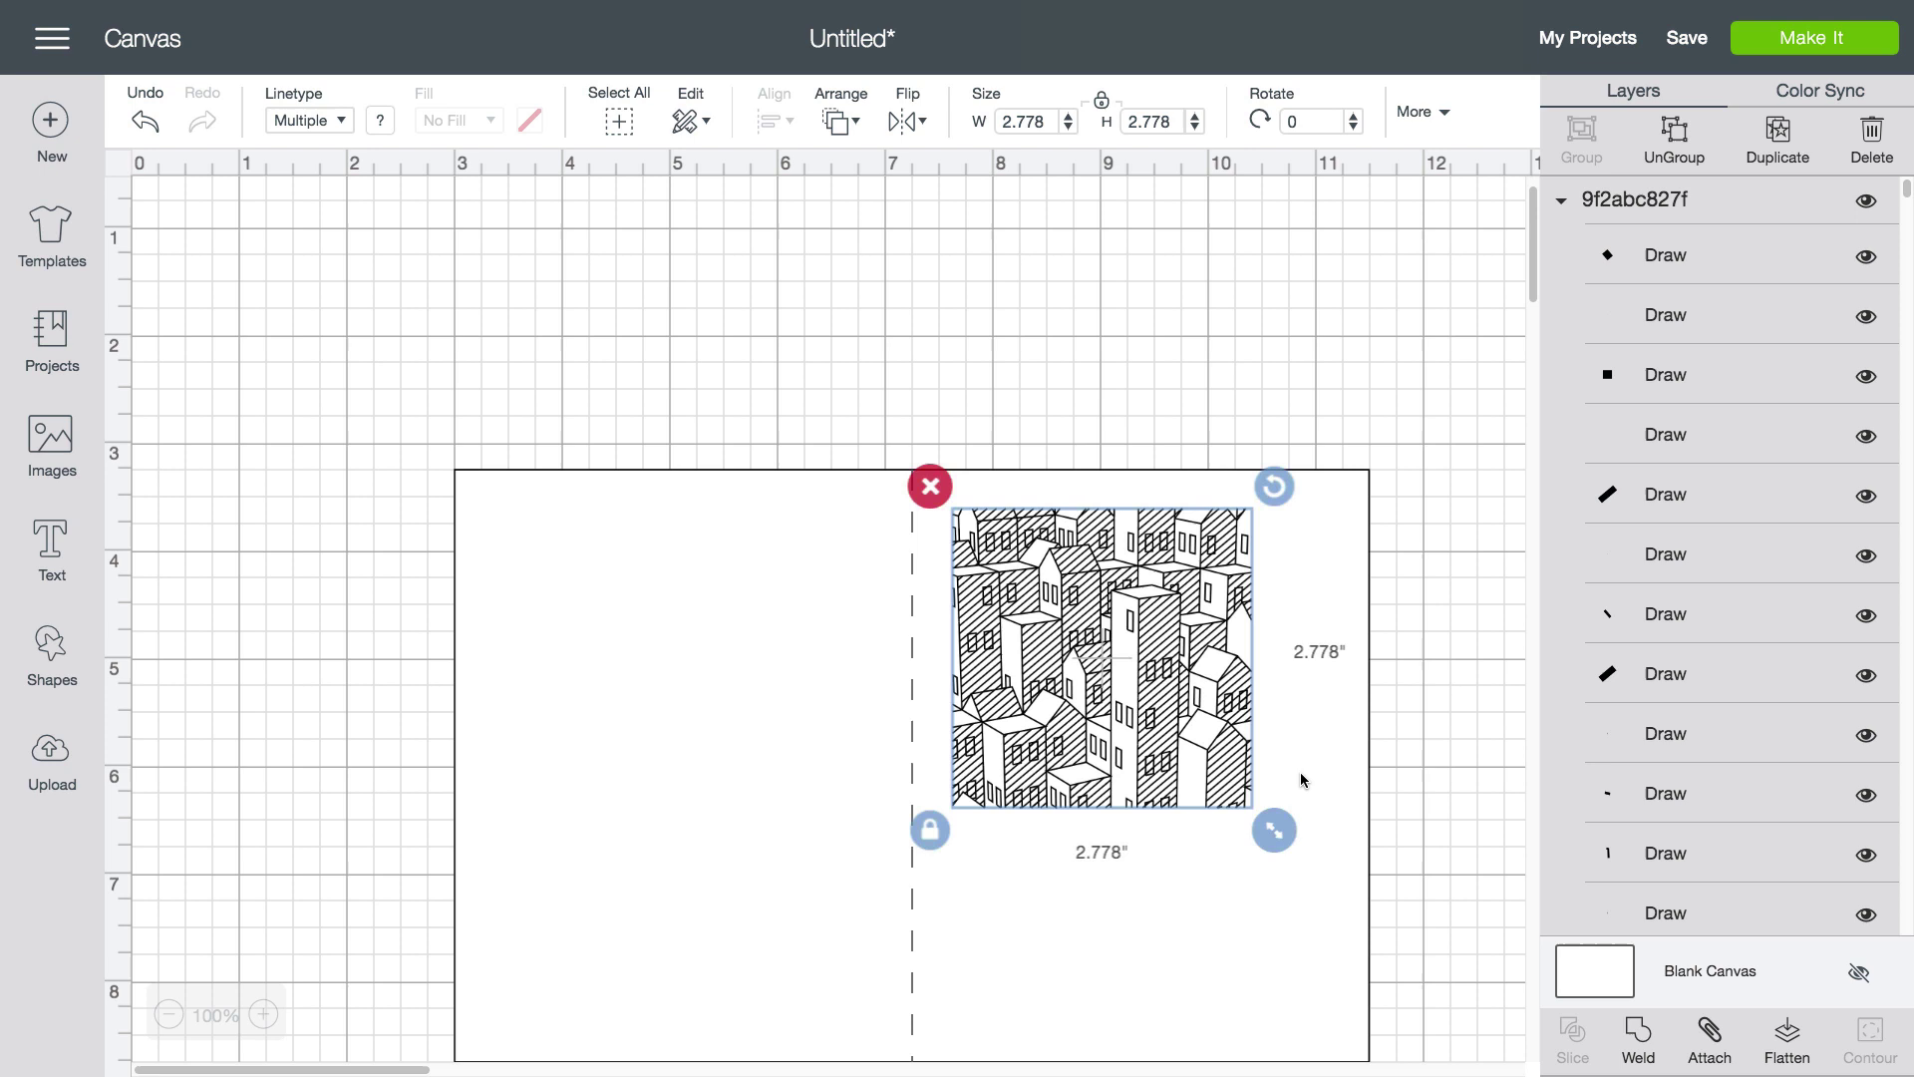
drag(1278, 835, 1386, 907)
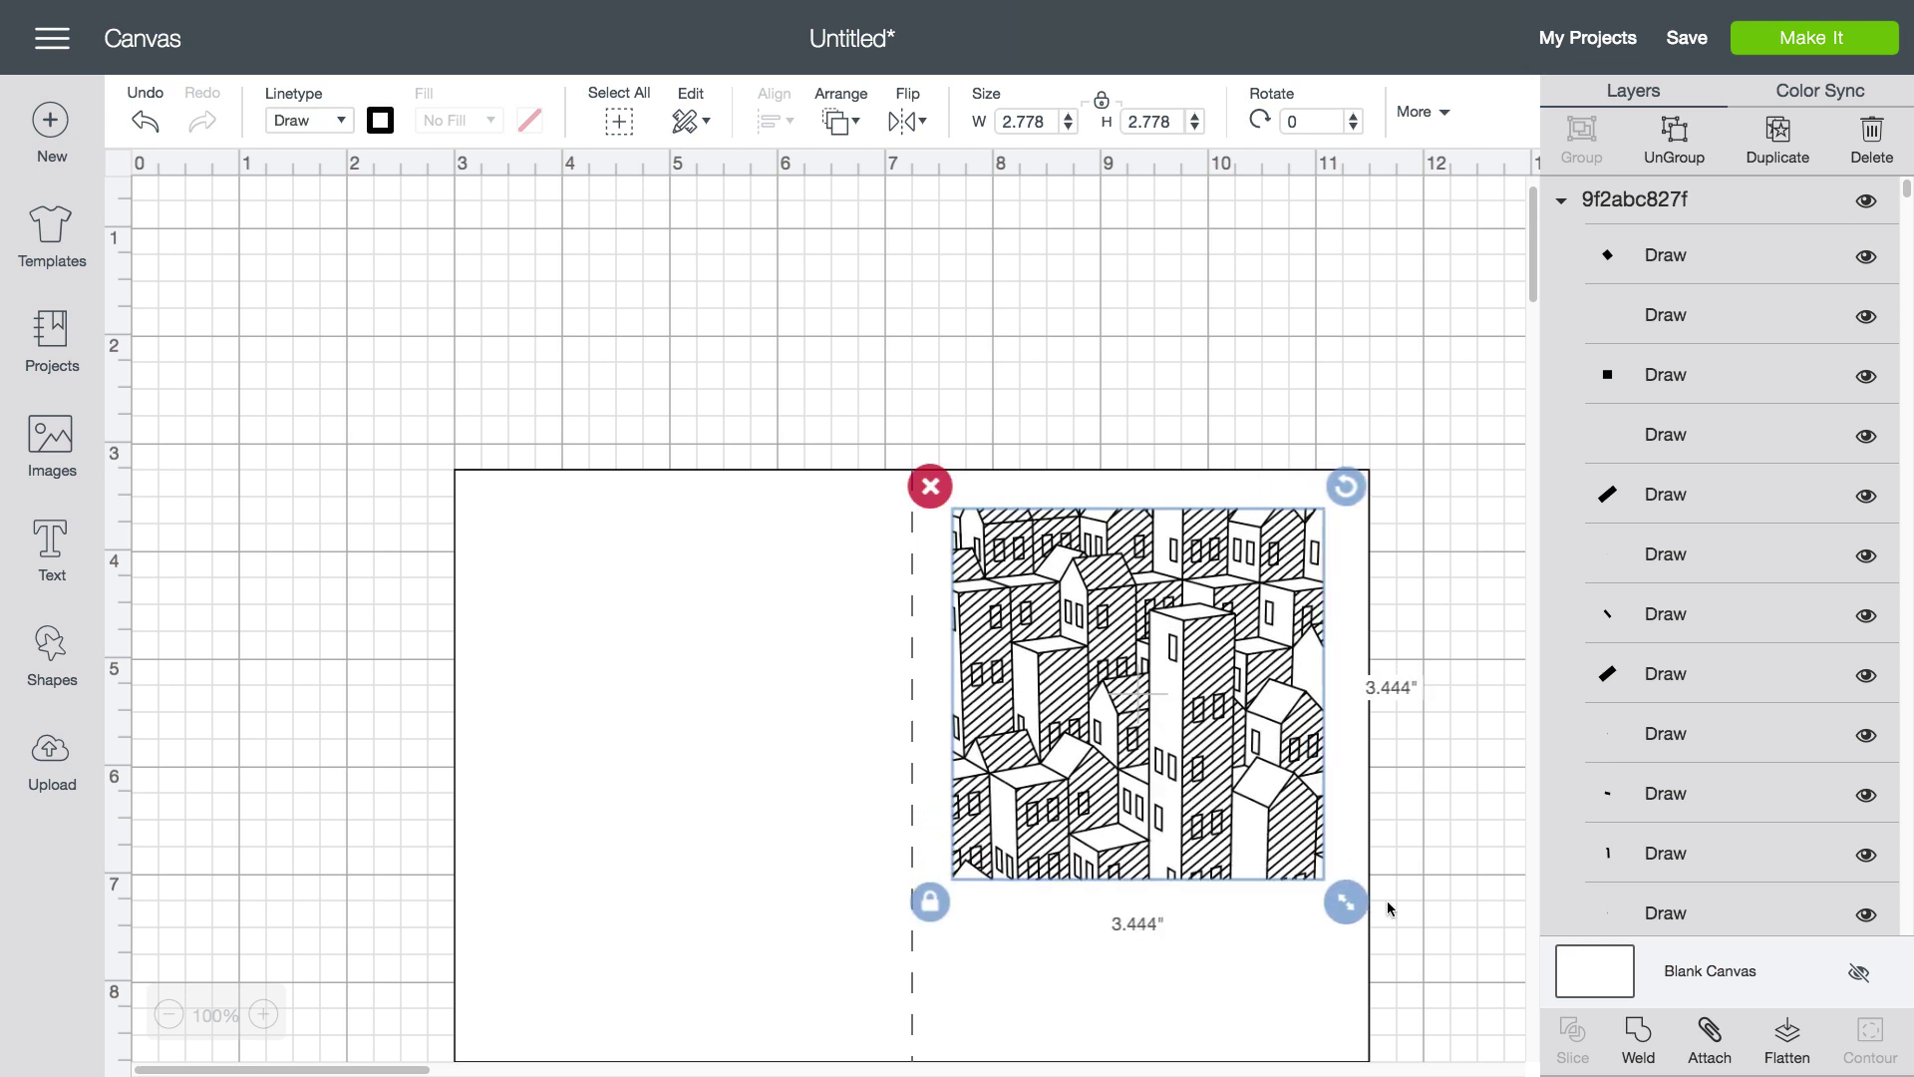
click(1388, 907)
scroll(1388, 907, down, 1)
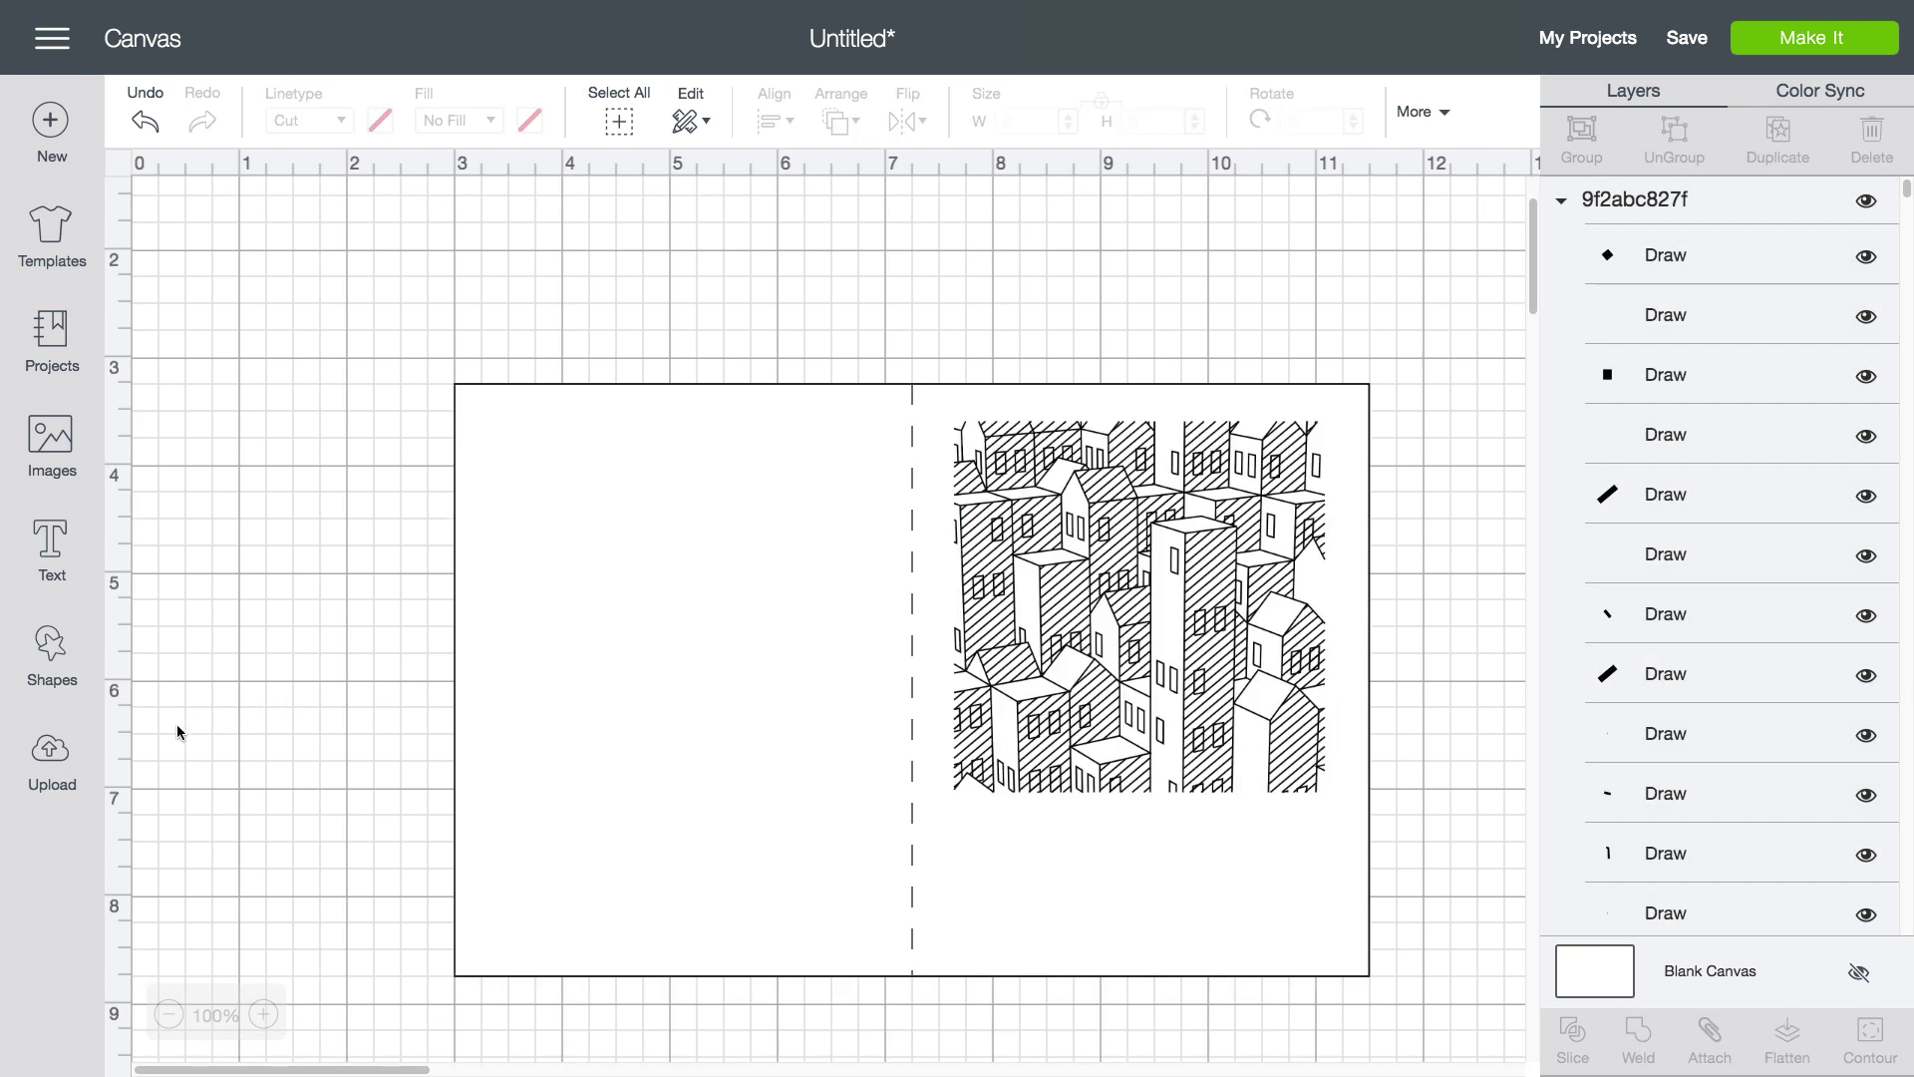
Add a 4.25 × 1 inch guide strip aligned to the card's right edge.
click(56, 650)
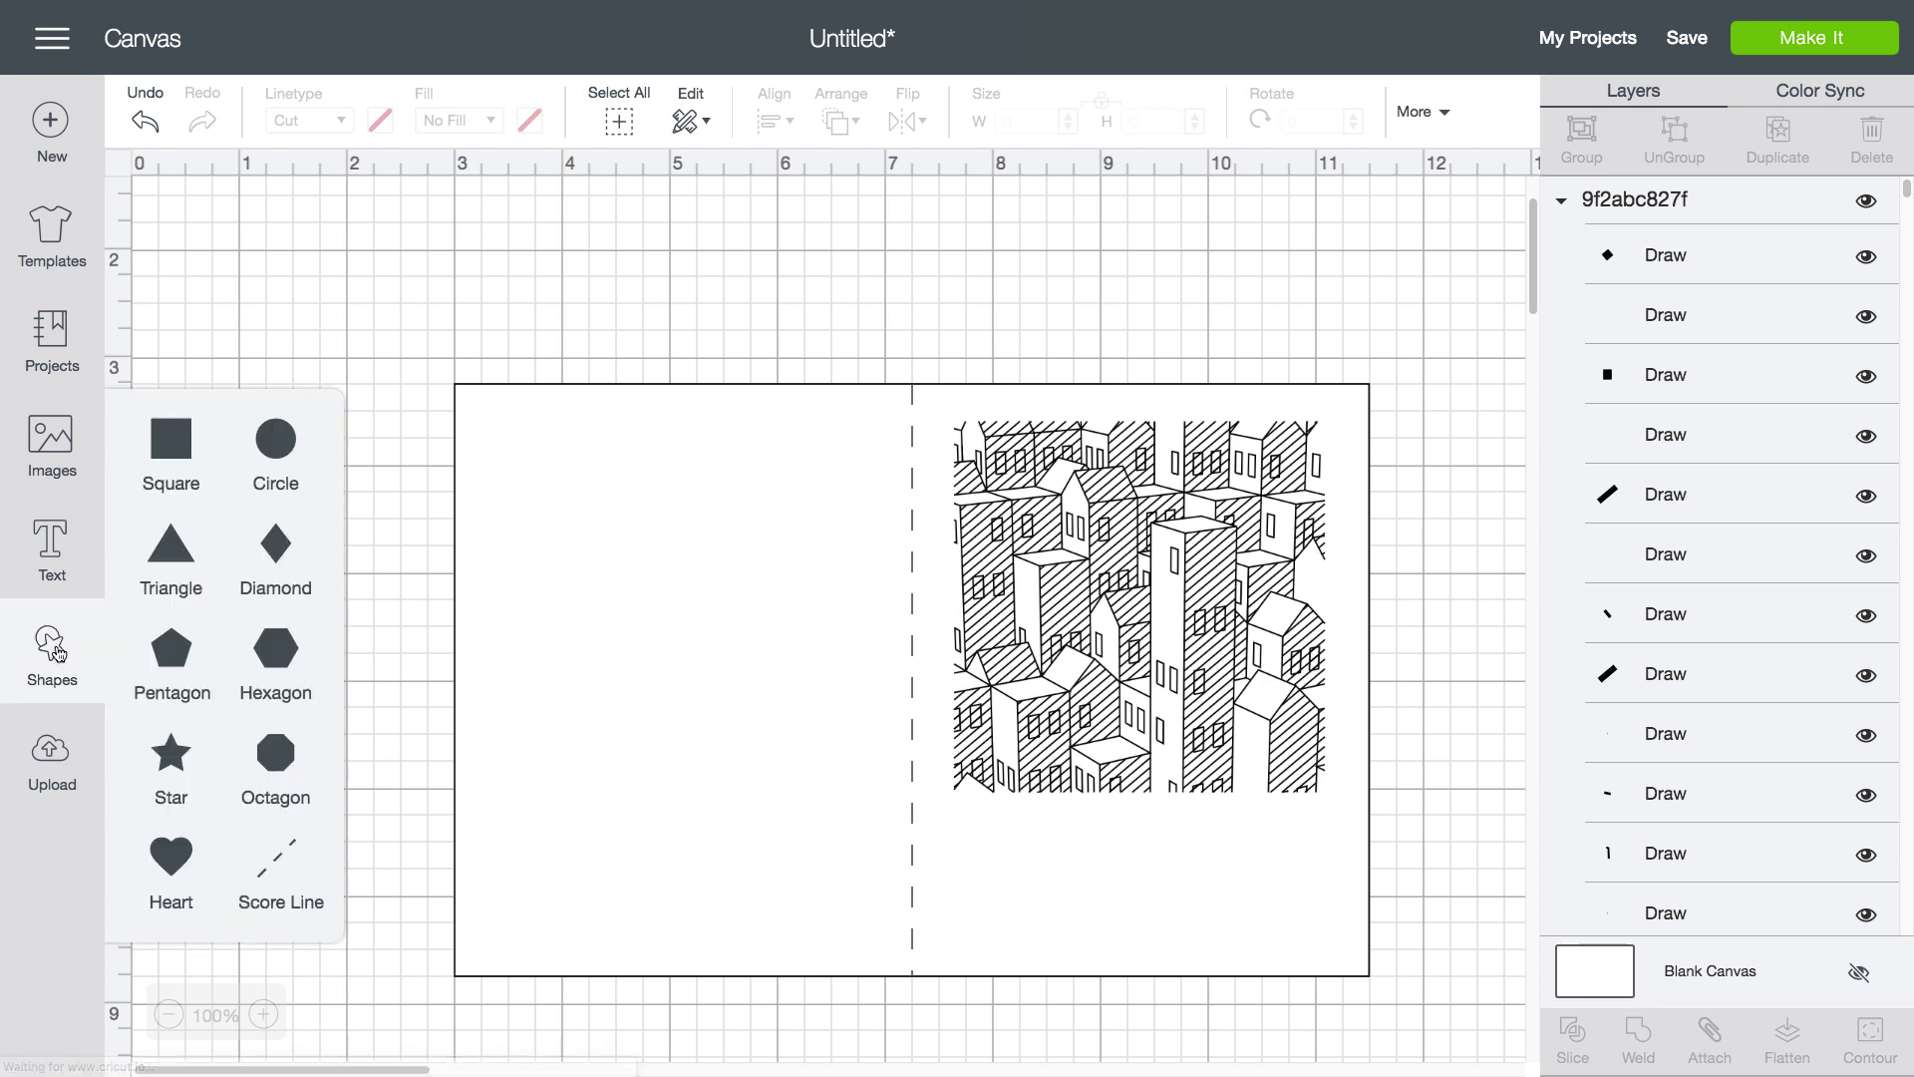
click(183, 454)
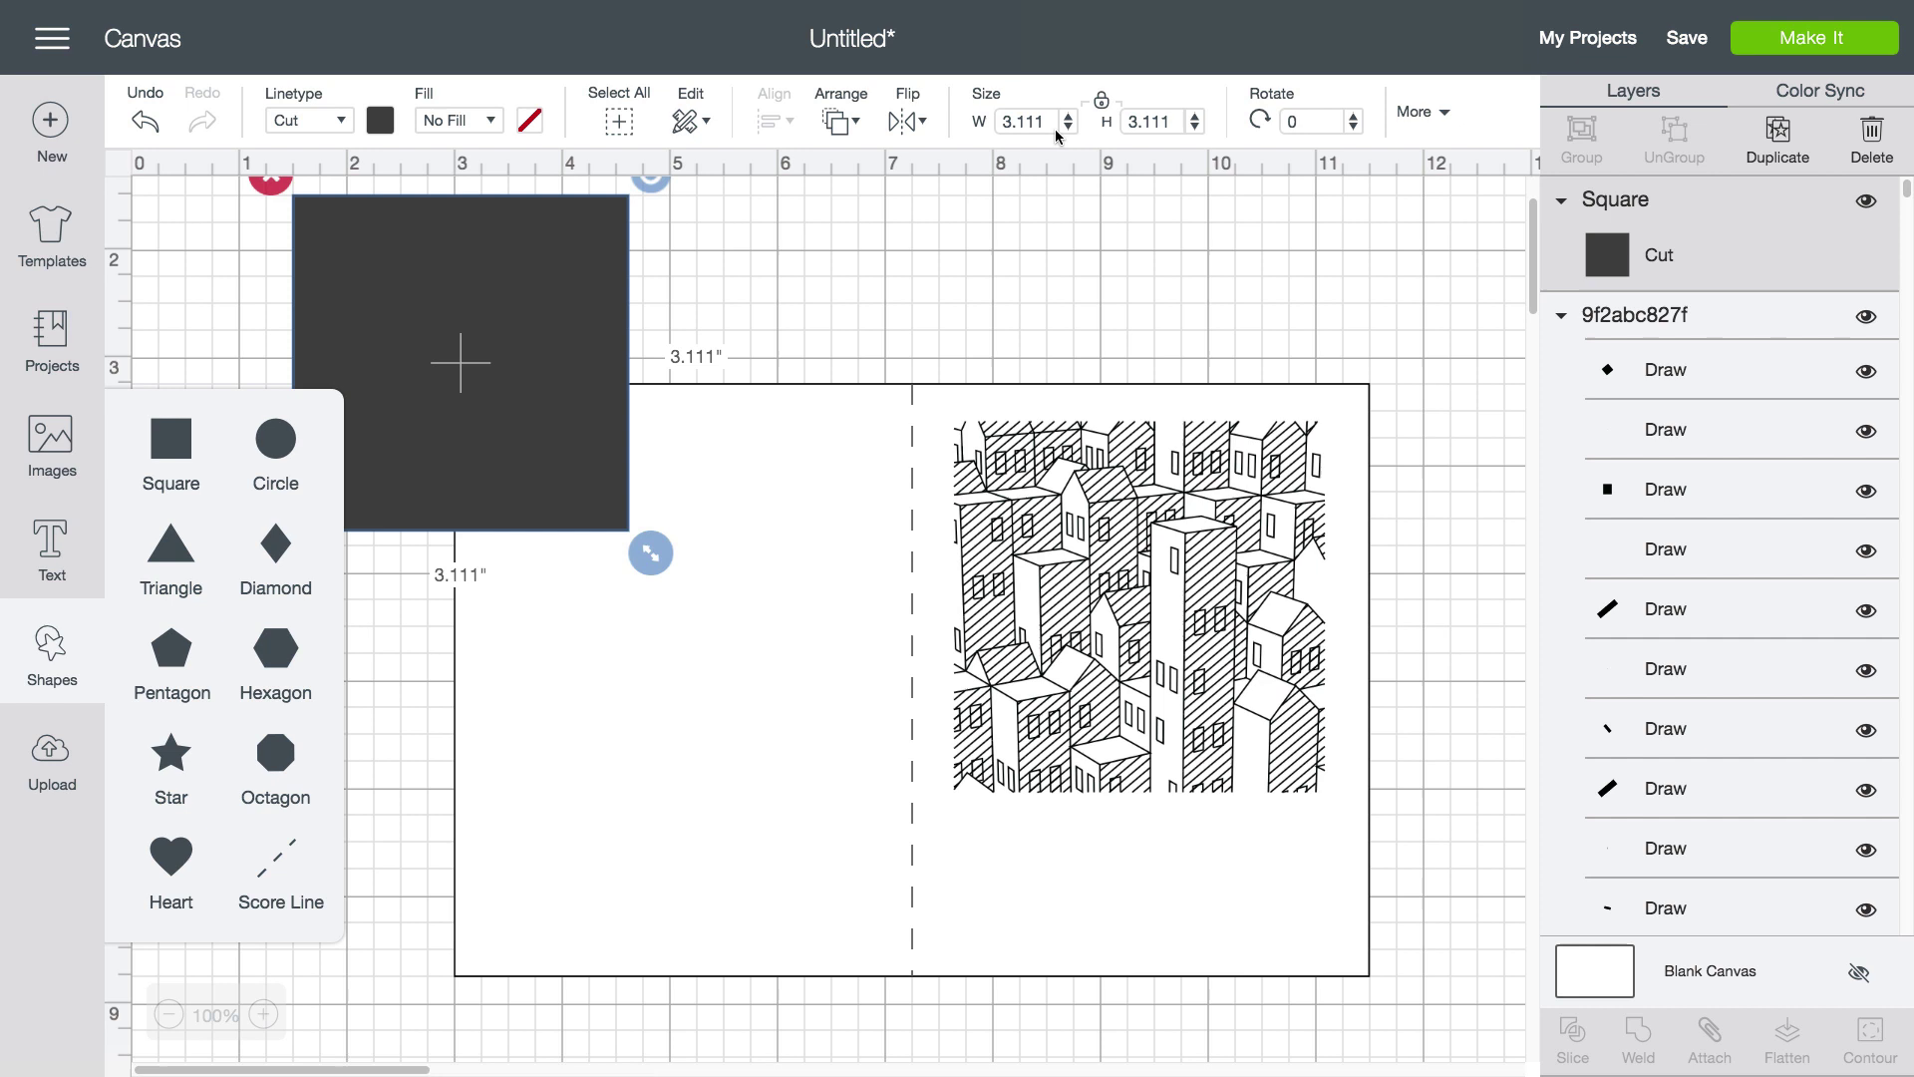
drag(1047, 121, 988, 131)
text(4.25)
key(Return)
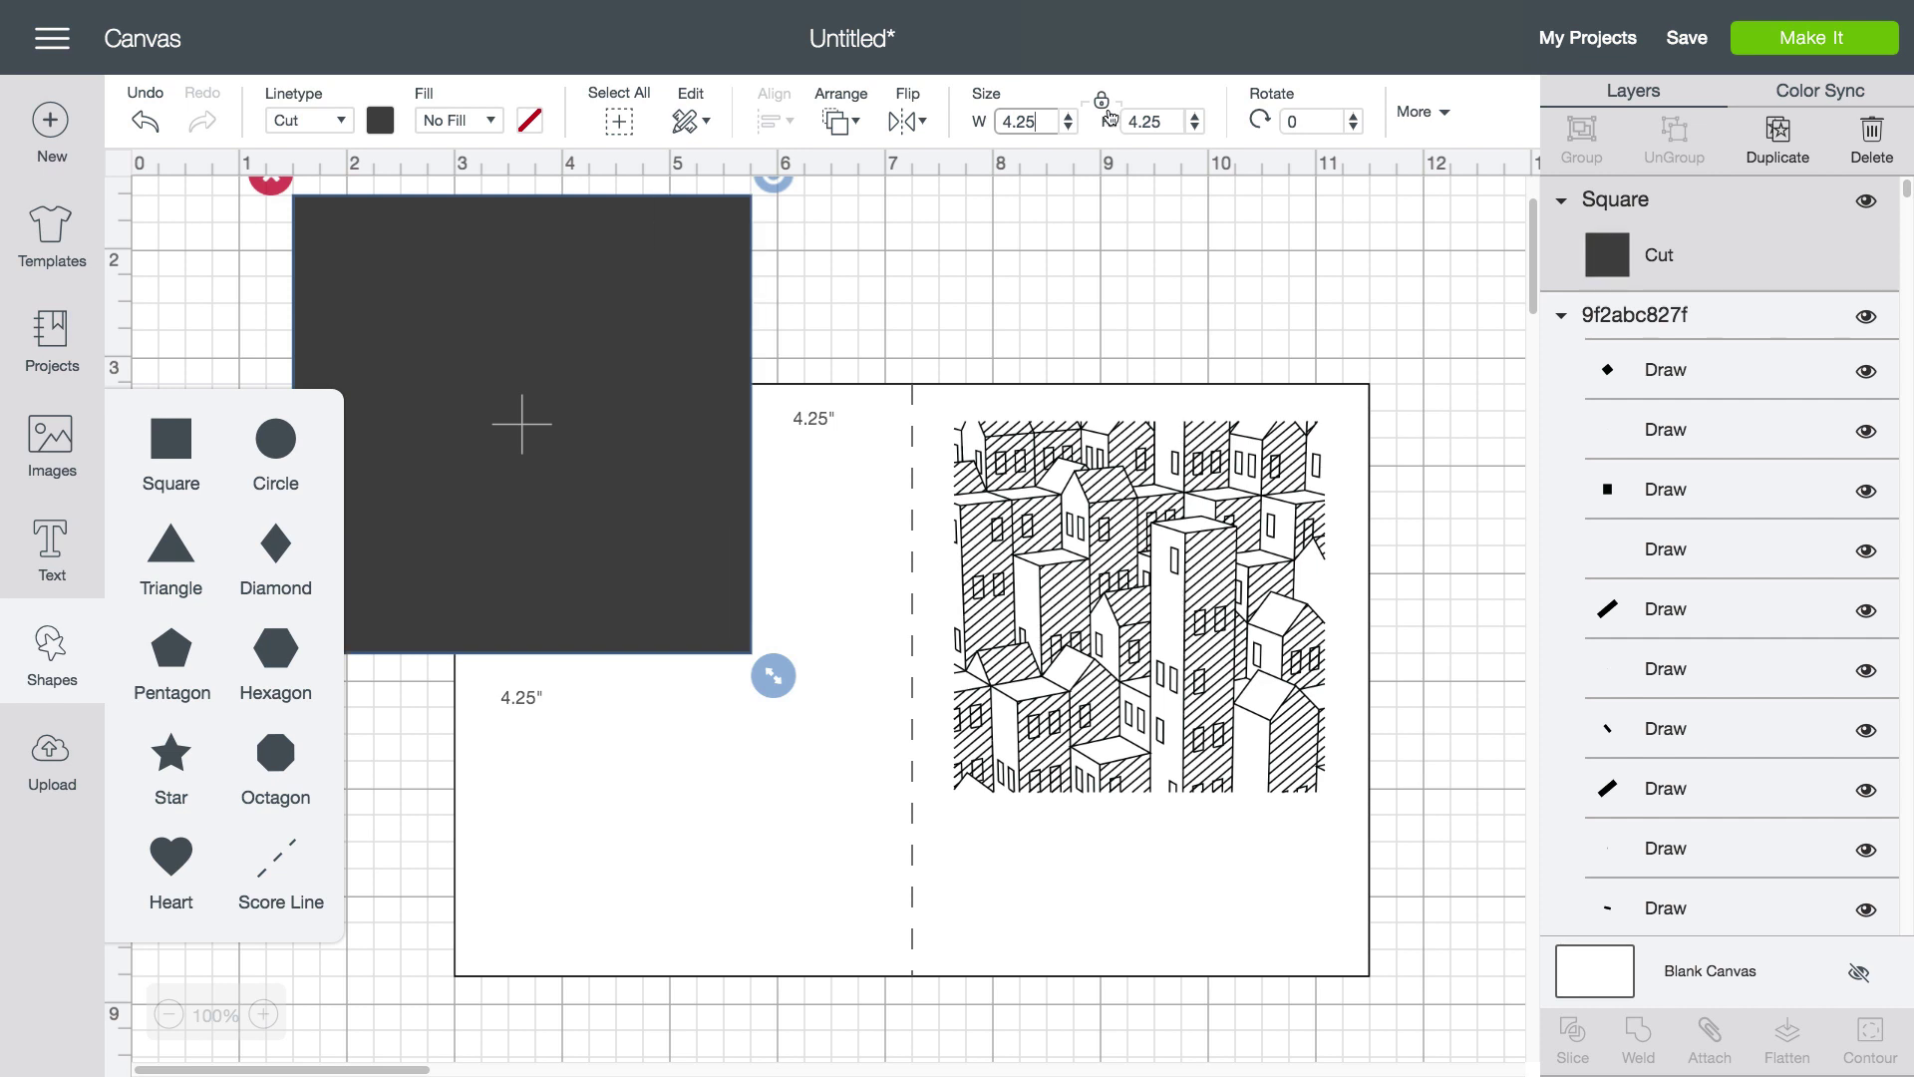
drag(1164, 122, 1118, 124)
text(1)
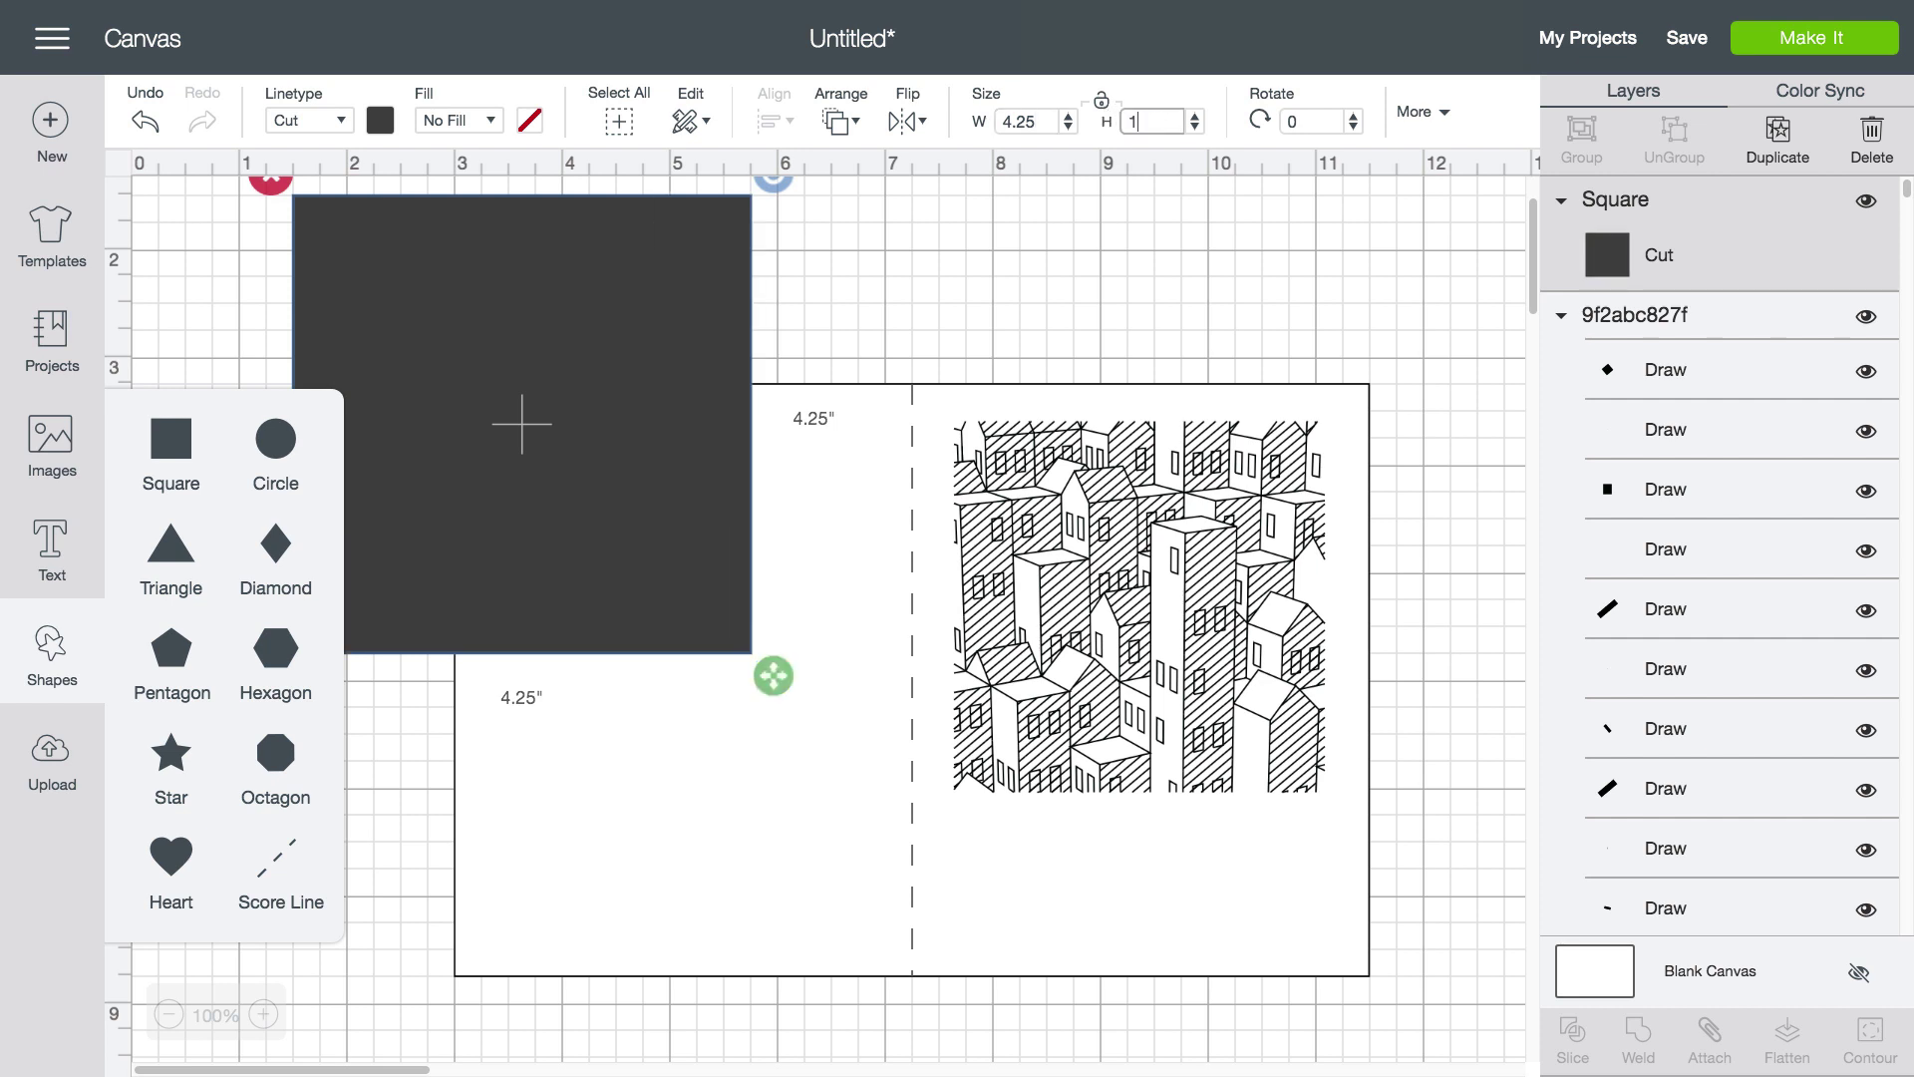
key(Return)
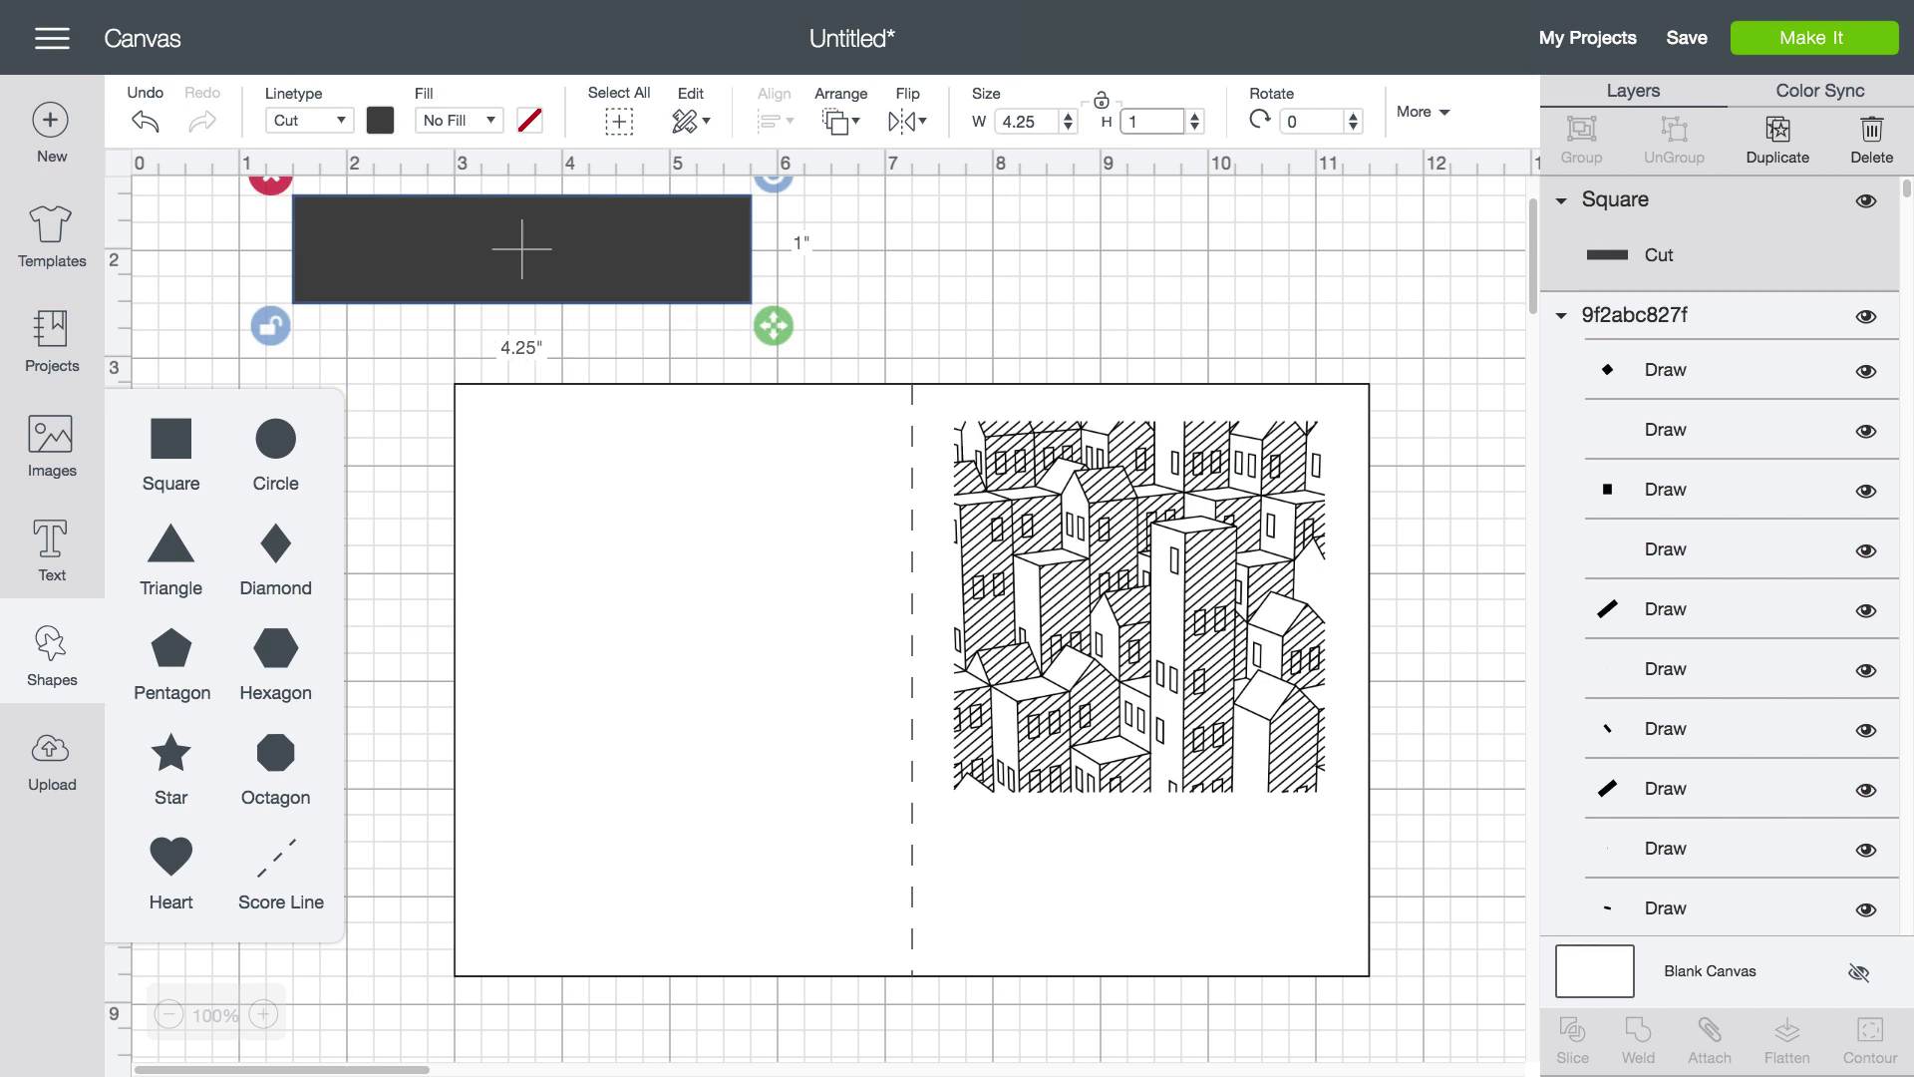
shift+click(1342, 393)
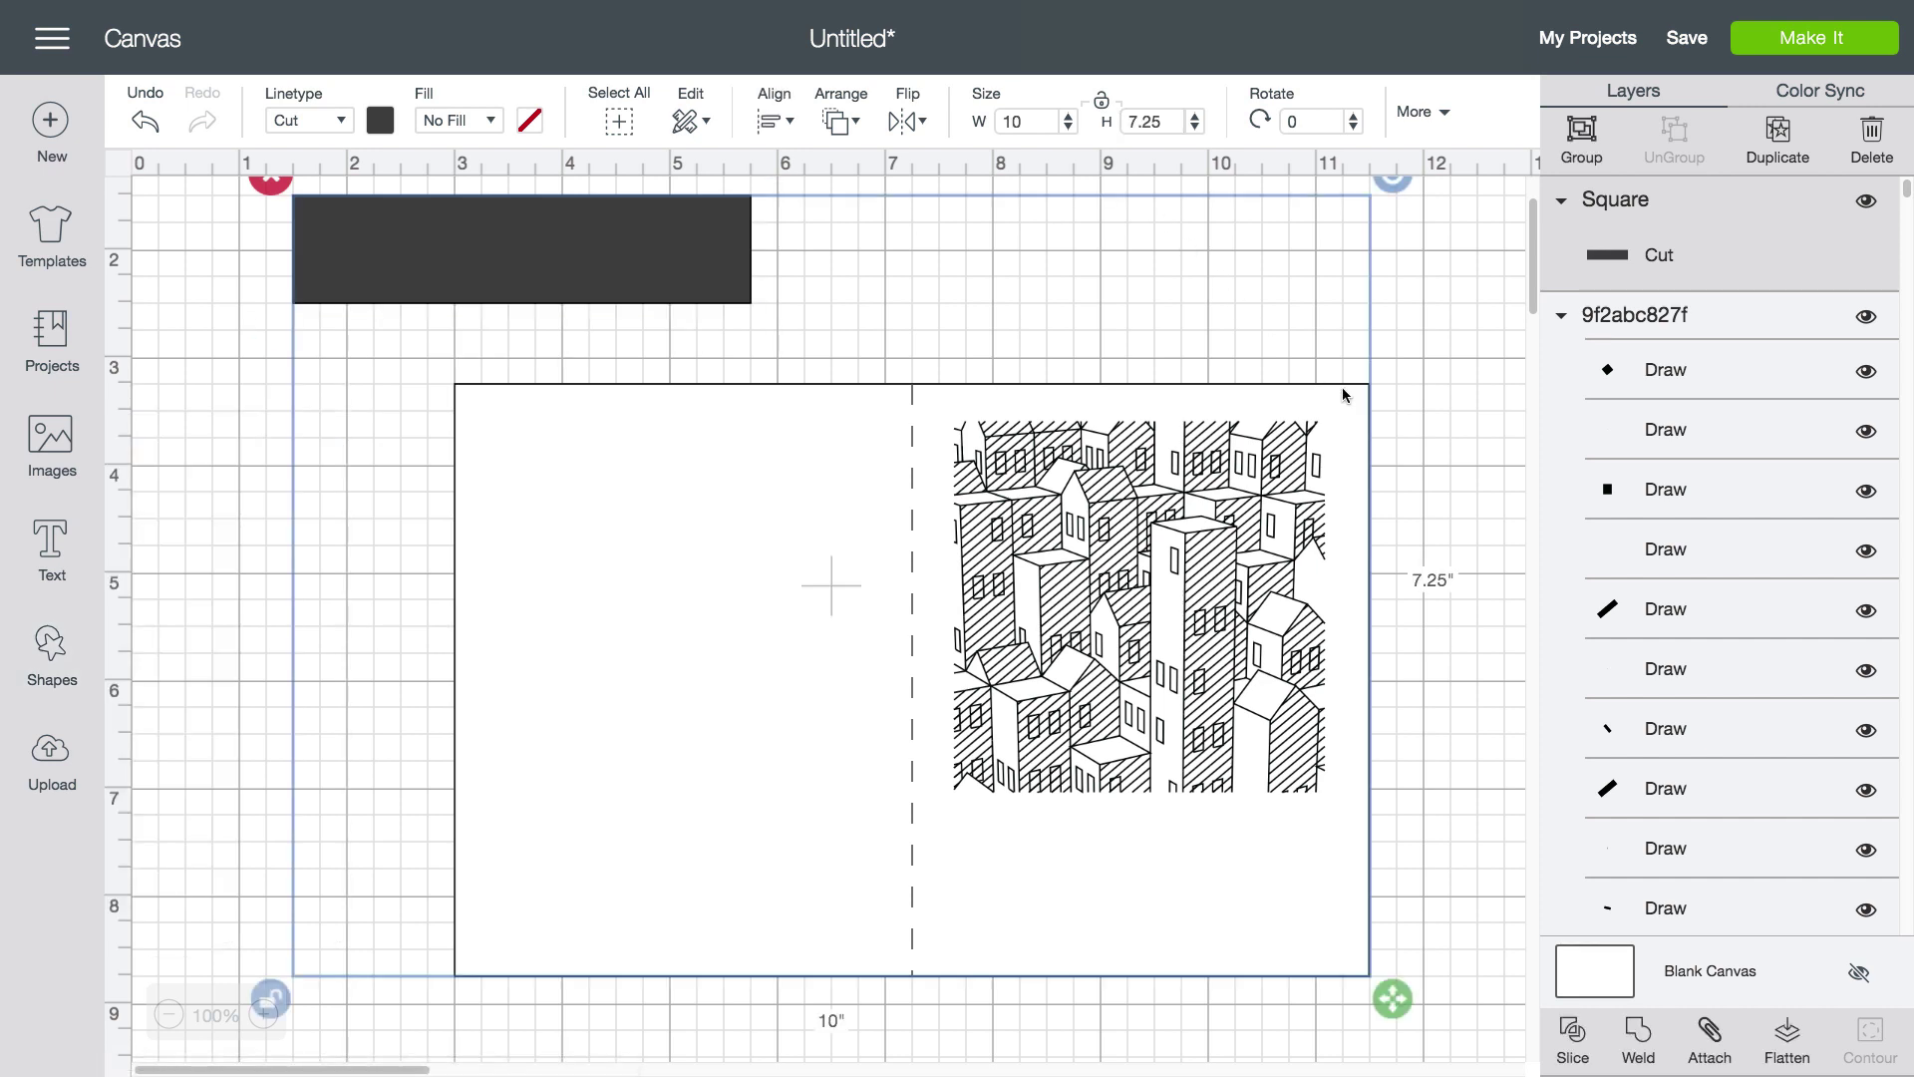
click(791, 123)
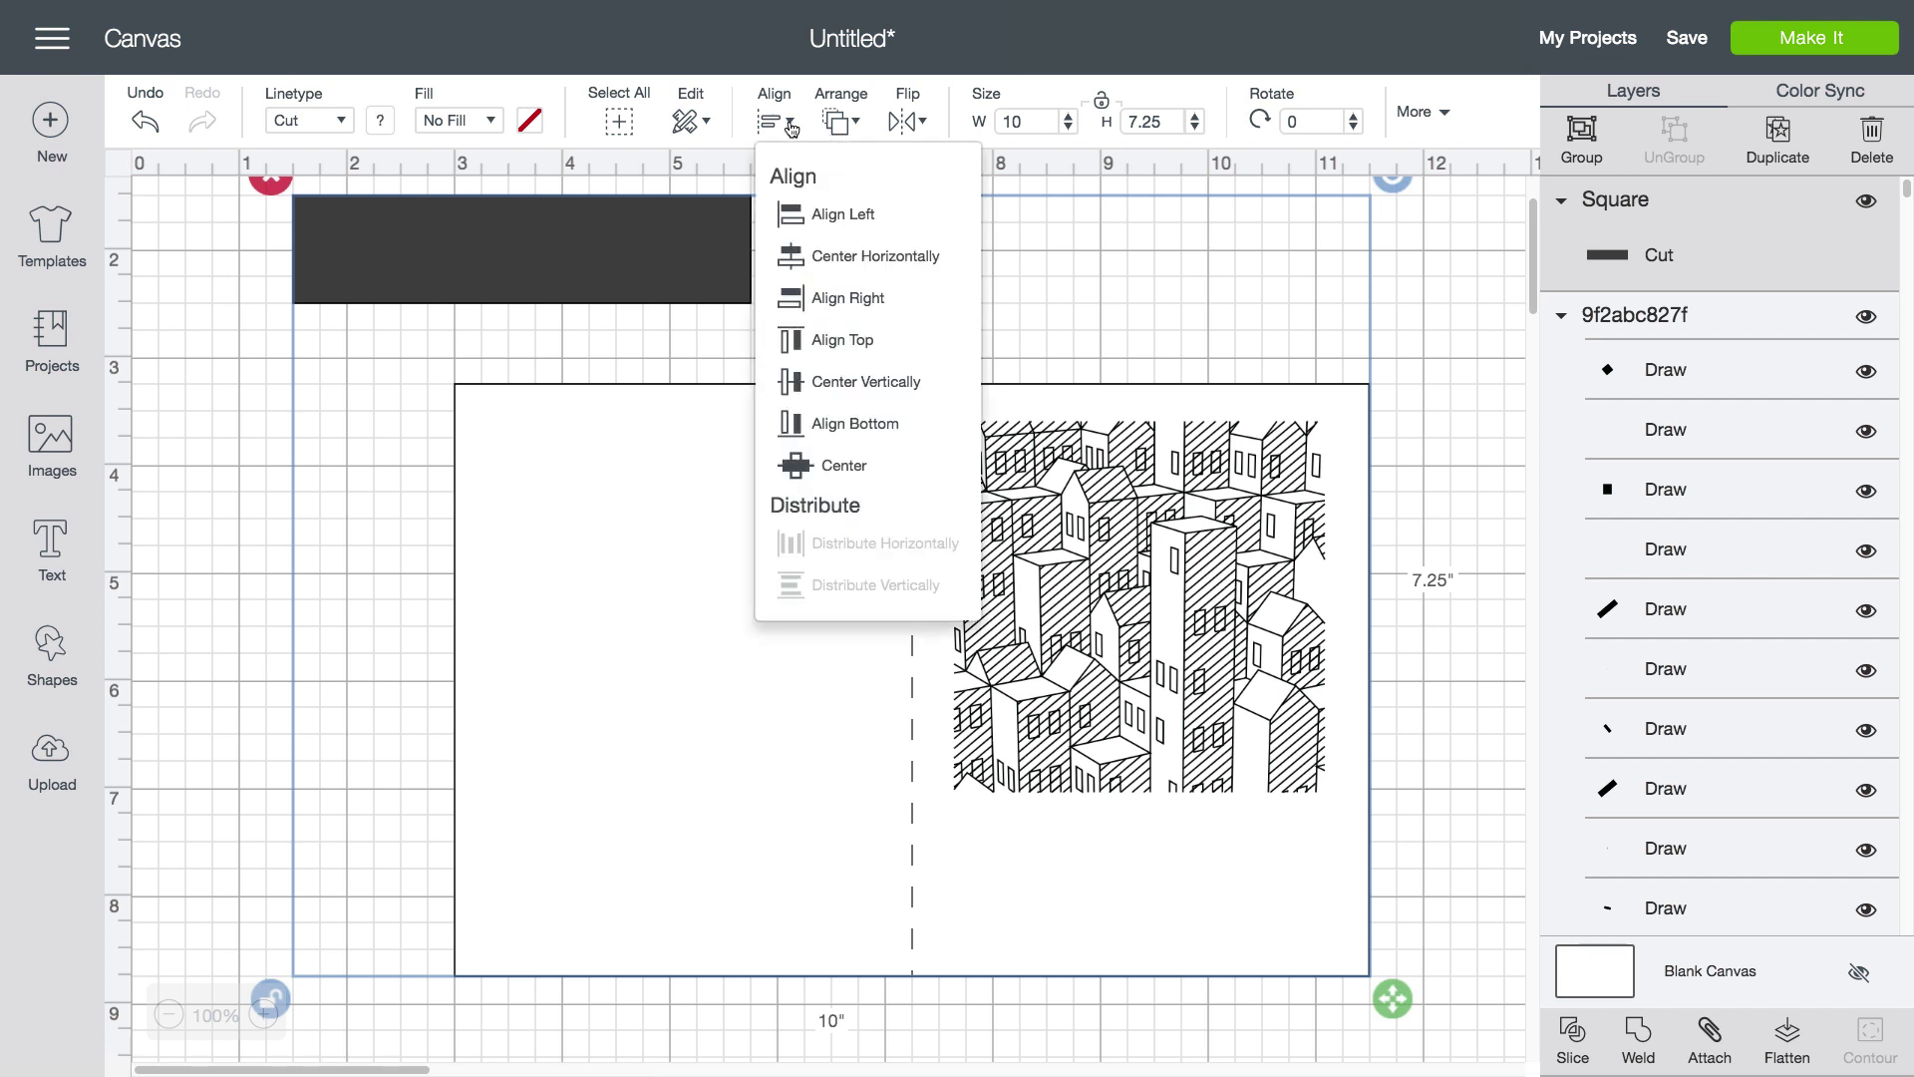
click(877, 303)
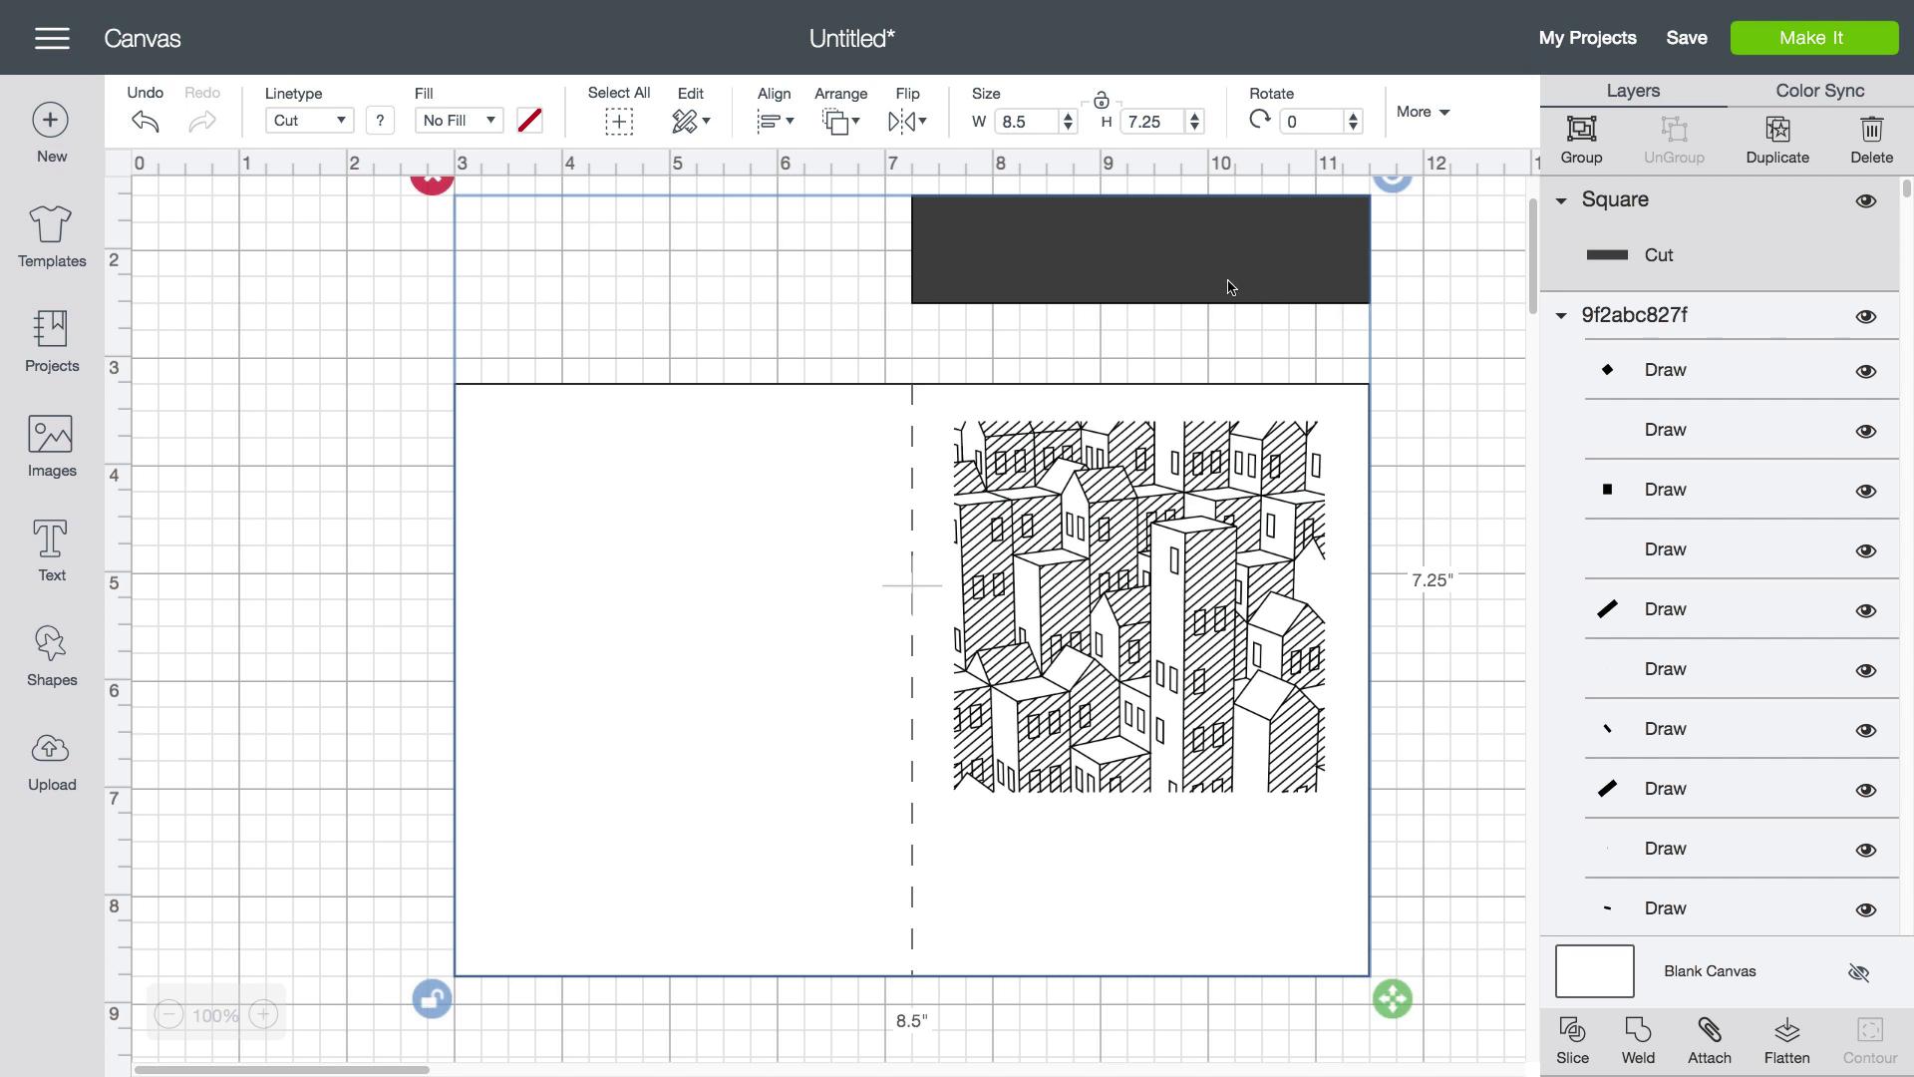
Centre the cityscape horizontally over the guide strip, then delete the strip.
click(1373, 290)
click(1162, 281)
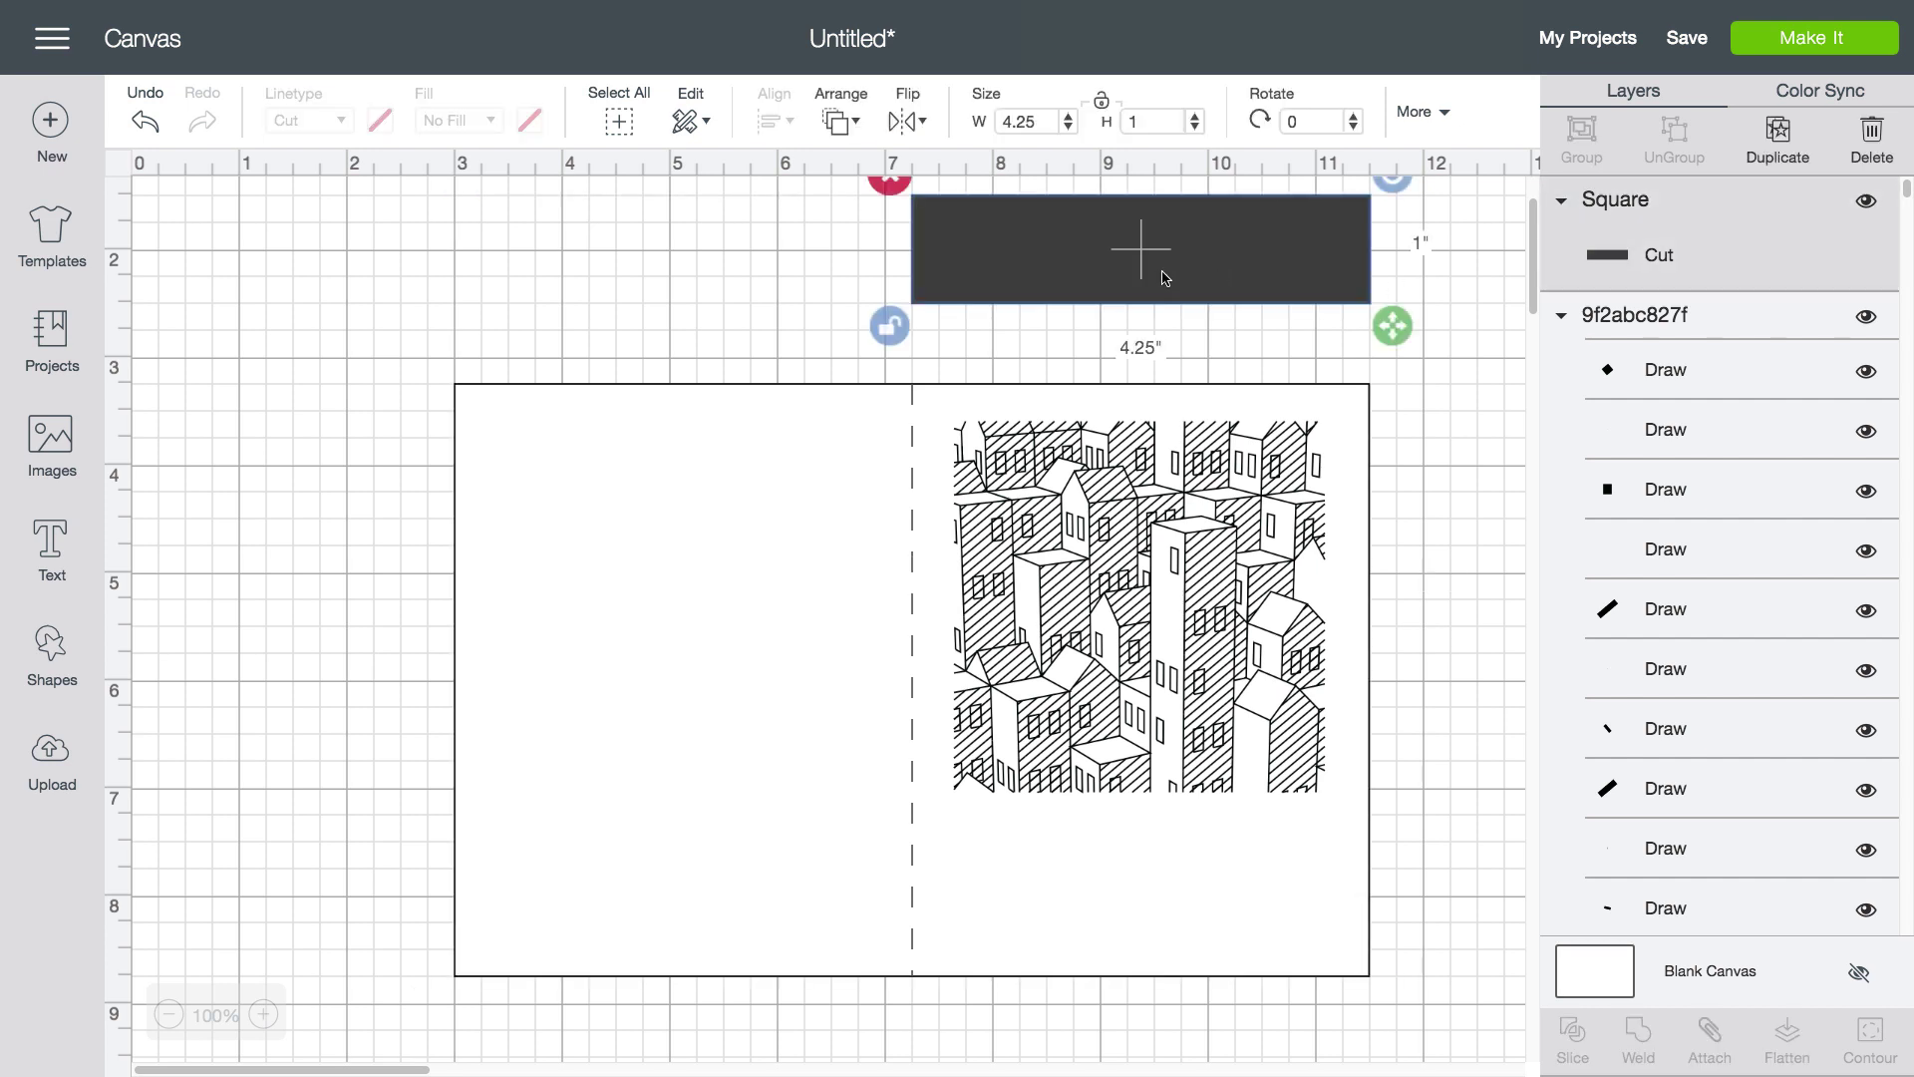
shift+click(1122, 532)
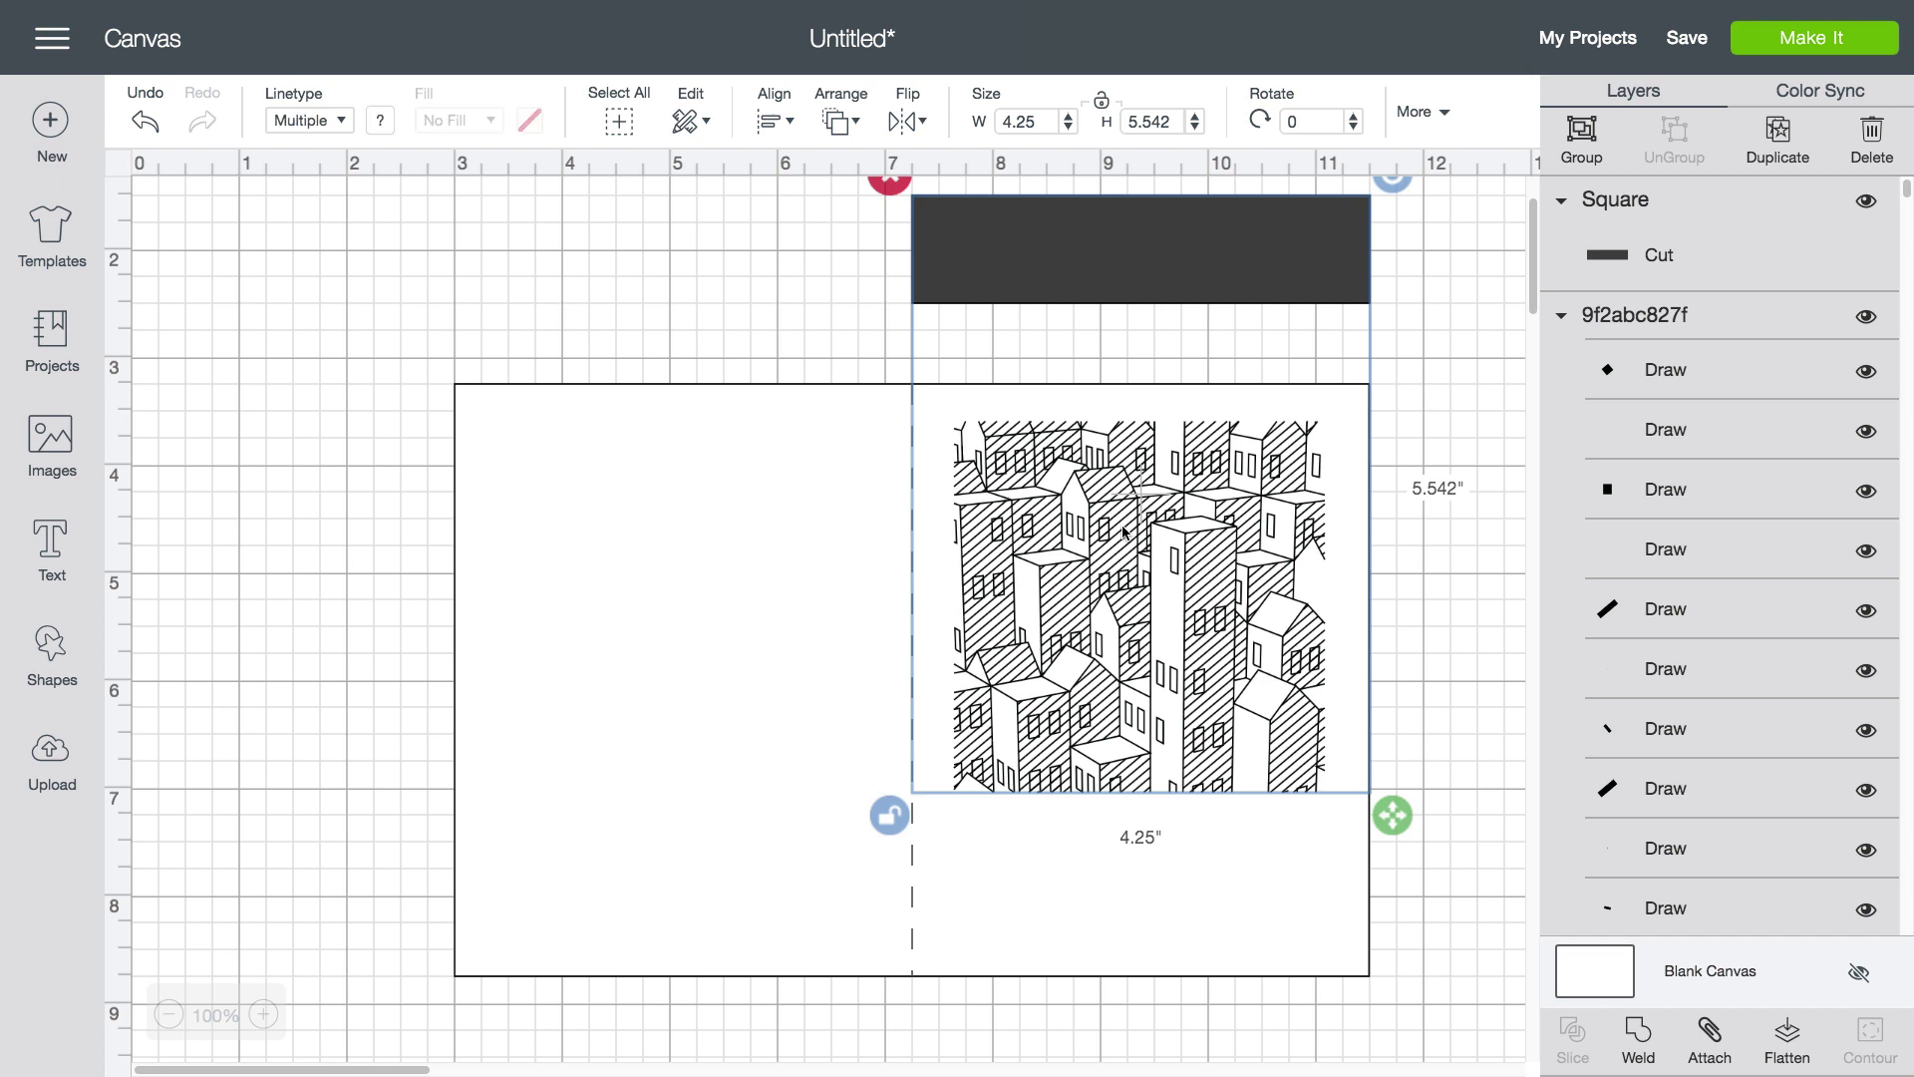
click(789, 123)
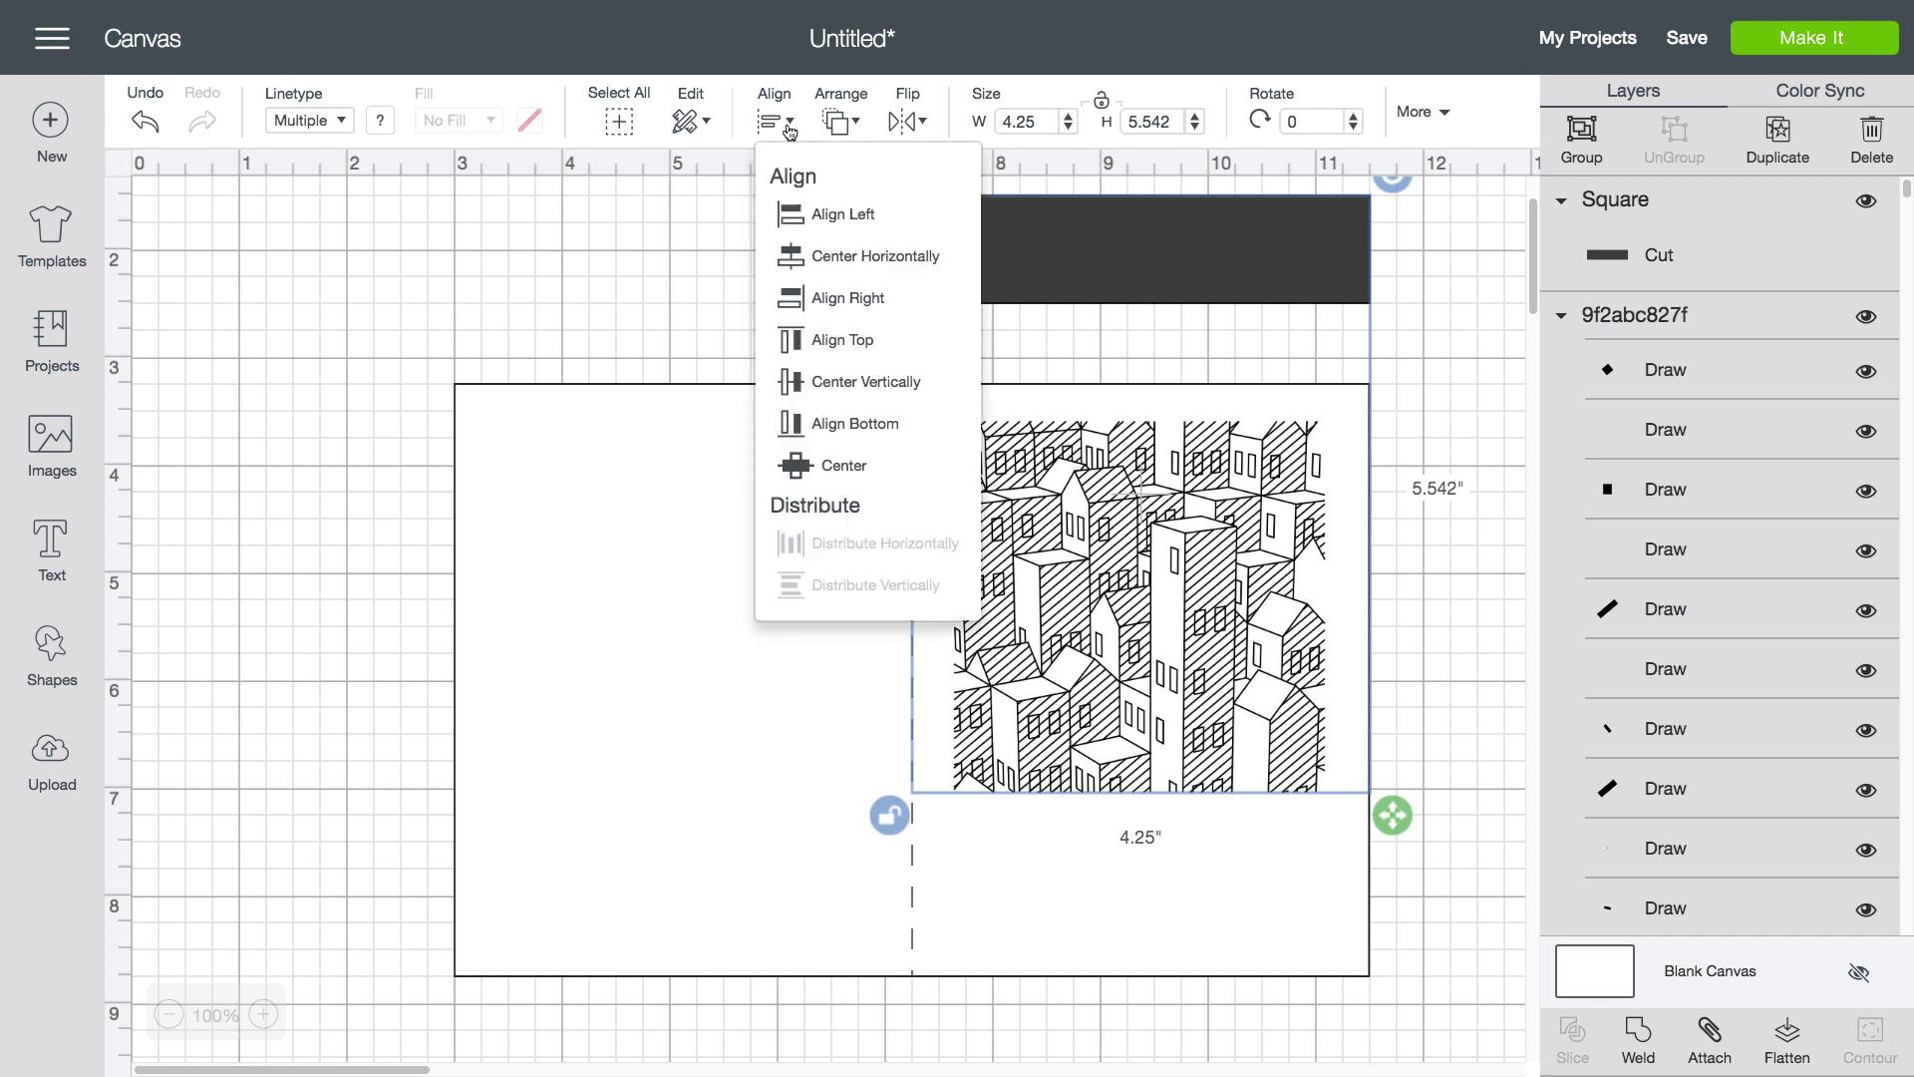
click(818, 253)
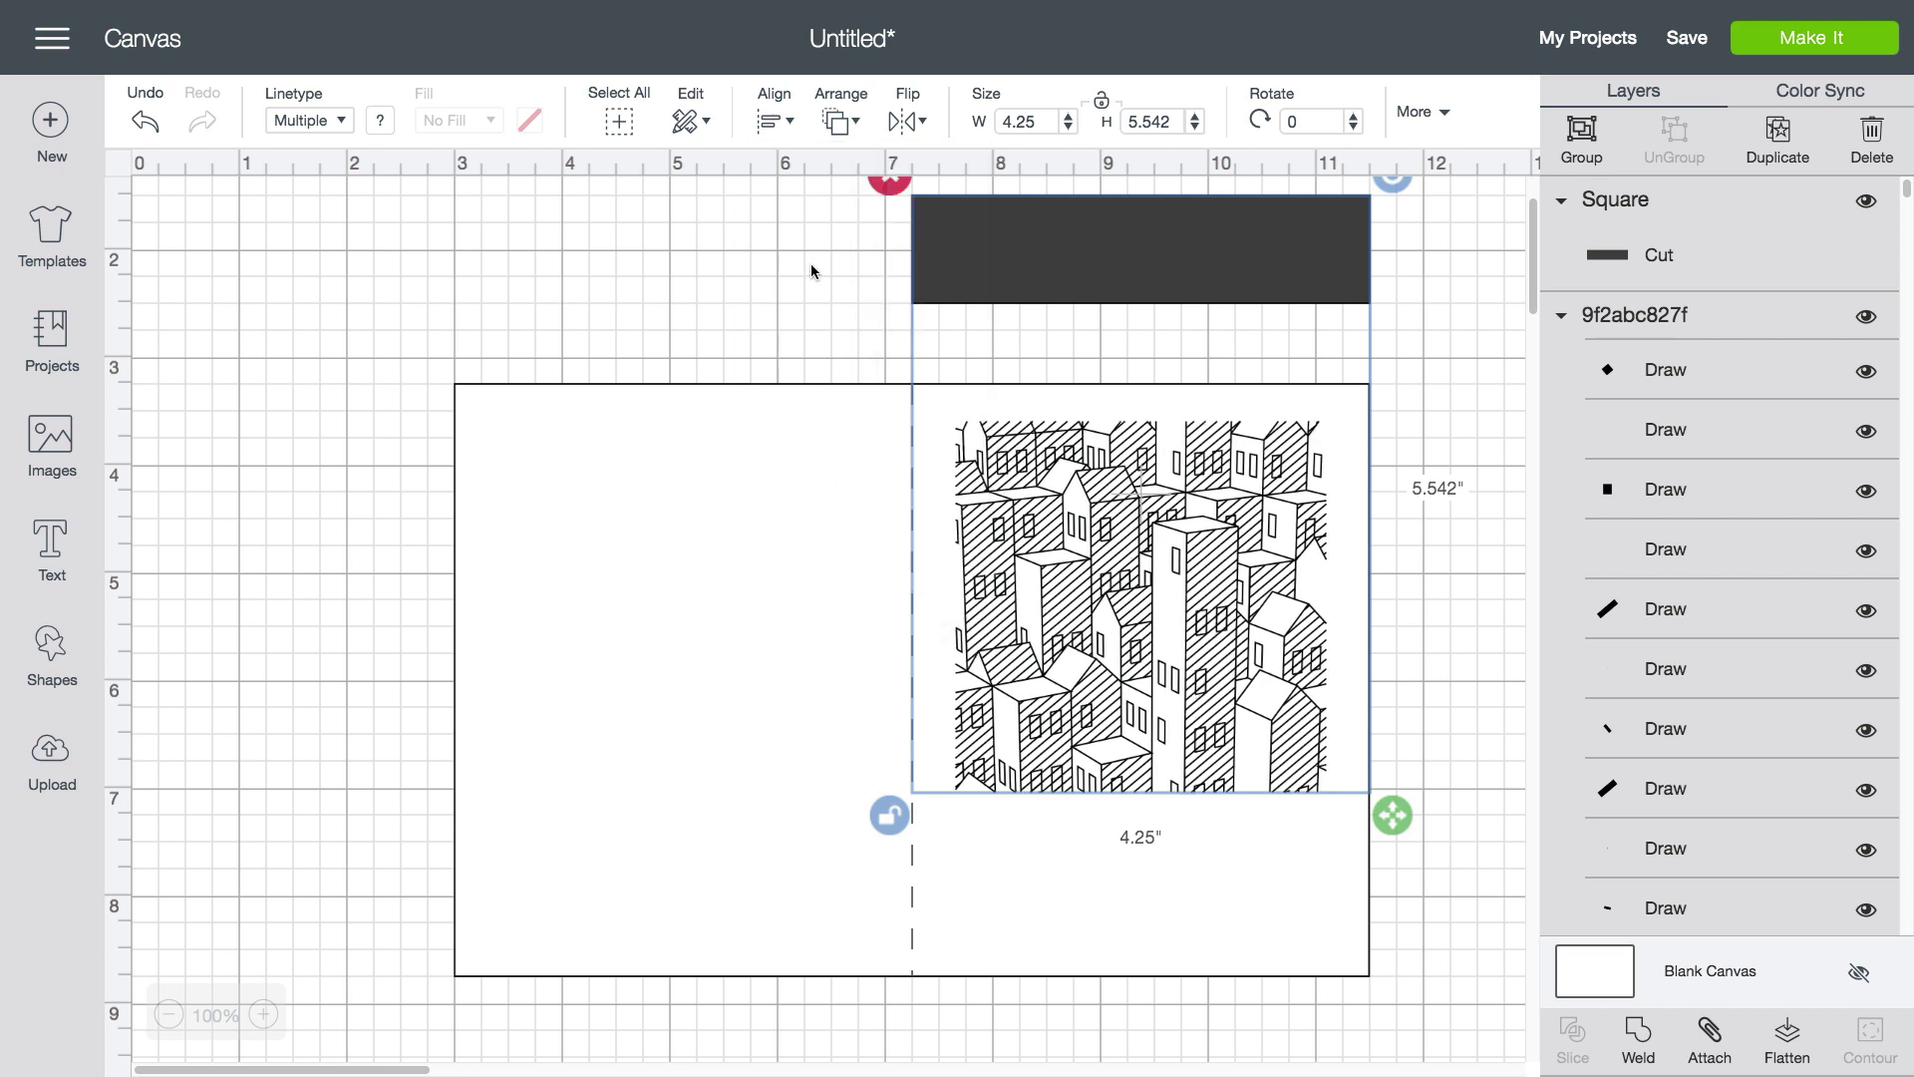
click(810, 270)
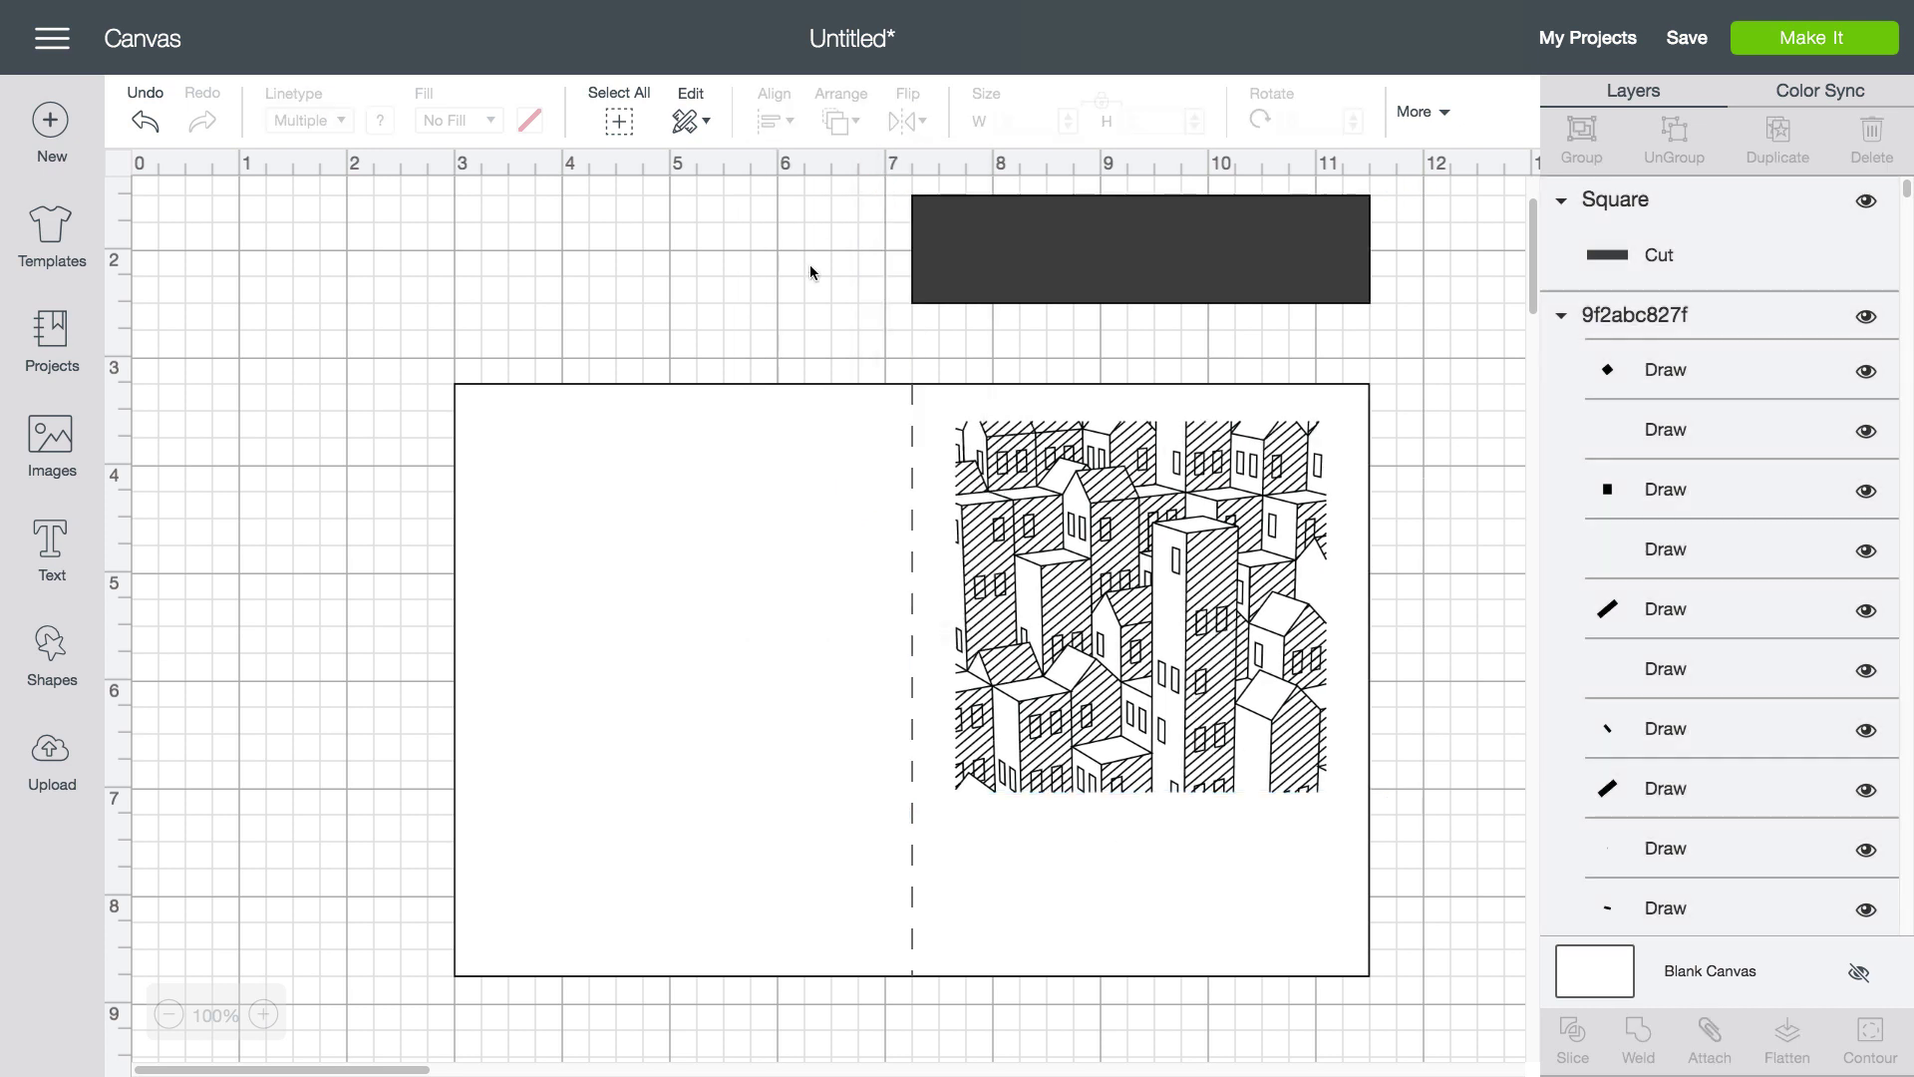
click(1064, 275)
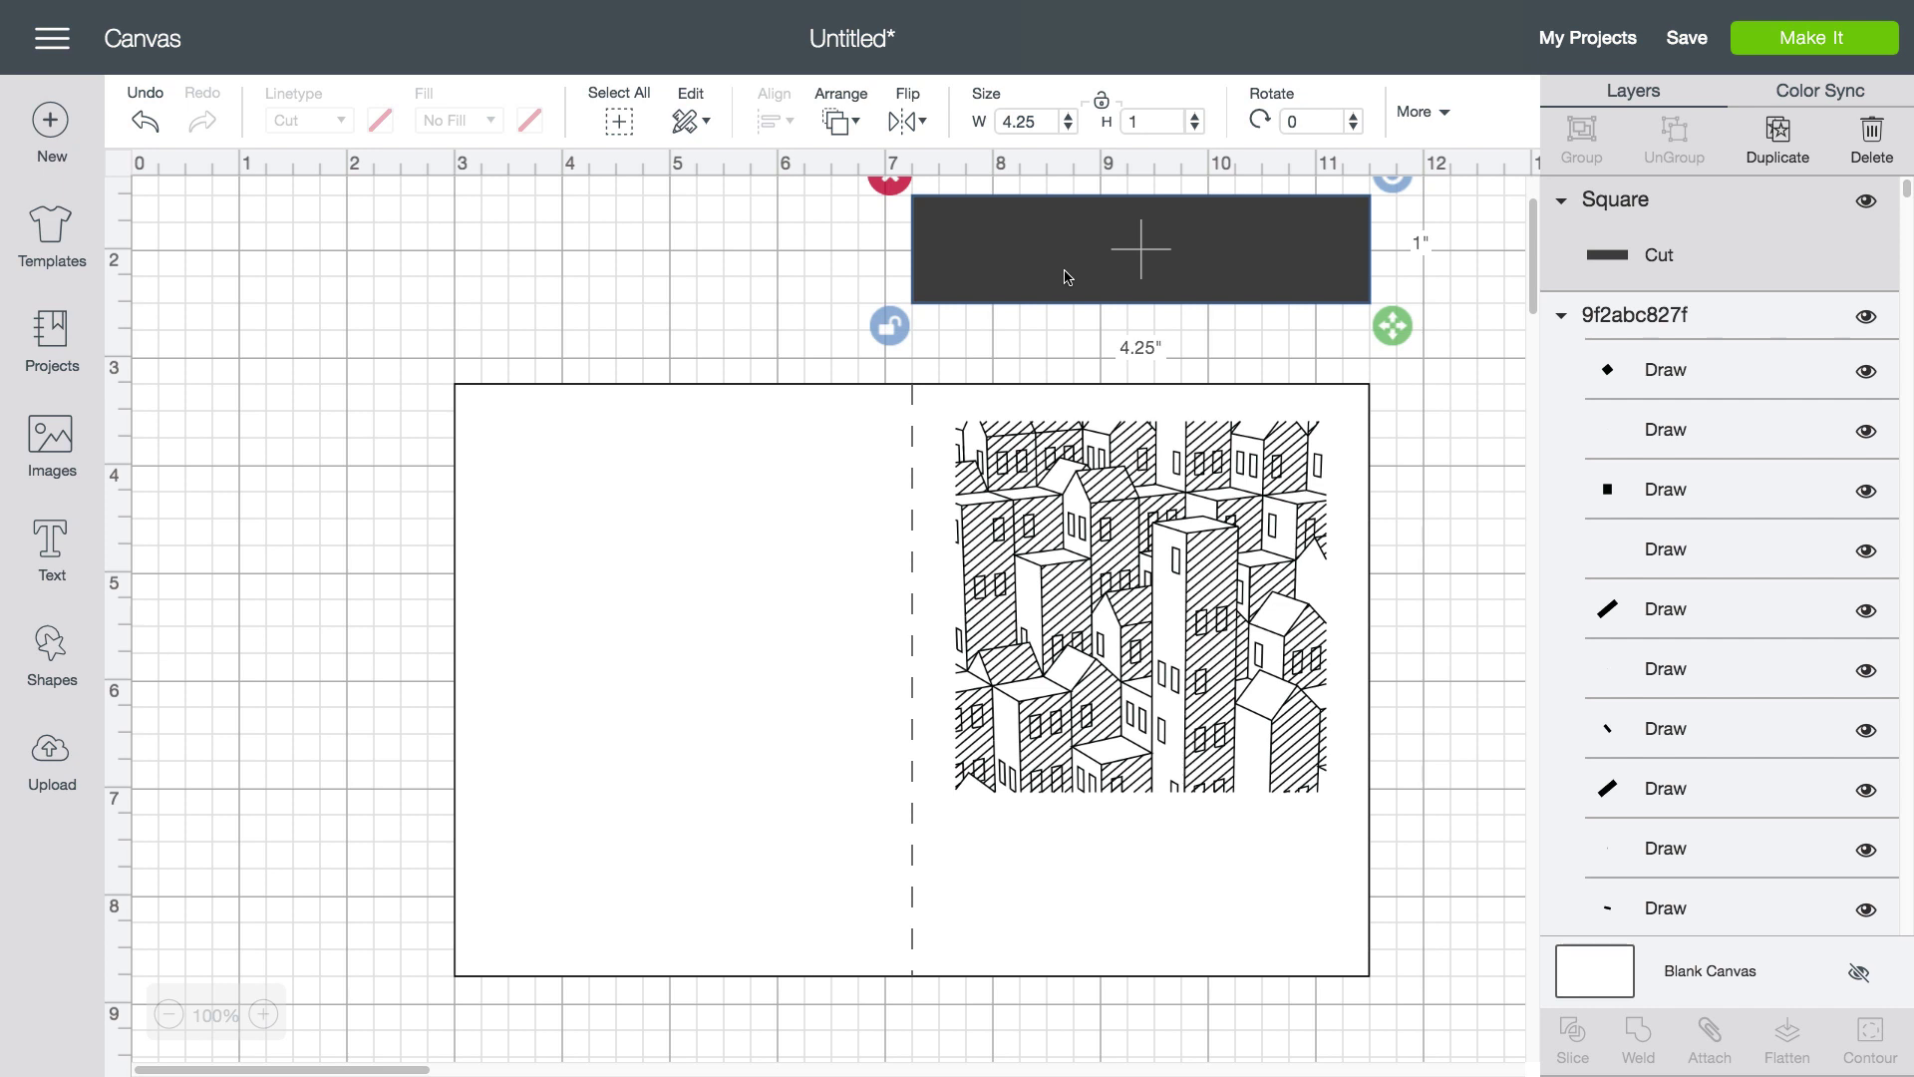
key(Delete)
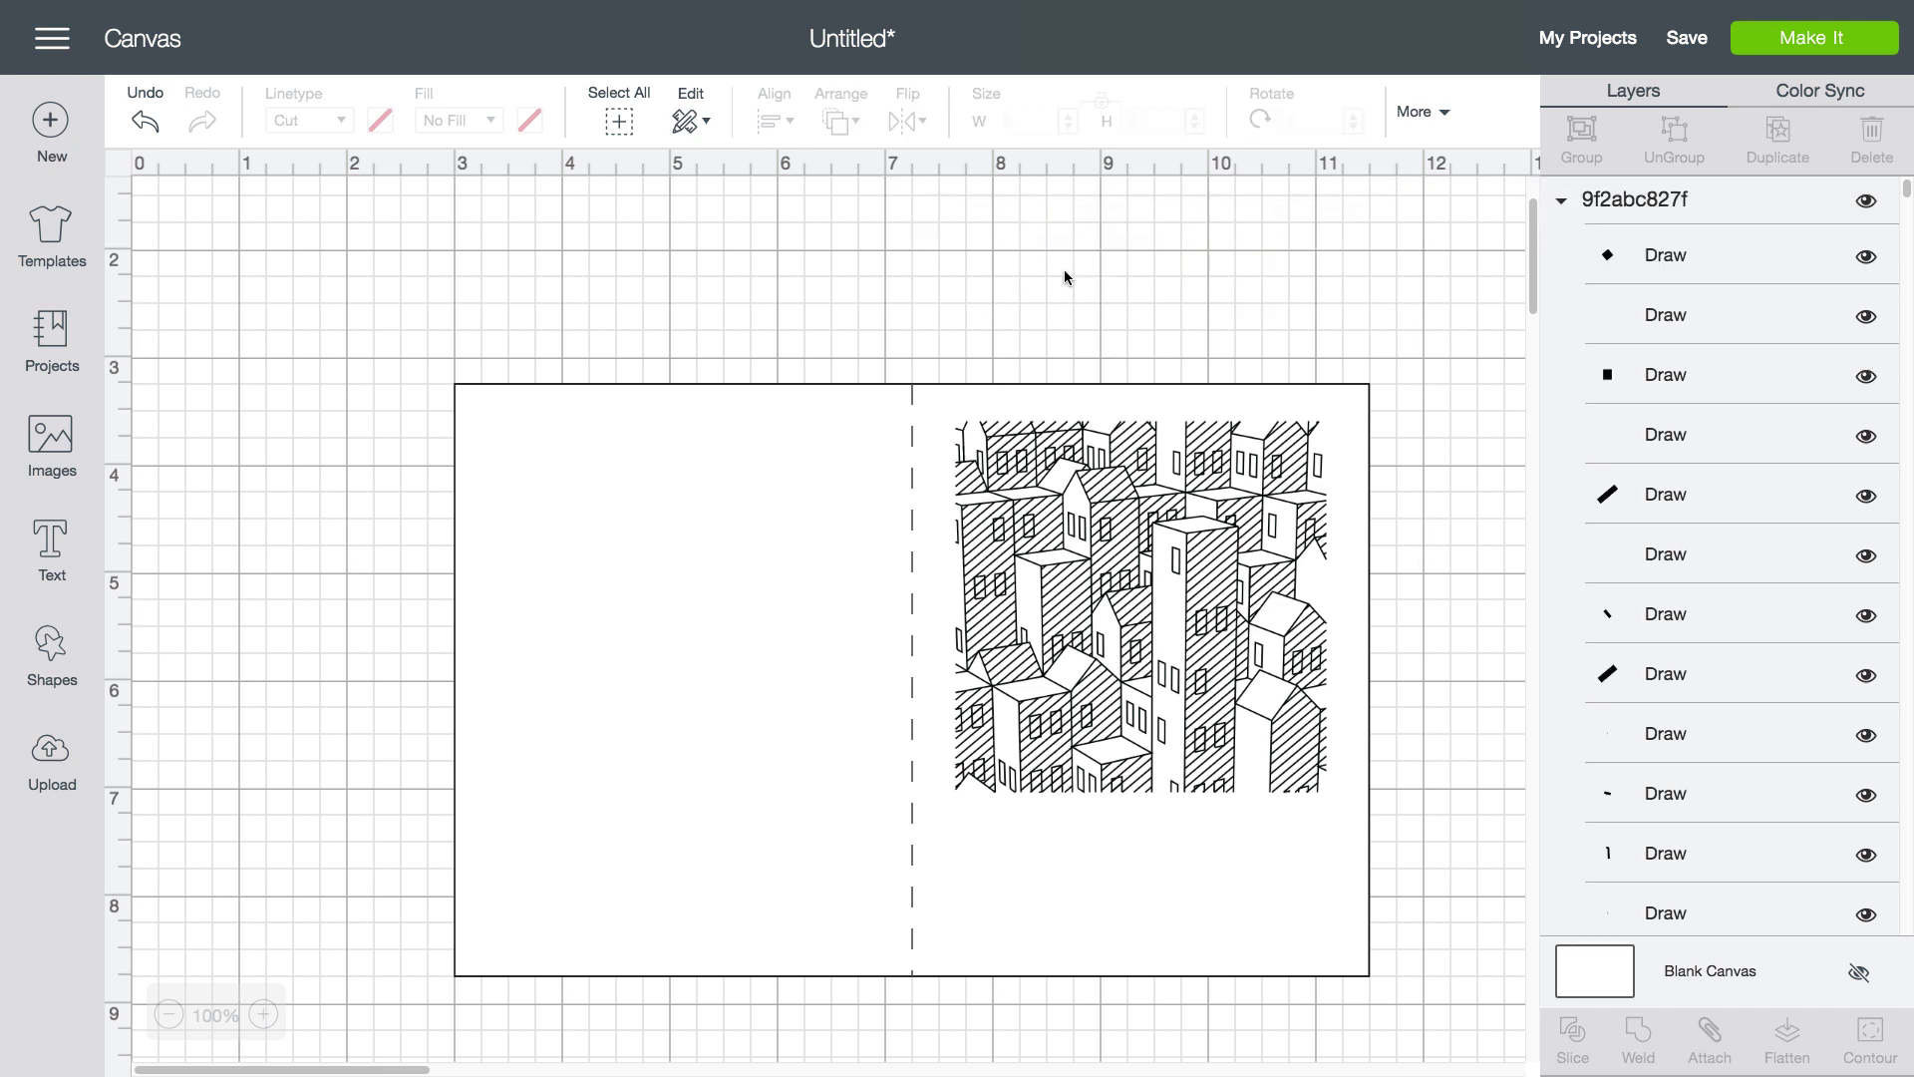
Collapse the cityscape and score line layers, select everything, and attach the card, score line and drawing.
click(1561, 203)
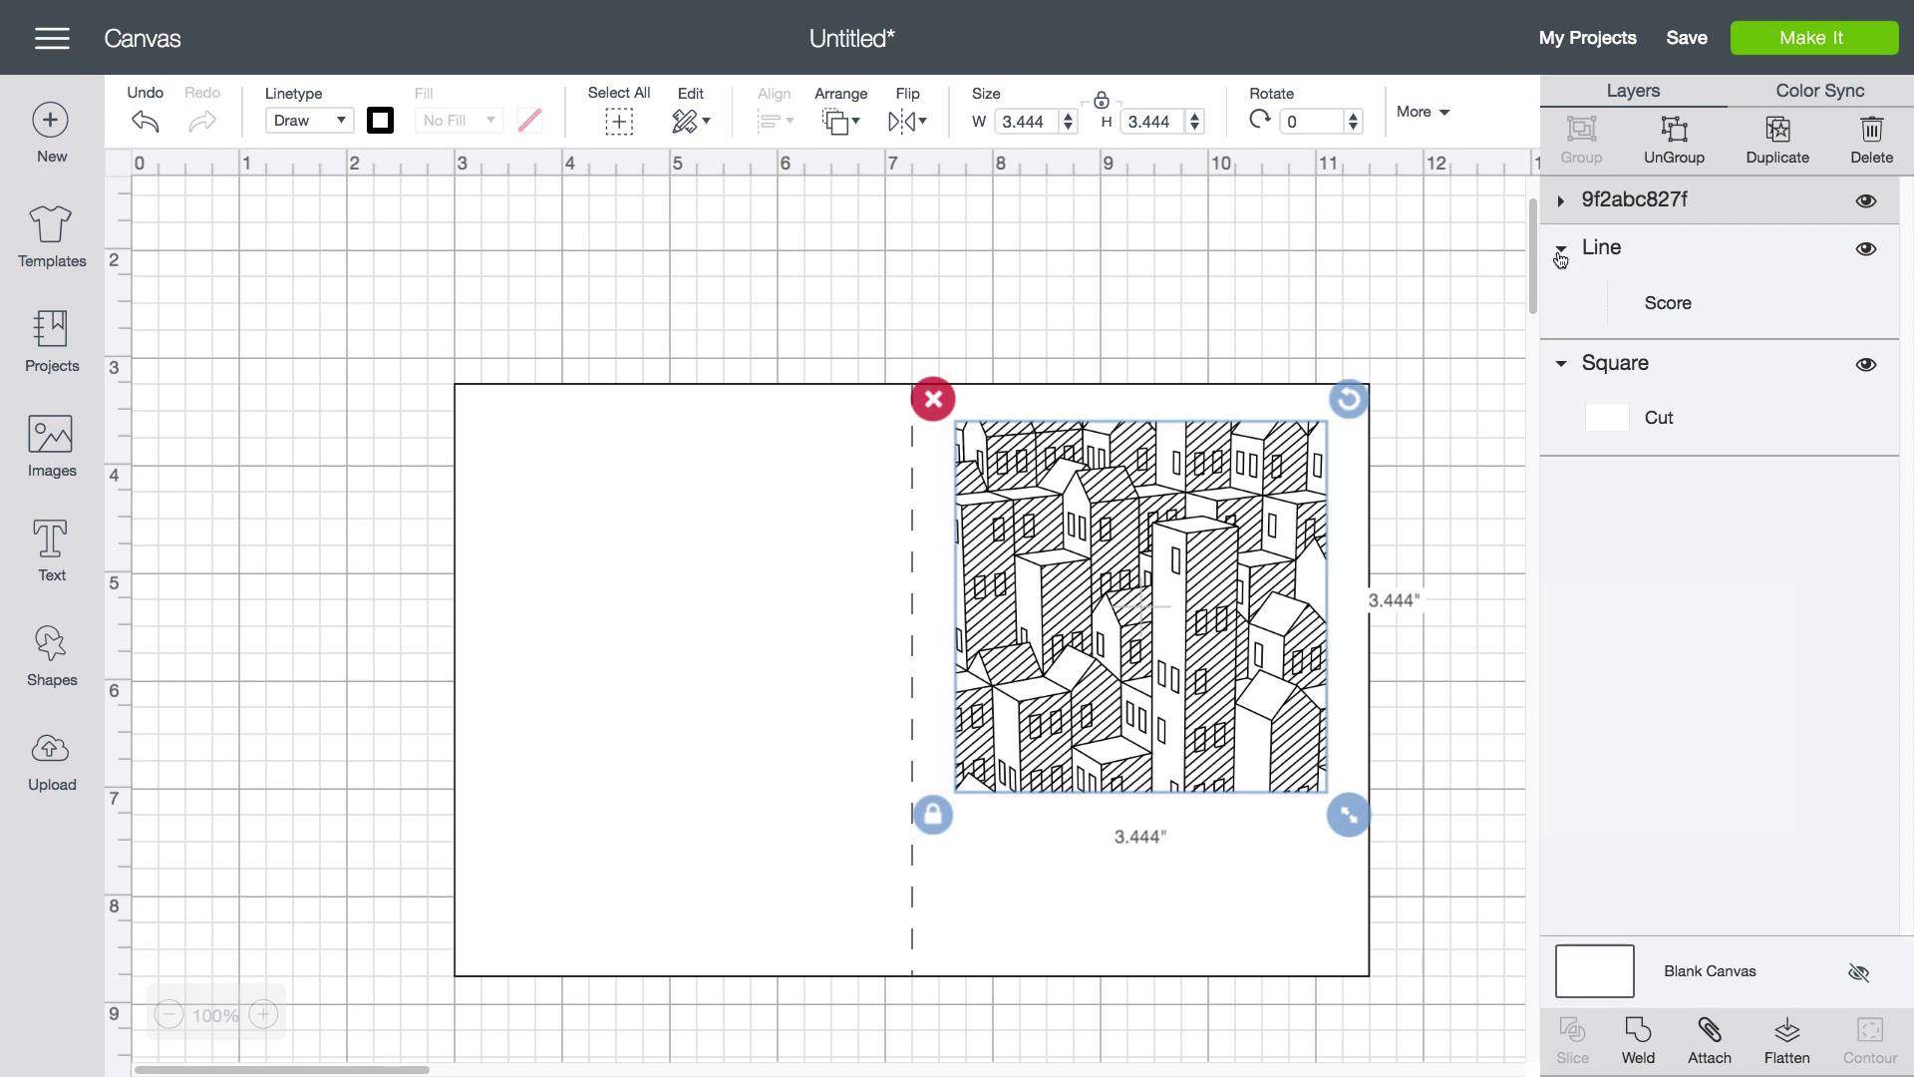
click(1560, 254)
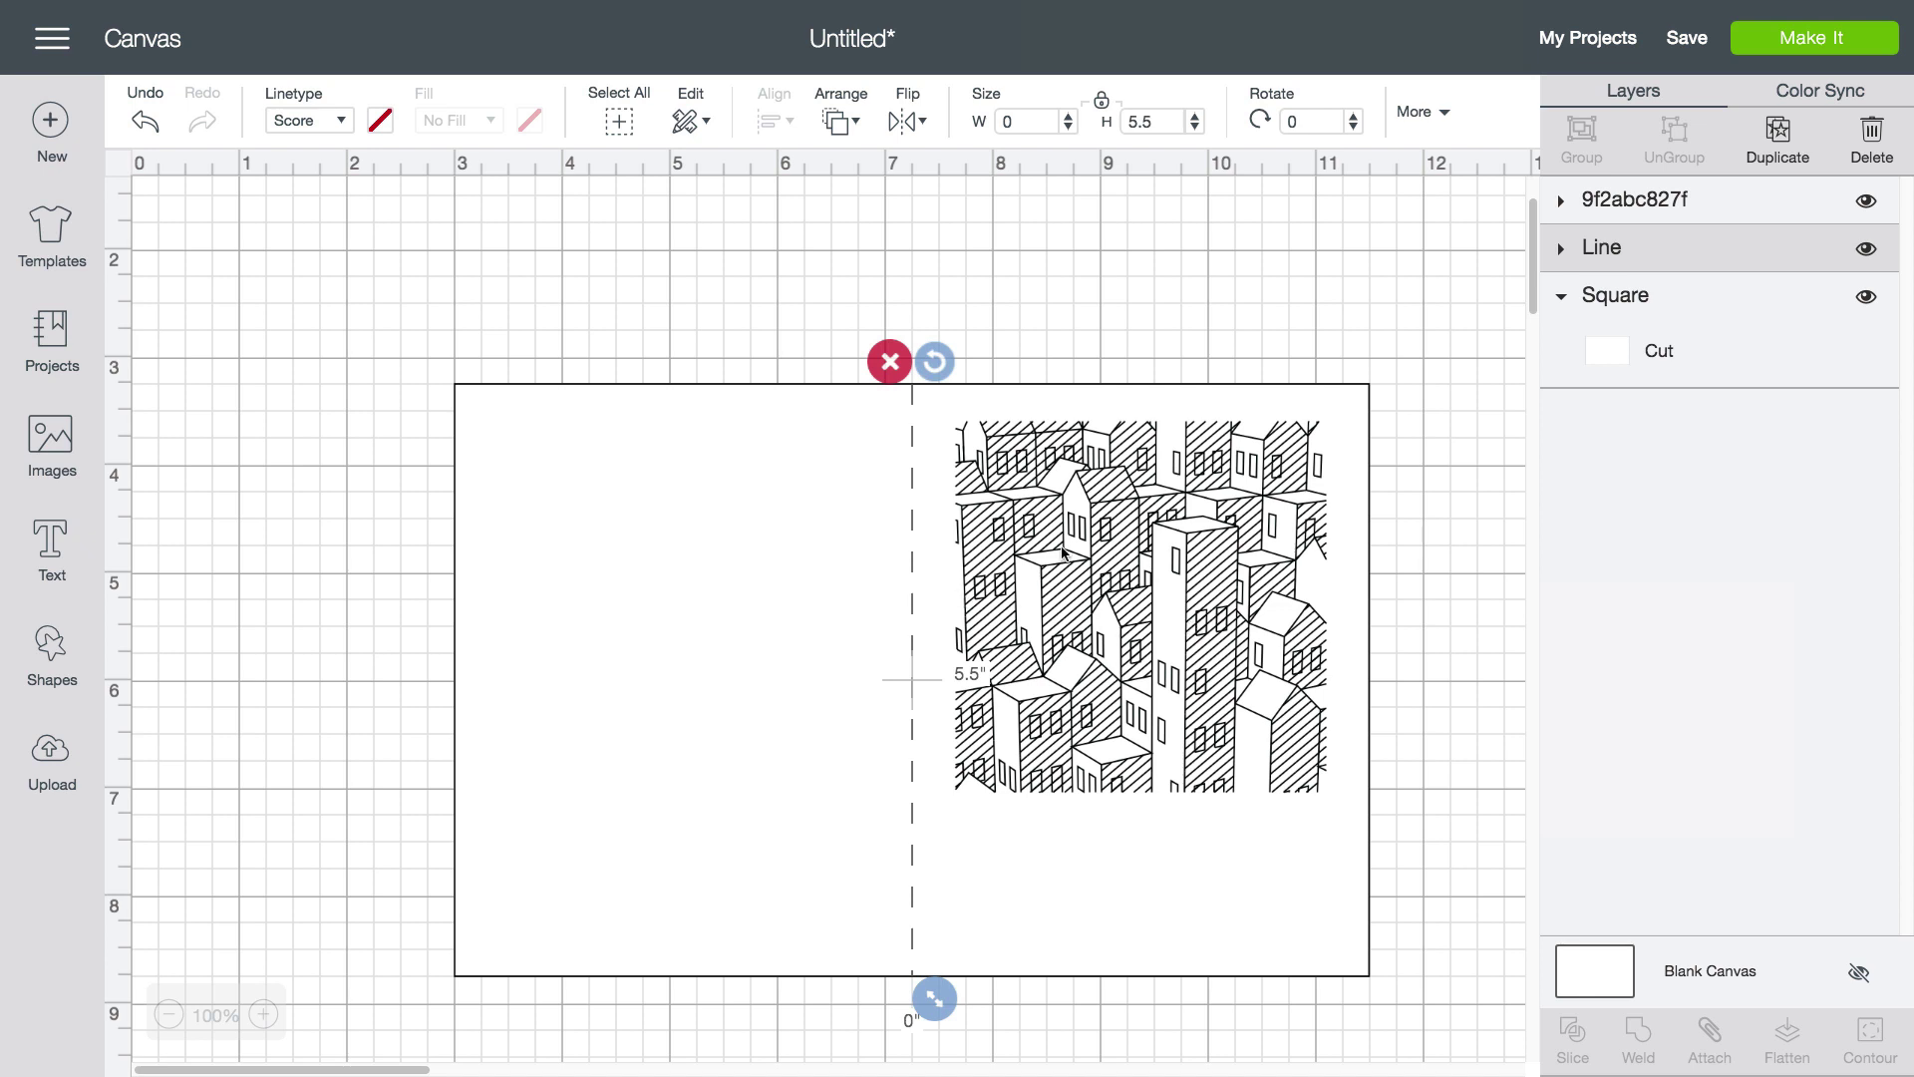
click(618, 122)
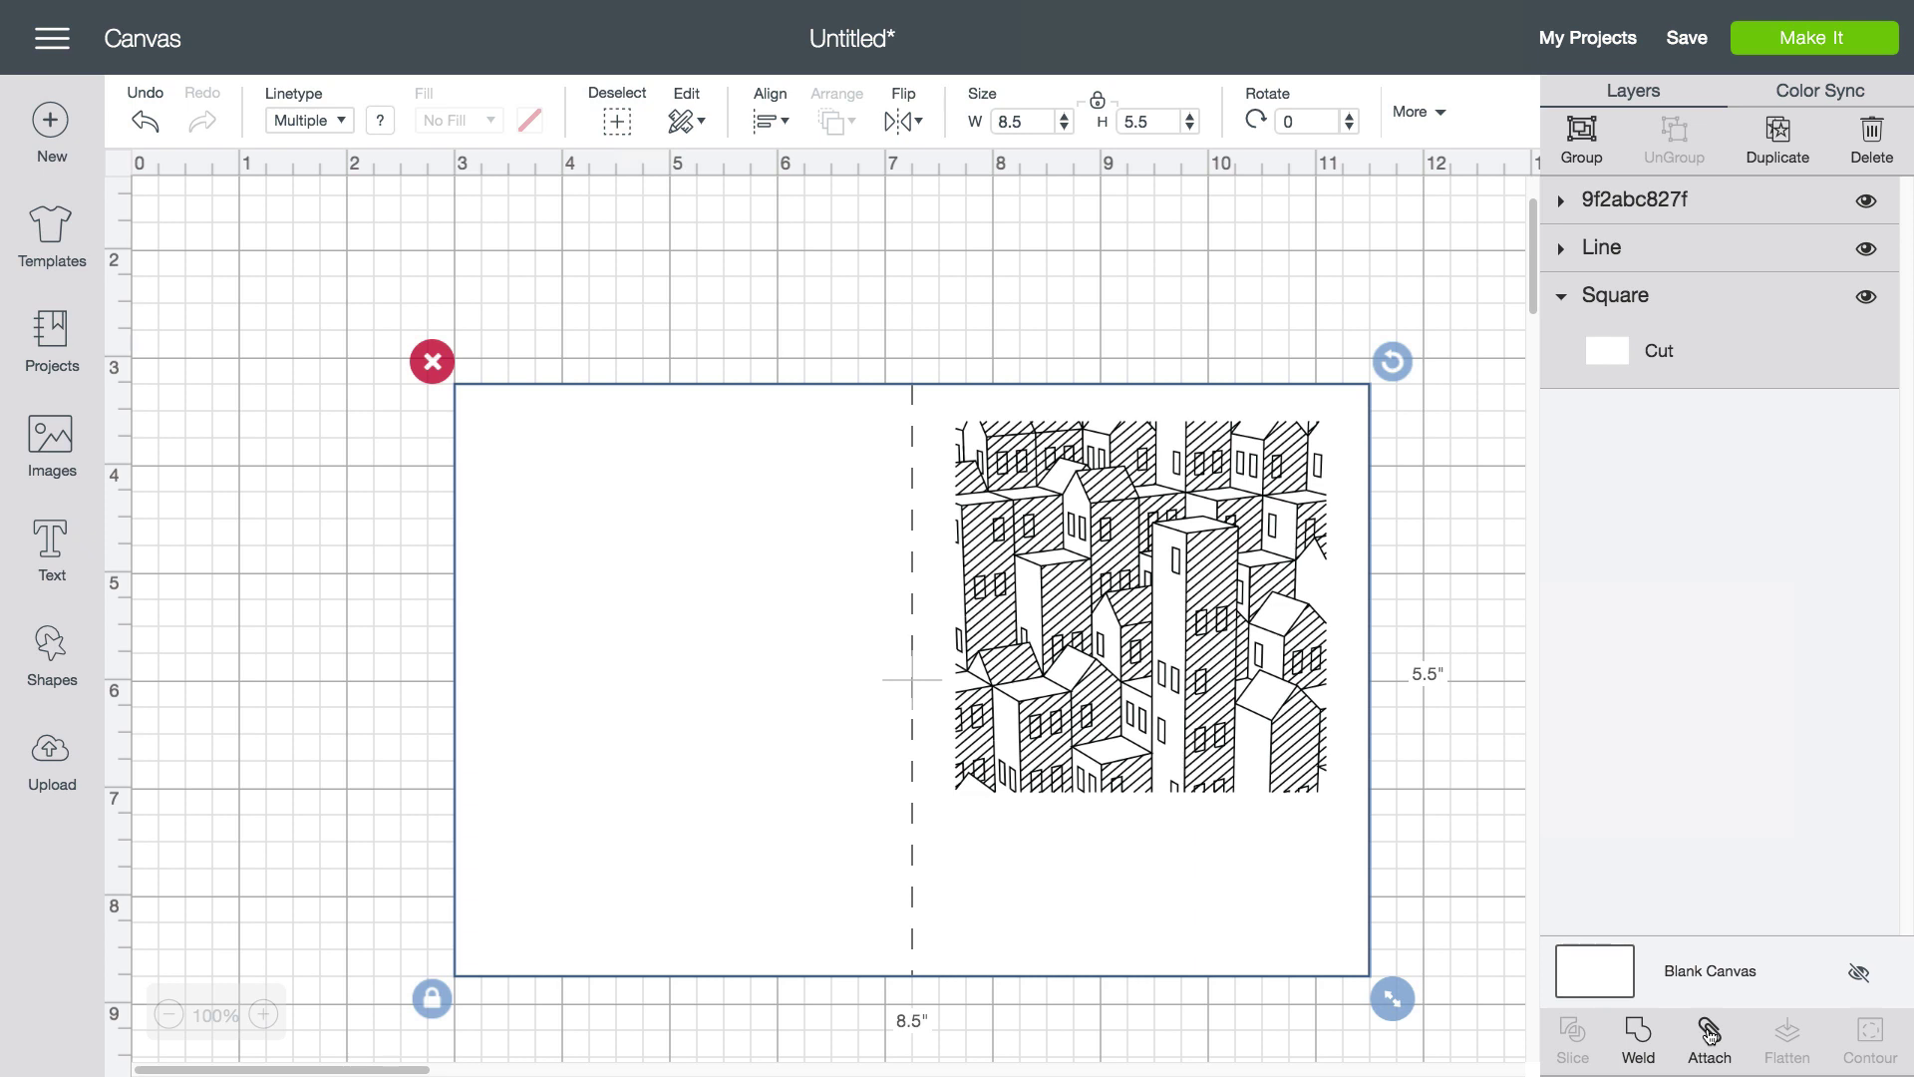
click(1709, 1036)
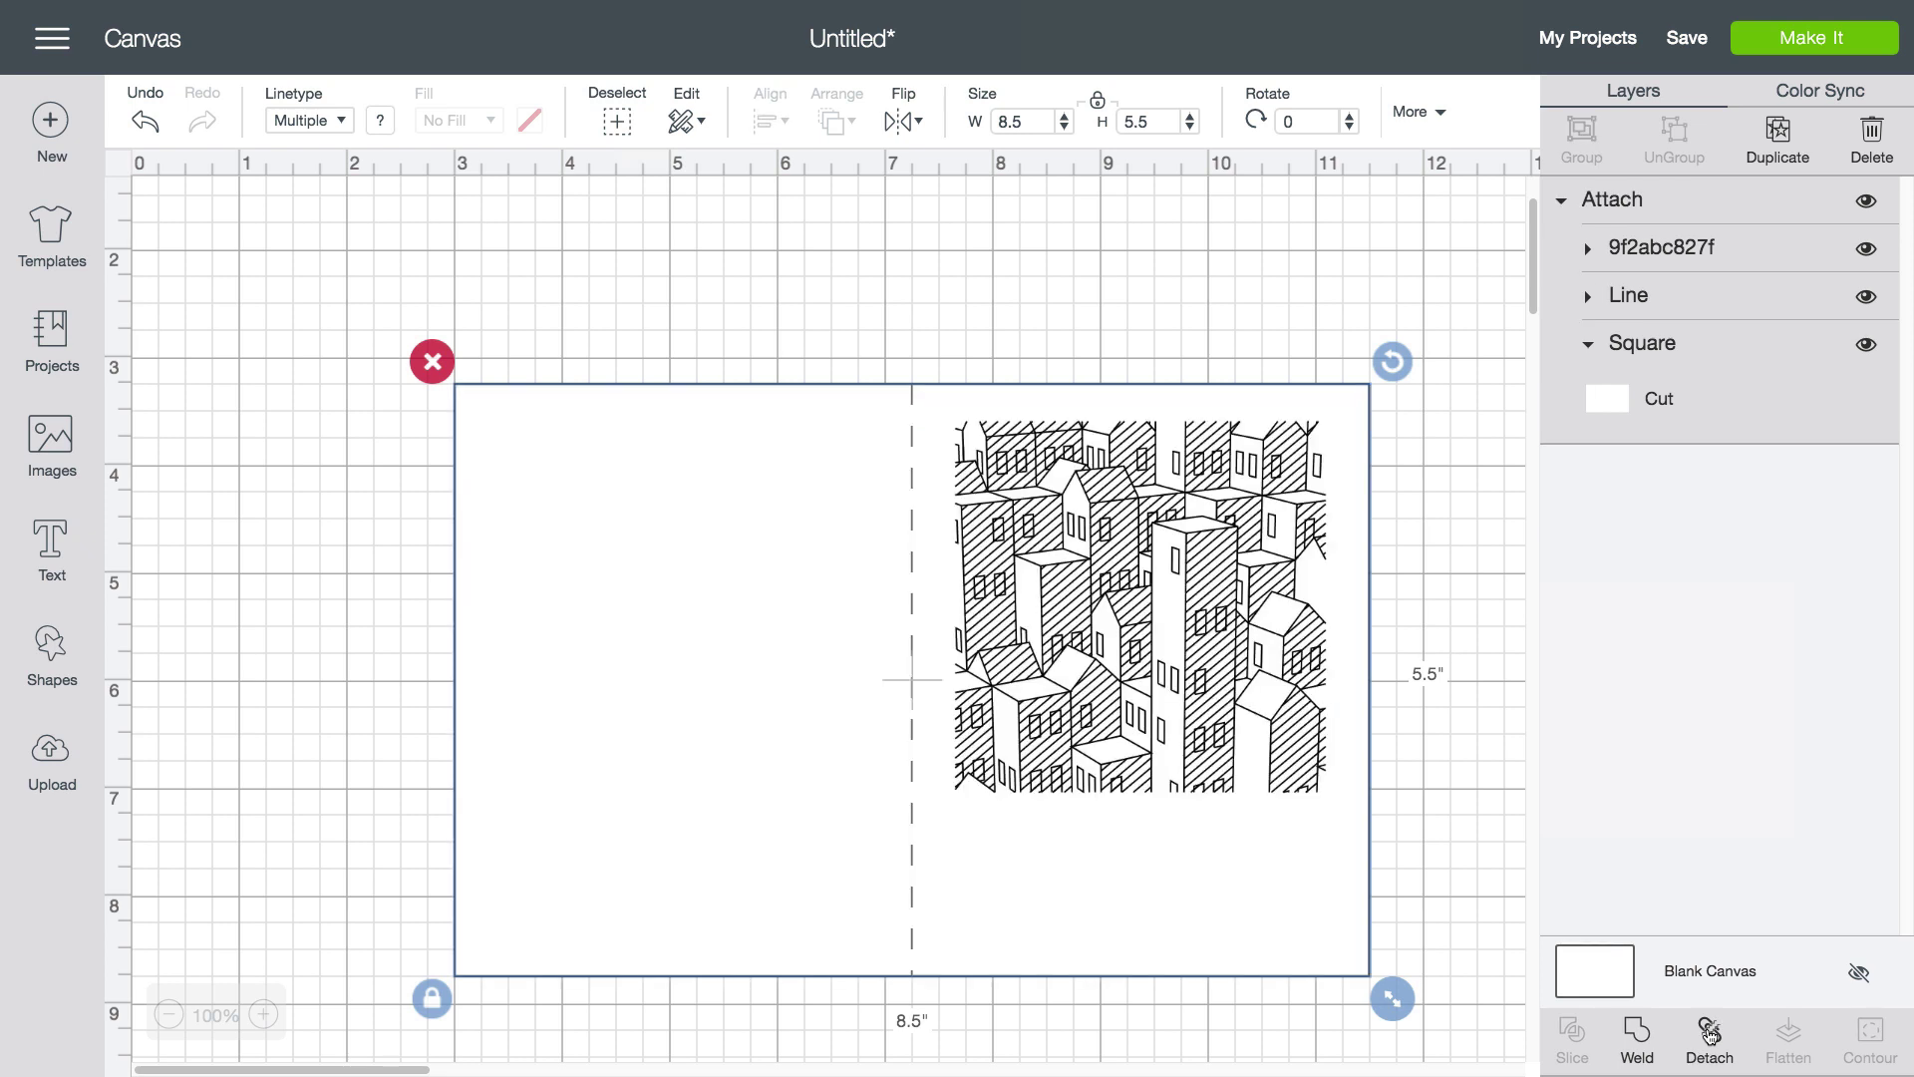
Send the attached card design to Make It so it sorts onto one 12 × 12 mat.
click(1802, 50)
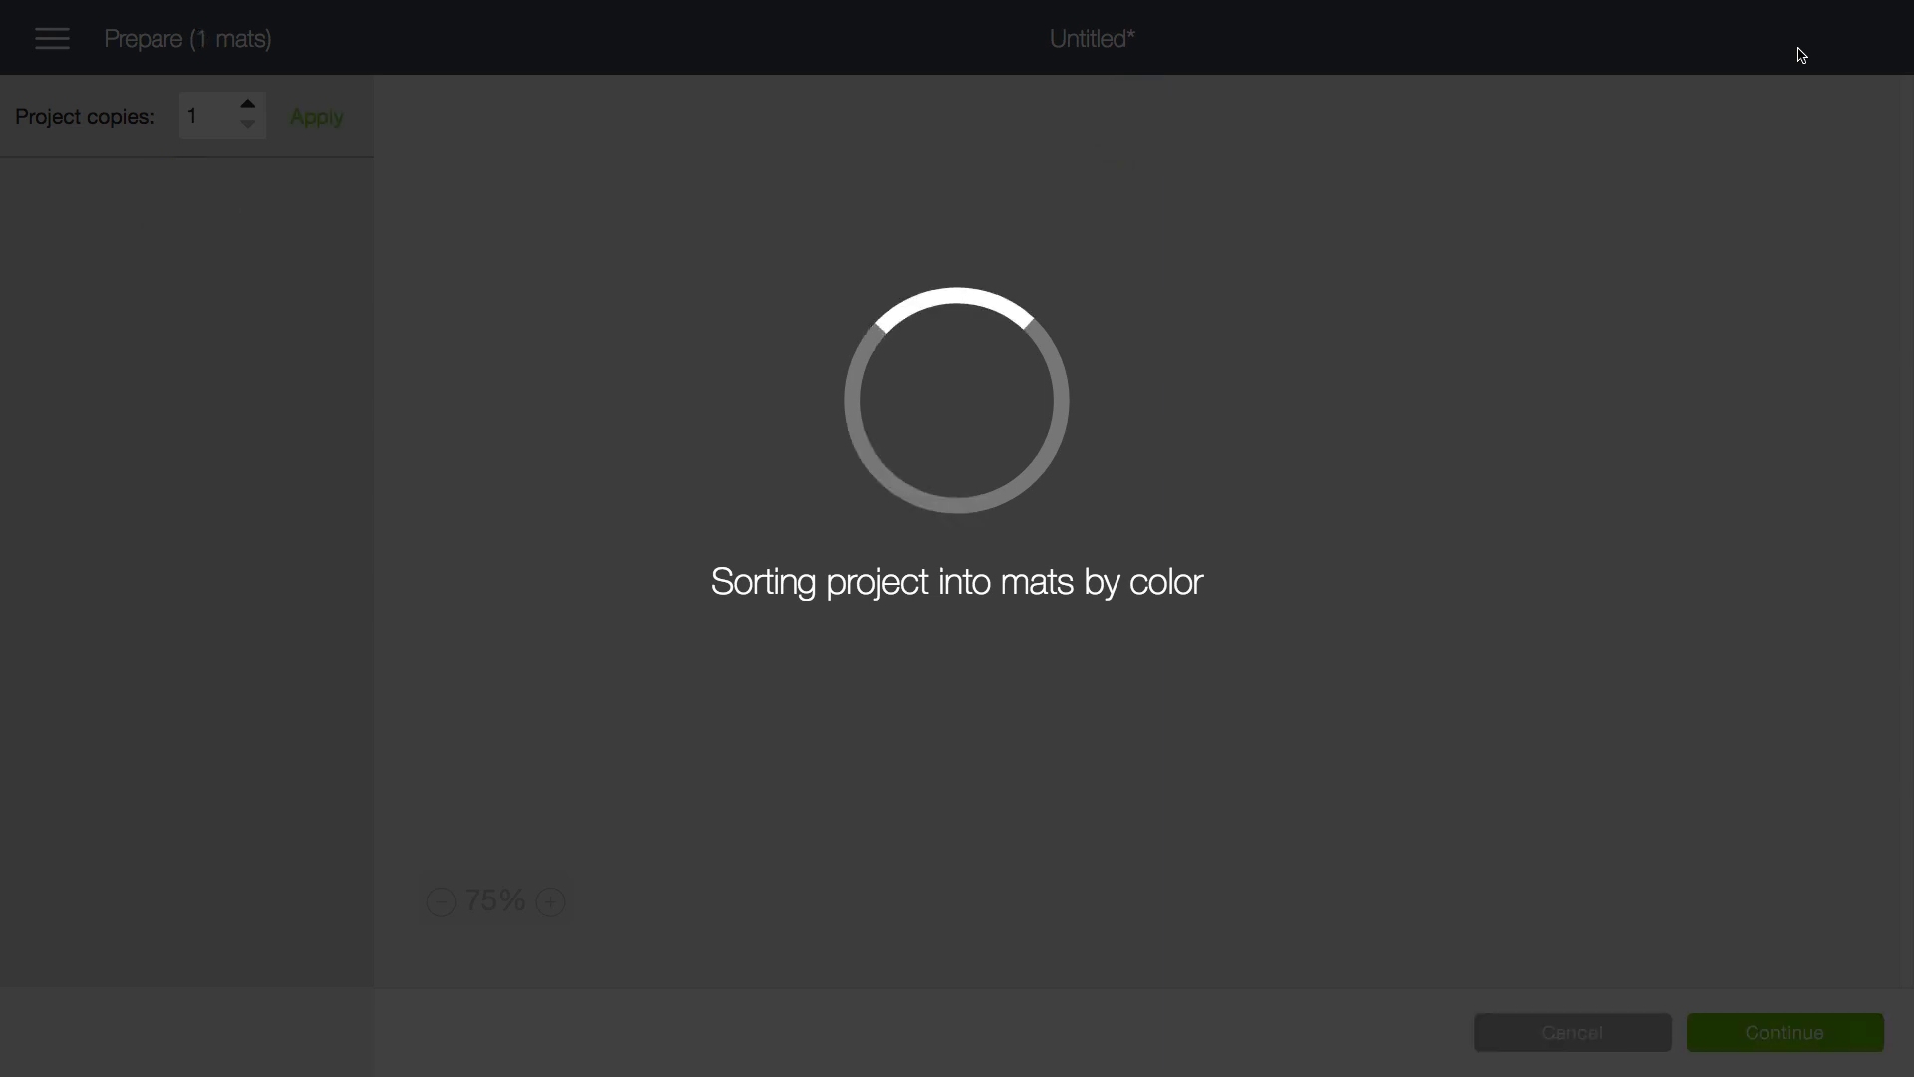